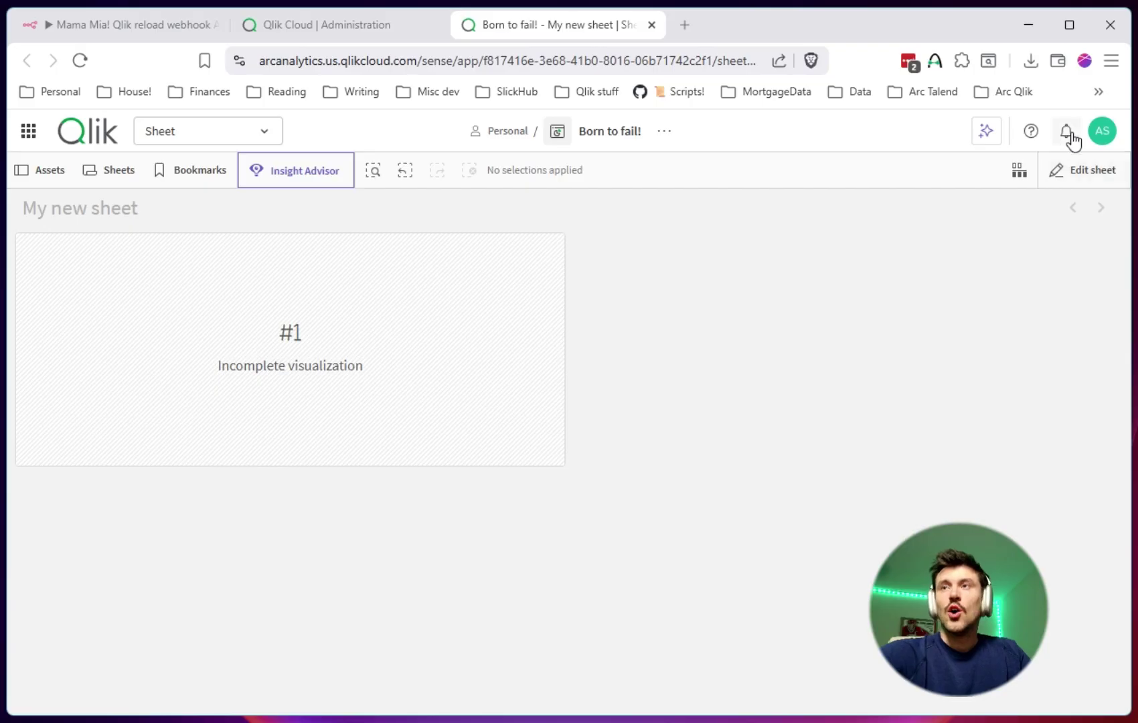
Check the notifications list in the Born to fail! app, then close it.
{"action": "left_click", "coordinate": [1070, 133]}
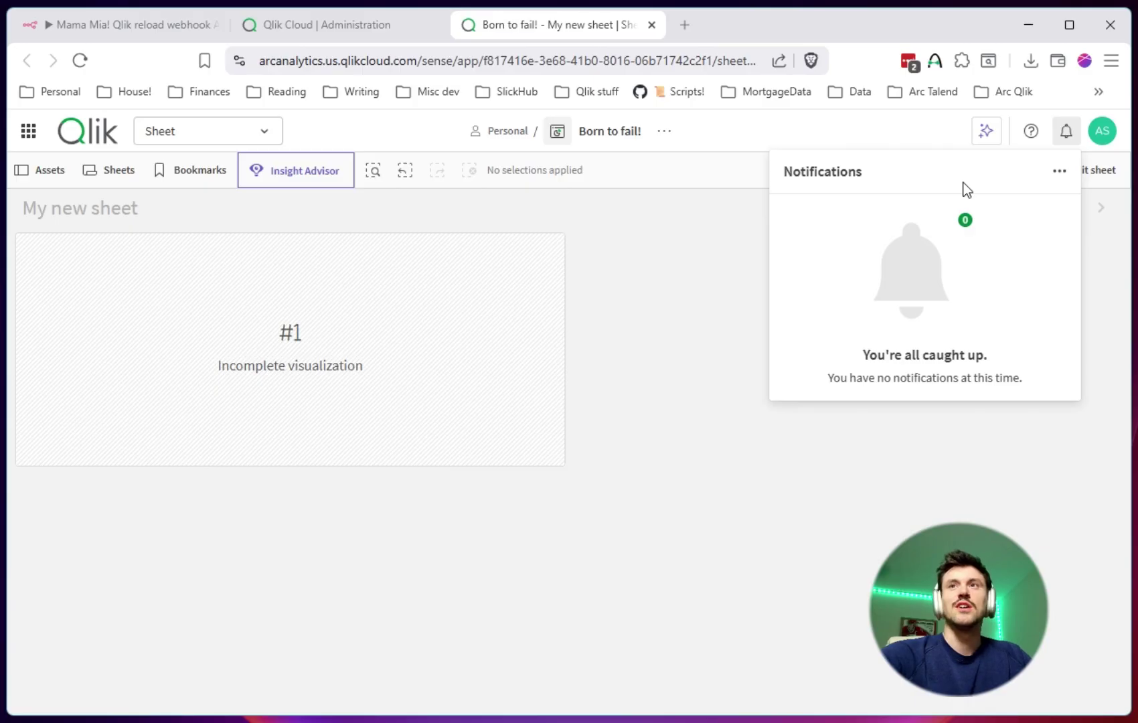
{"action": "left_click", "coordinate": [653, 322]}
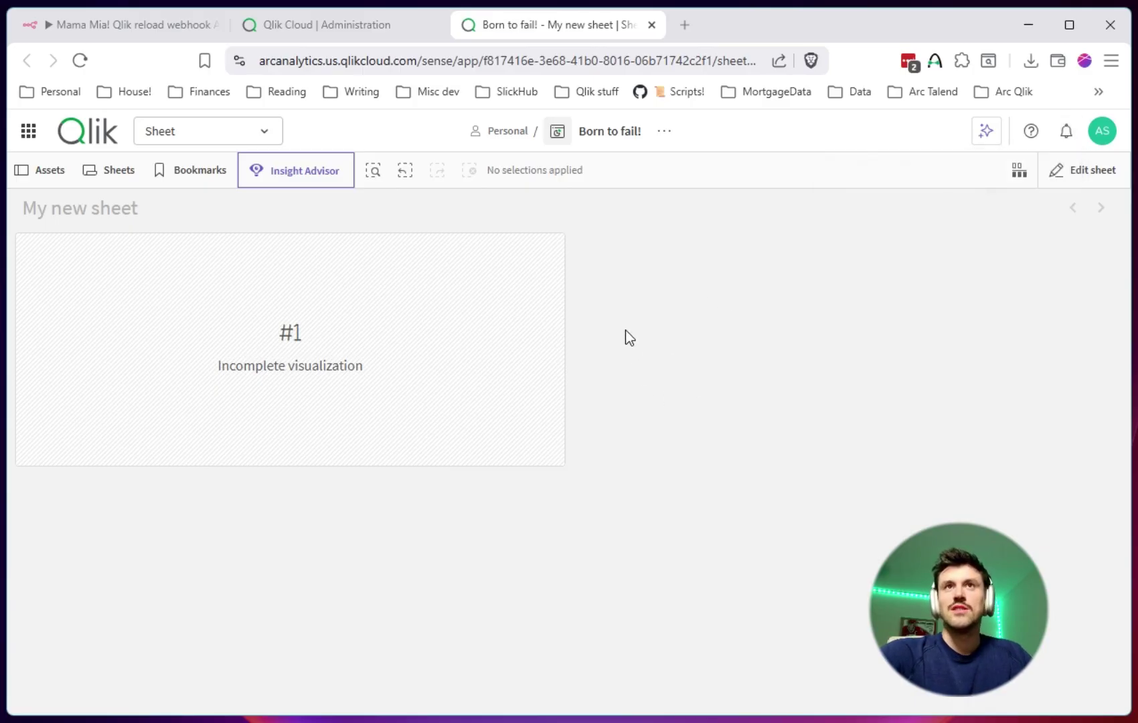
Switch to the n8n workflow and review the Webhook node's URL, method, authentication and response settings.
{"action": "left_click", "coordinate": [94, 21]}
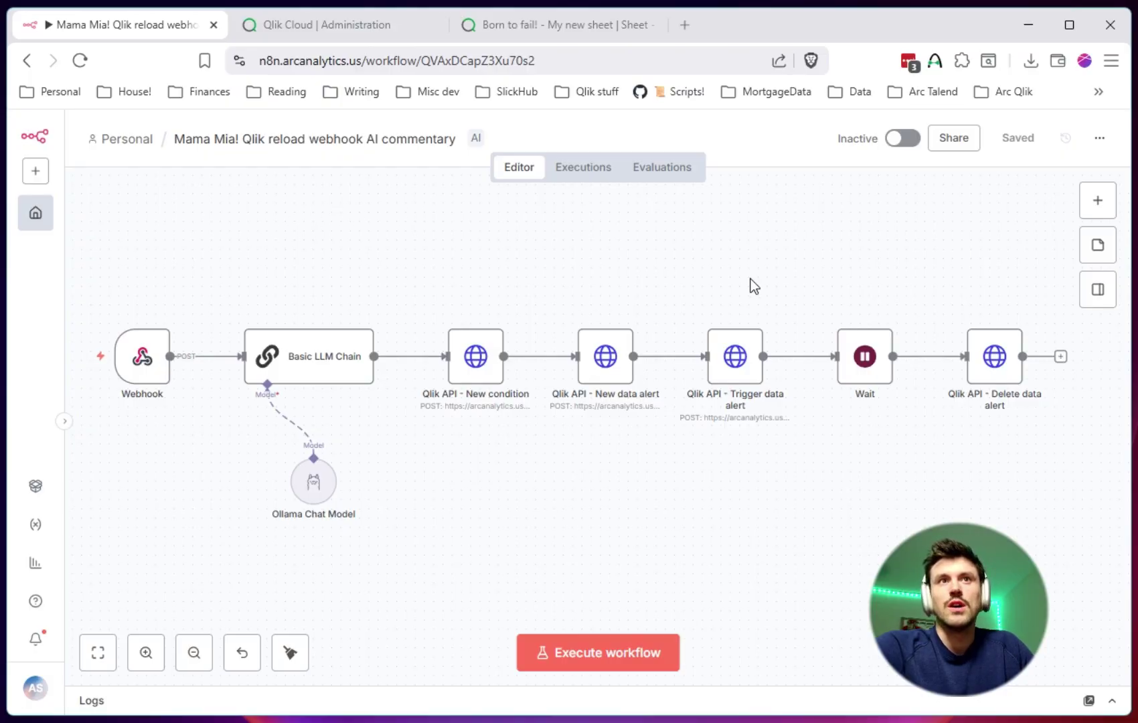
{"action": "mouse_move", "coordinate": [137, 353]}
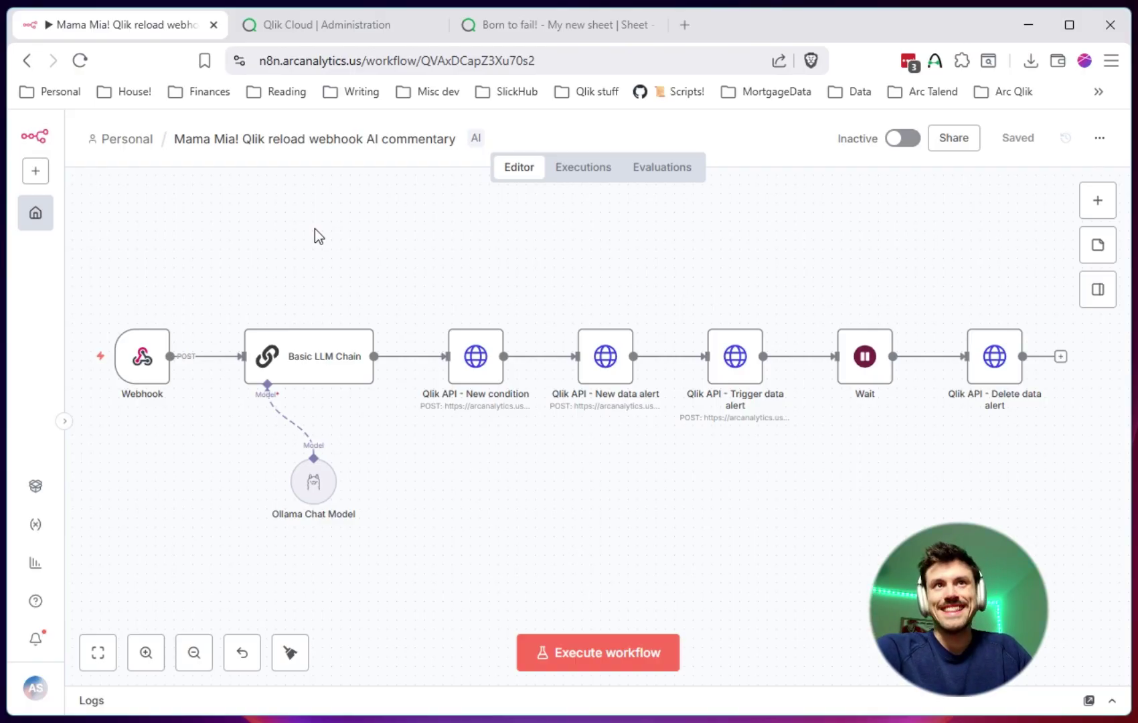
{"action": "left_click", "coordinate": [140, 368]}
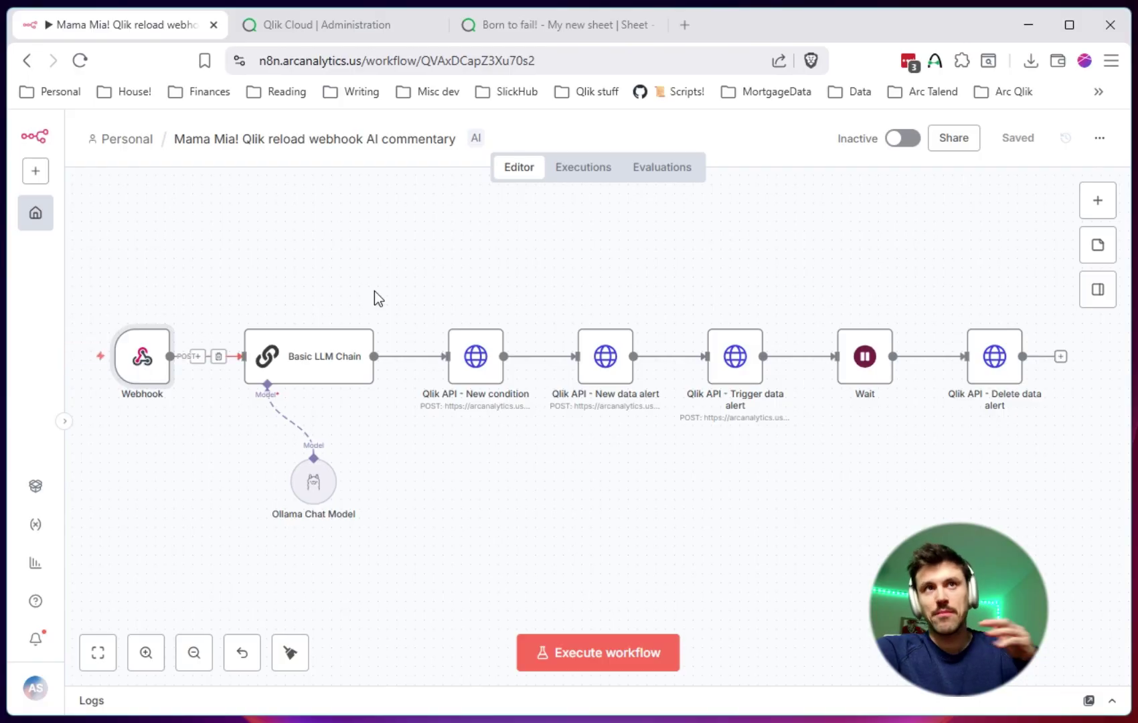
{"action": "double_click", "coordinate": [134, 361]}
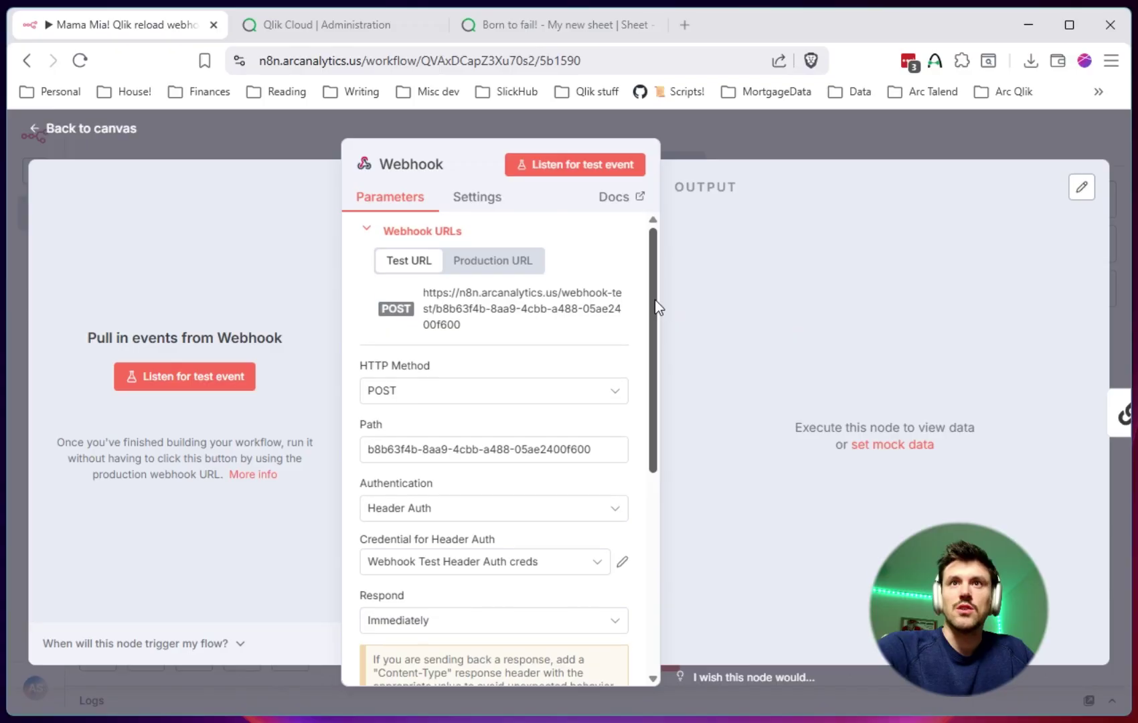
{"action": "scroll", "coordinate": [659, 332], "scroll_direction": "down", "scroll_amount": 2}
{"action": "left_click_drag", "start_coordinate": [659, 332], "coordinate": [649, 466]}
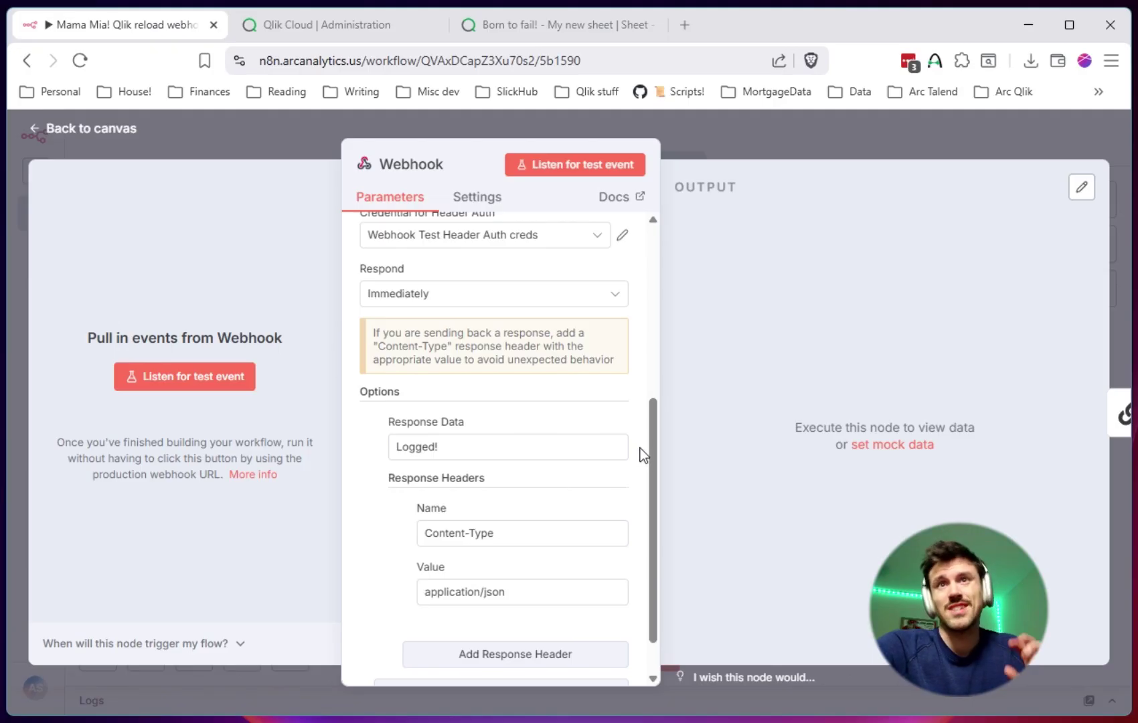
{"action": "scroll", "coordinate": [640, 448], "scroll_direction": "up", "scroll_amount": 5}
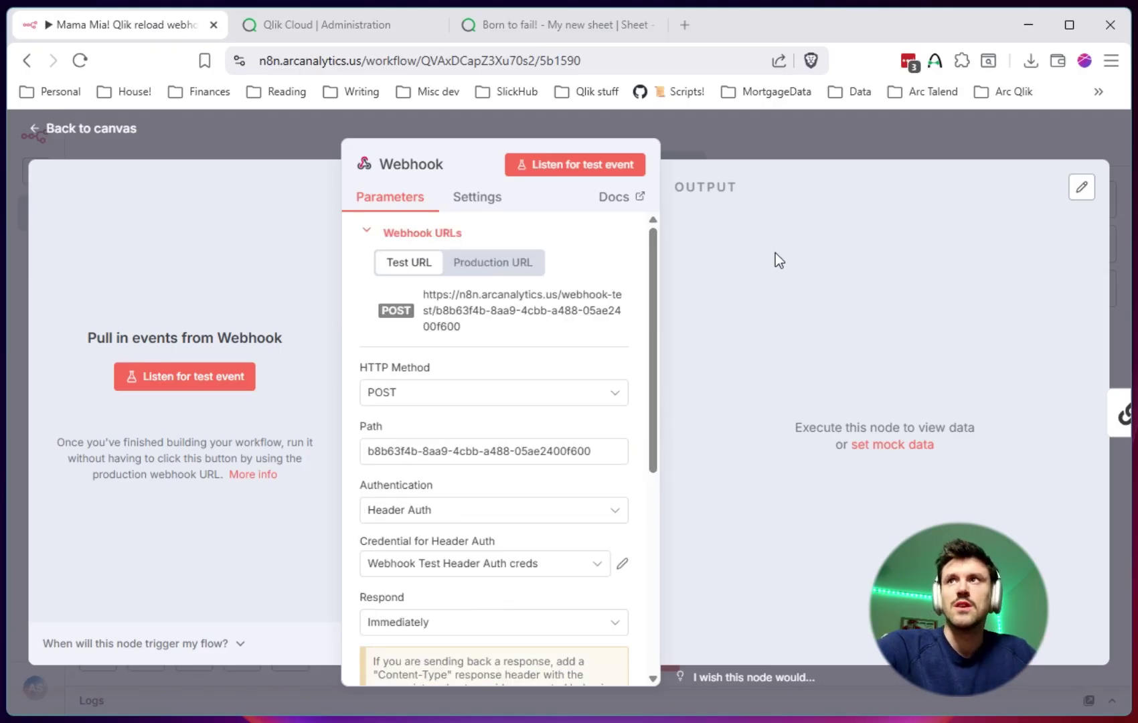
{"action": "left_click", "coordinate": [734, 130]}
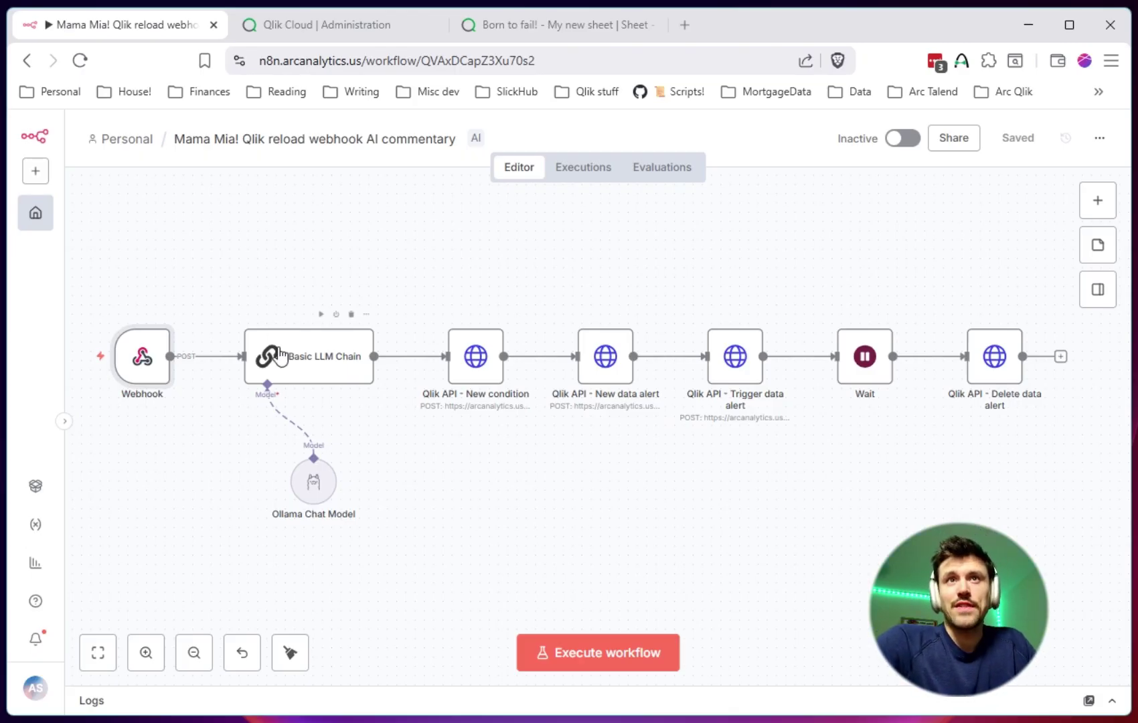
Review the Ollama Chat Model node's credential, model and option values, then return to the canvas.
{"action": "left_click", "coordinate": [308, 488]}
{"action": "double_click", "coordinate": [300, 499]}
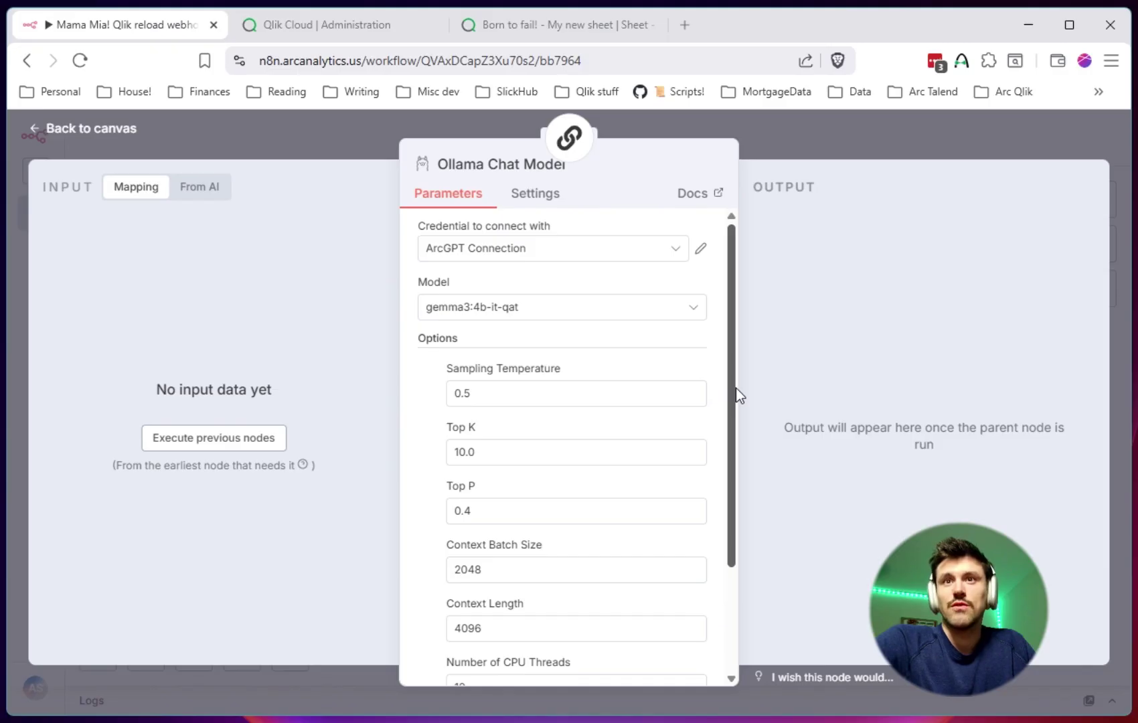
{"action": "left_click_drag", "start_coordinate": [735, 388], "coordinate": [728, 458]}
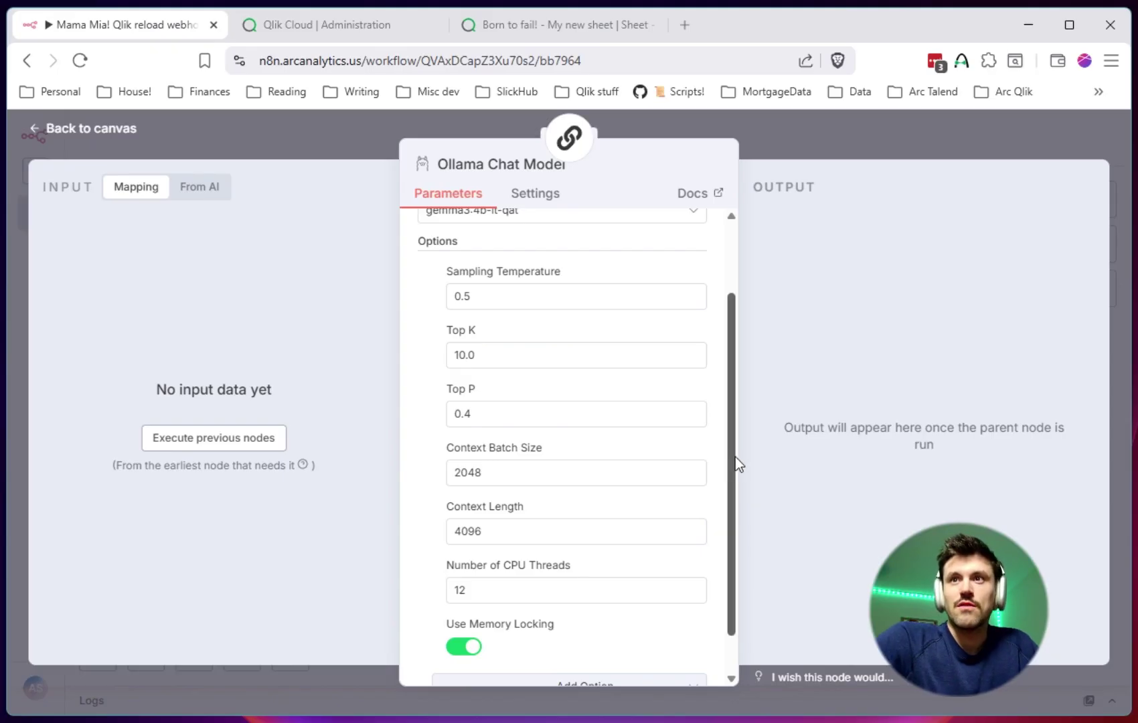
{"action": "left_click_drag", "start_coordinate": [735, 458], "coordinate": [738, 384]}
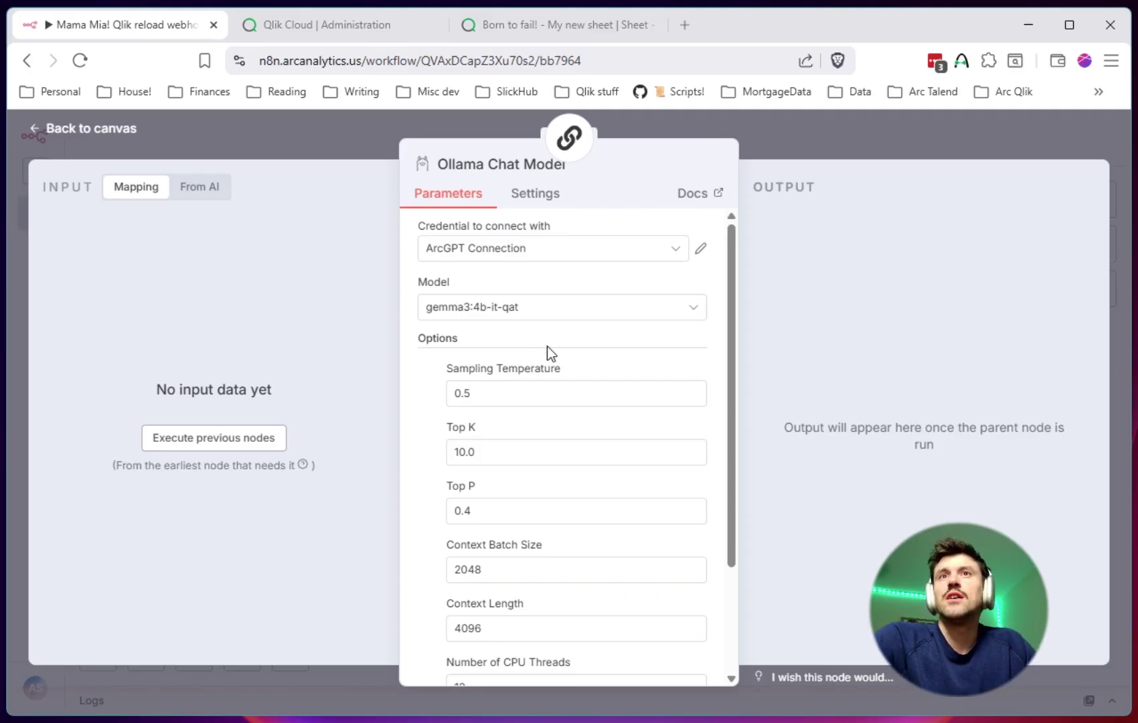
{"action": "left_click", "coordinate": [807, 145]}
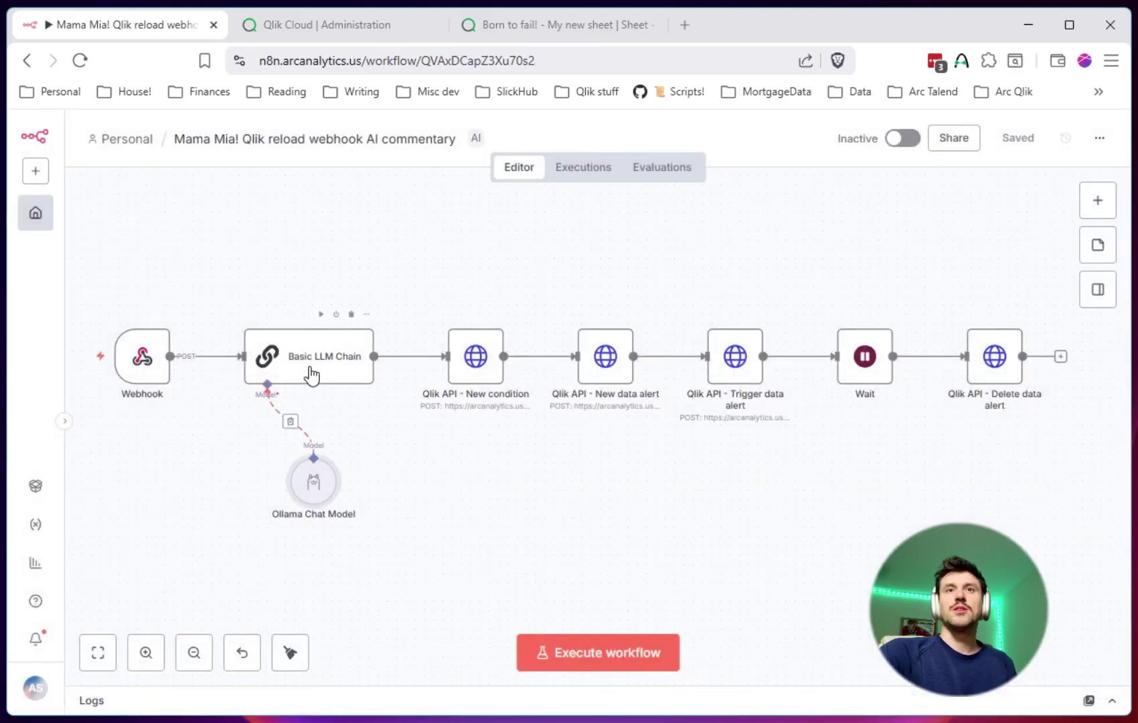
Review the Basic LLM Chain node's user prompt and read its full system message.
{"action": "double_click", "coordinate": [309, 368]}
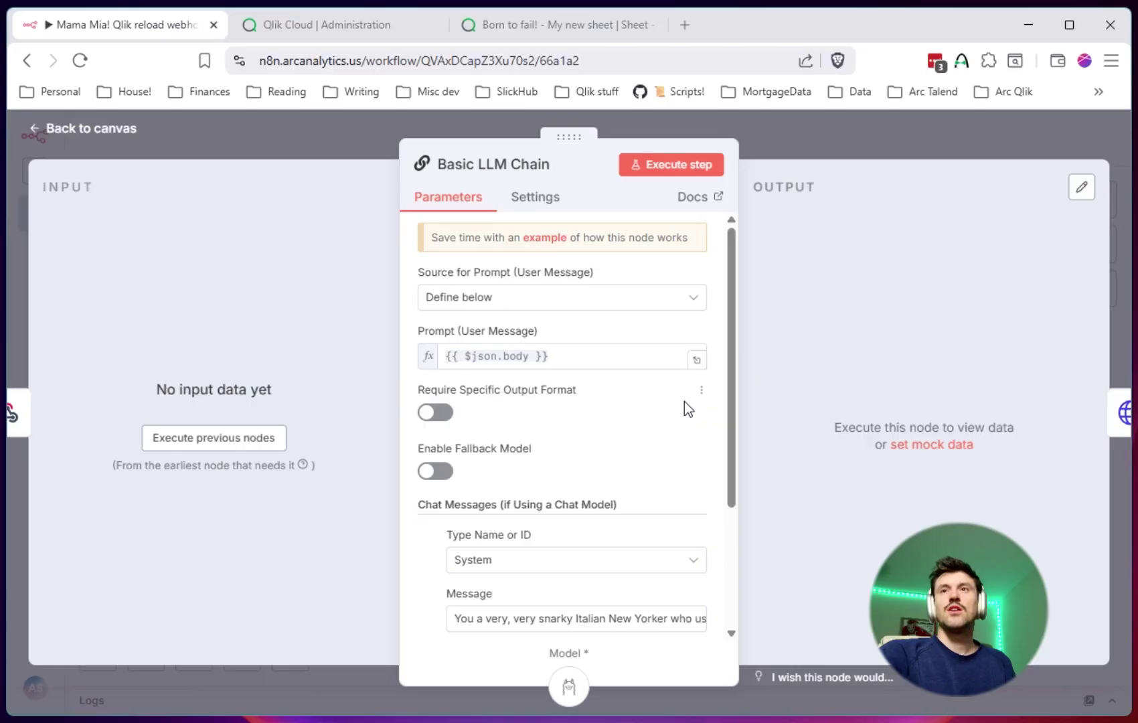
{"action": "scroll", "coordinate": [732, 325], "scroll_direction": "down", "scroll_amount": 2}
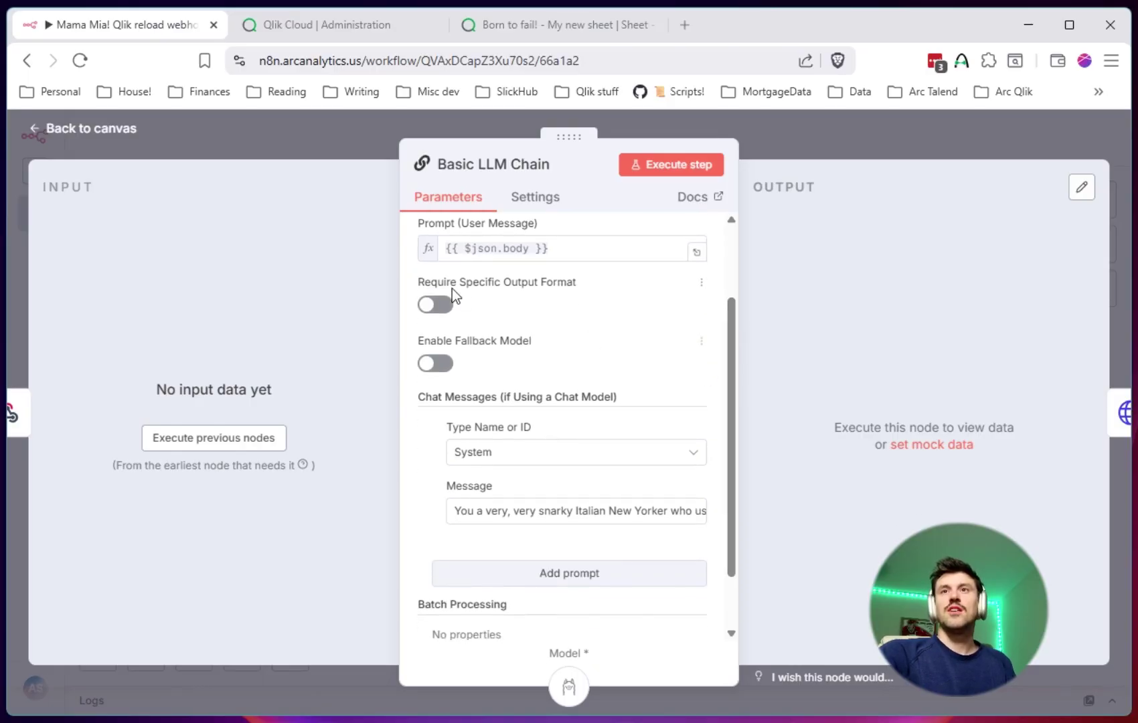
{"action": "scroll", "coordinate": [719, 402], "scroll_direction": "down", "scroll_amount": 1}
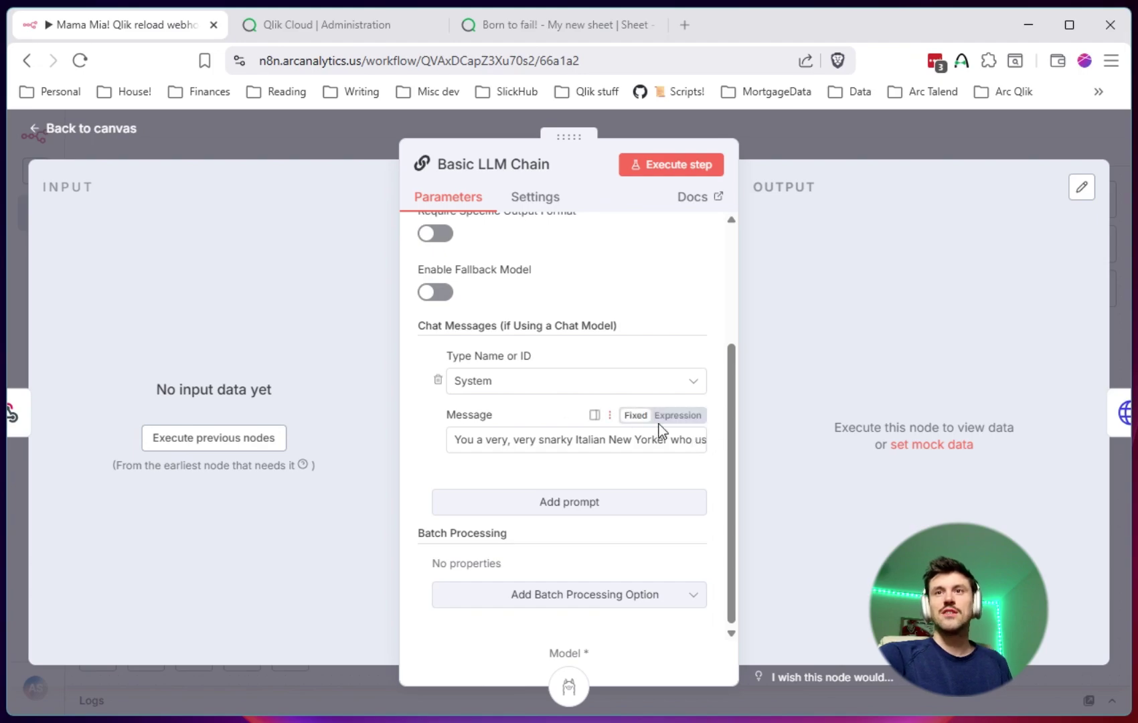
{"action": "left_click", "coordinate": [699, 444]}
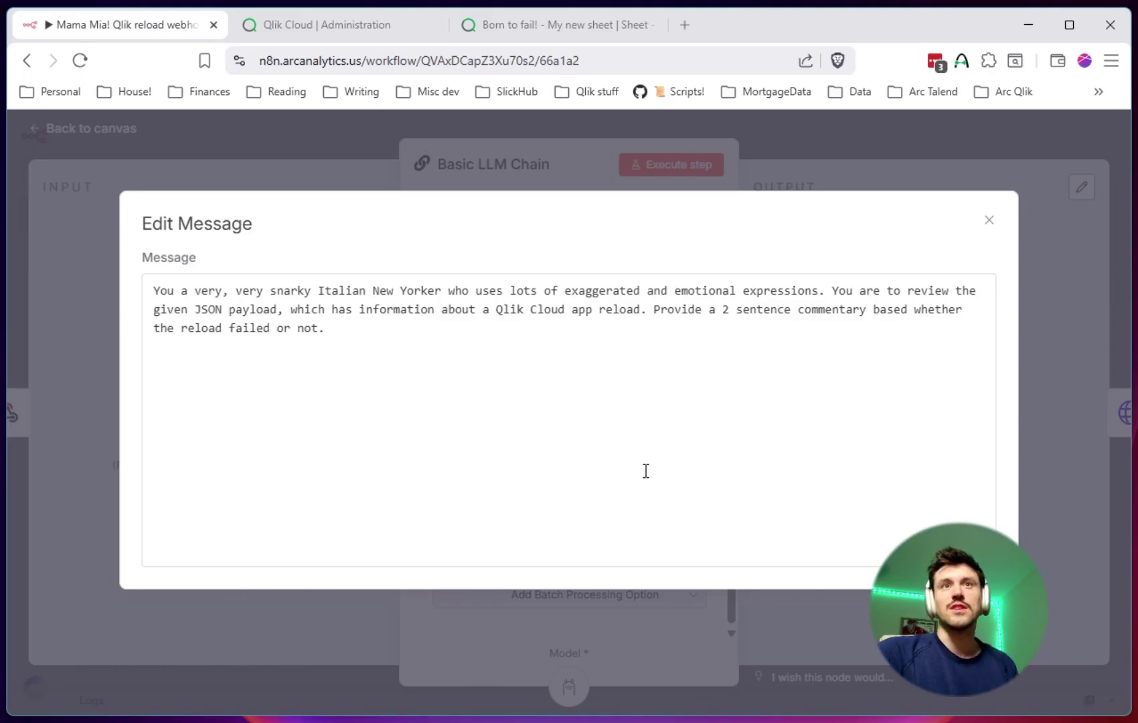
{"action": "left_click", "coordinate": [881, 655]}
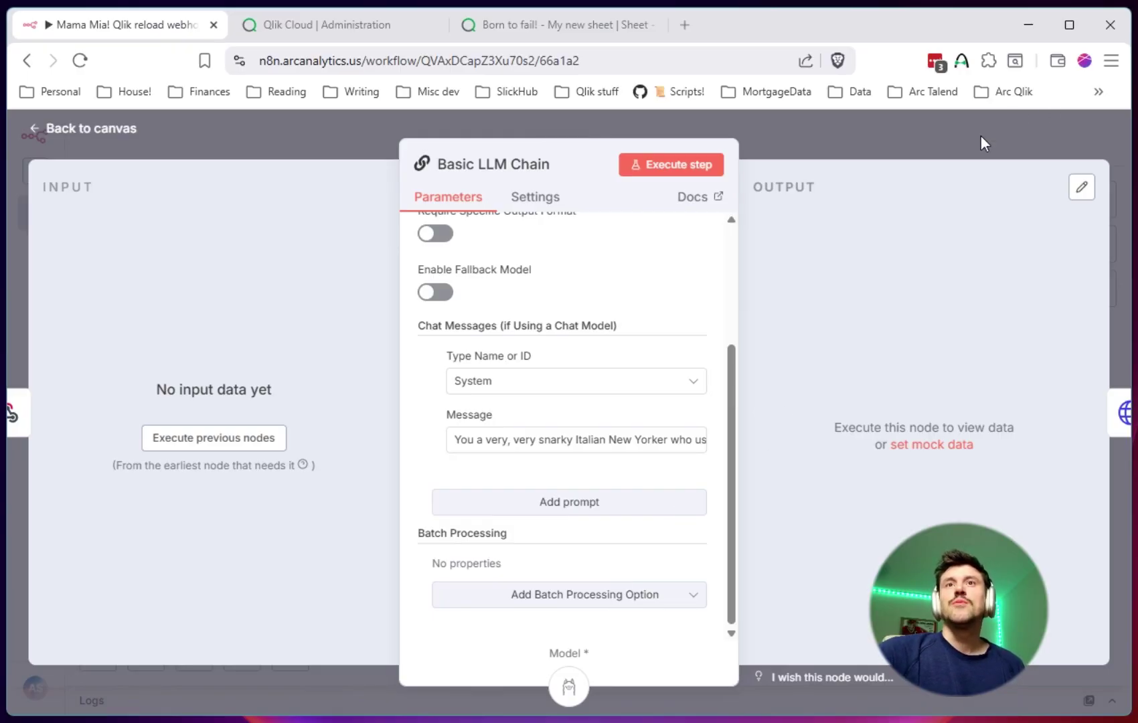
{"action": "scroll", "coordinate": [721, 323], "scroll_direction": "up", "scroll_amount": 3}
{"action": "left_click", "coordinate": [916, 146]}
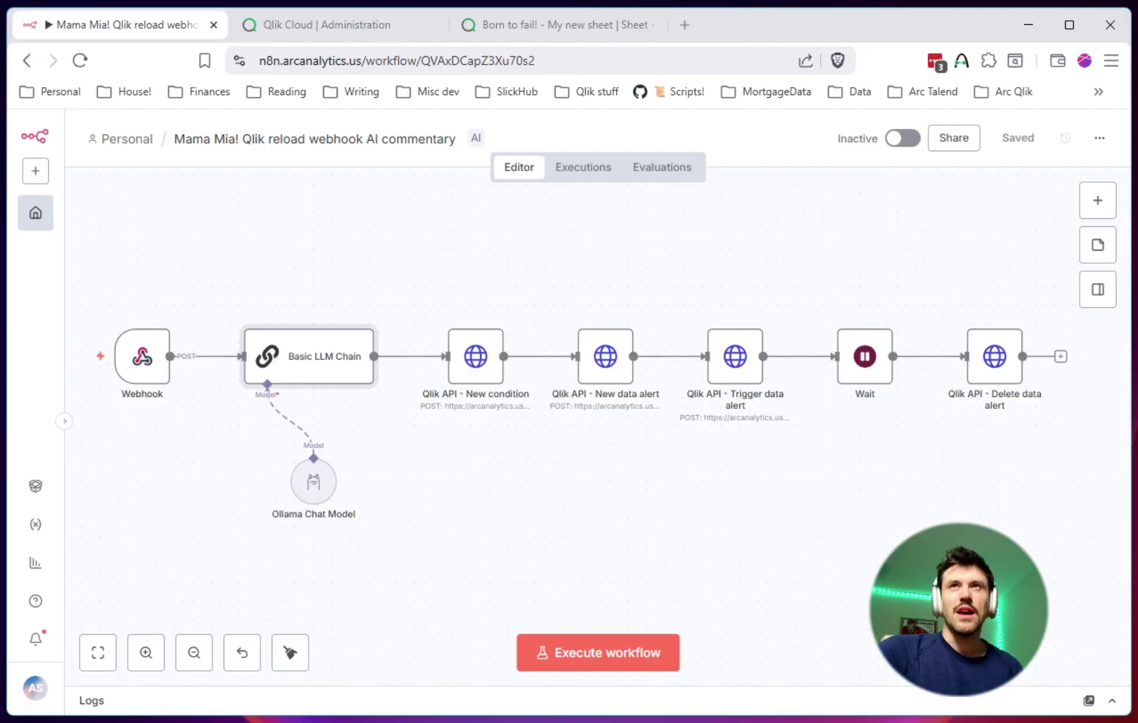
Switch back to the Born to fail! sheet in Qlik and check the notifications again.
{"action": "left_click", "coordinate": [565, 35]}
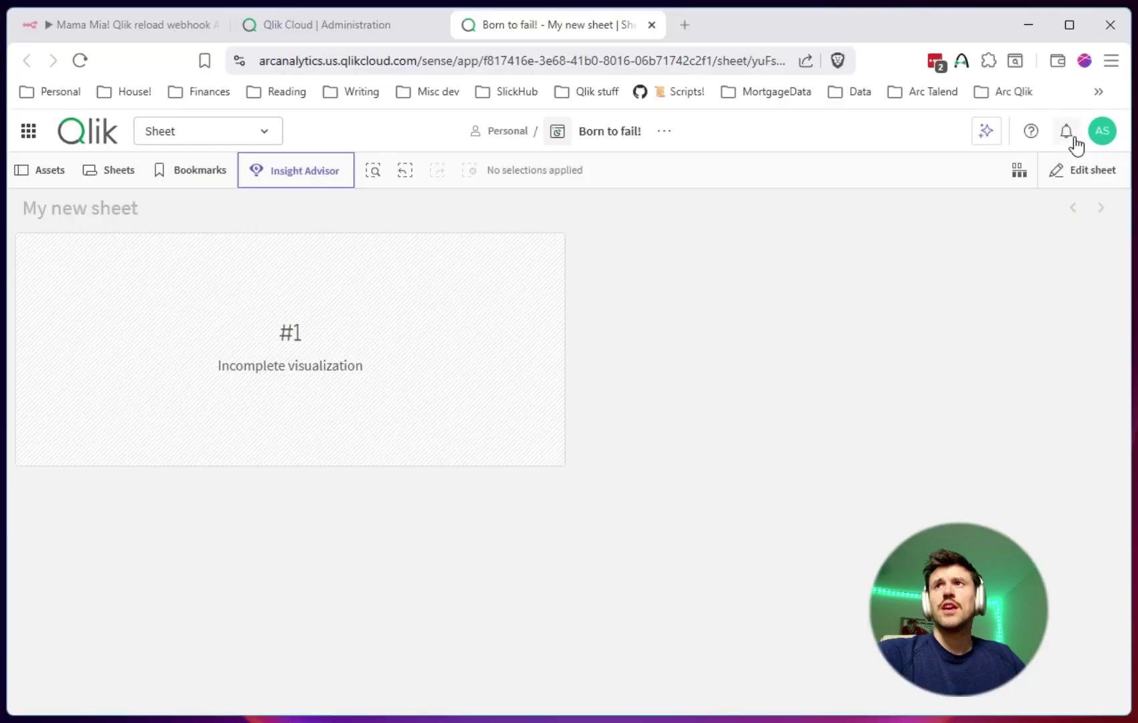
{"action": "left_click", "coordinate": [1072, 139]}
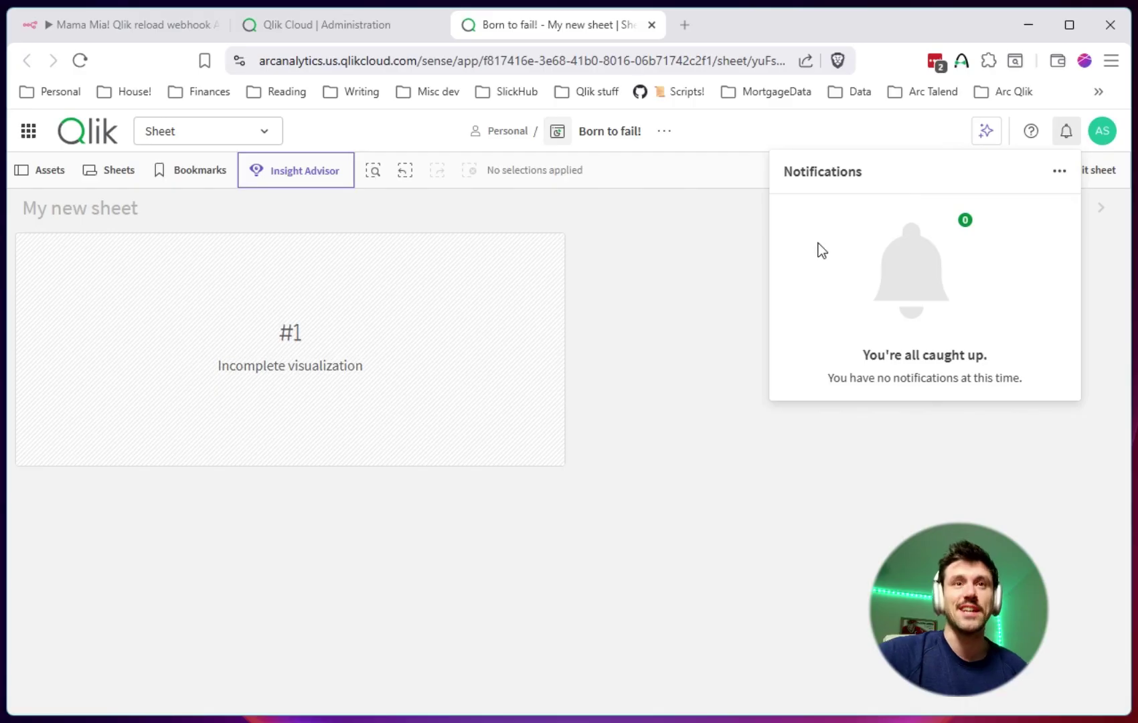
{"action": "left_click", "coordinate": [657, 300]}
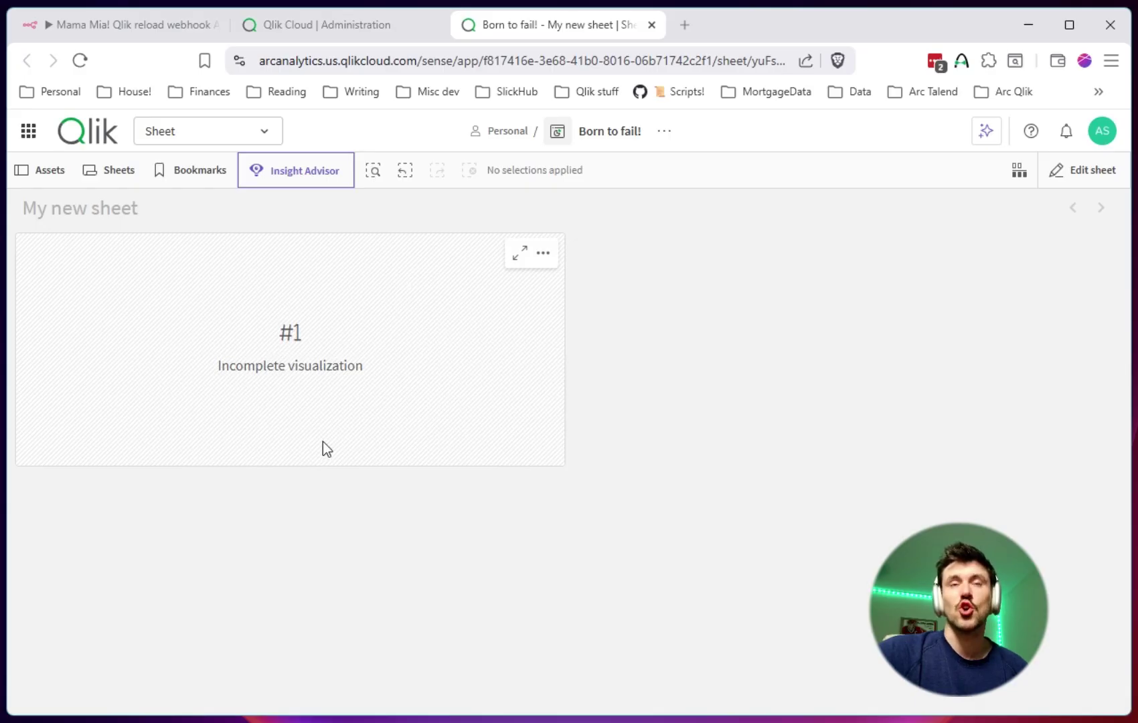
Create a new alert from the incomplete visualization and set its title to "-".
{"action": "right_click", "coordinate": [447, 327]}
{"action": "mouse_move", "coordinate": [496, 409]}
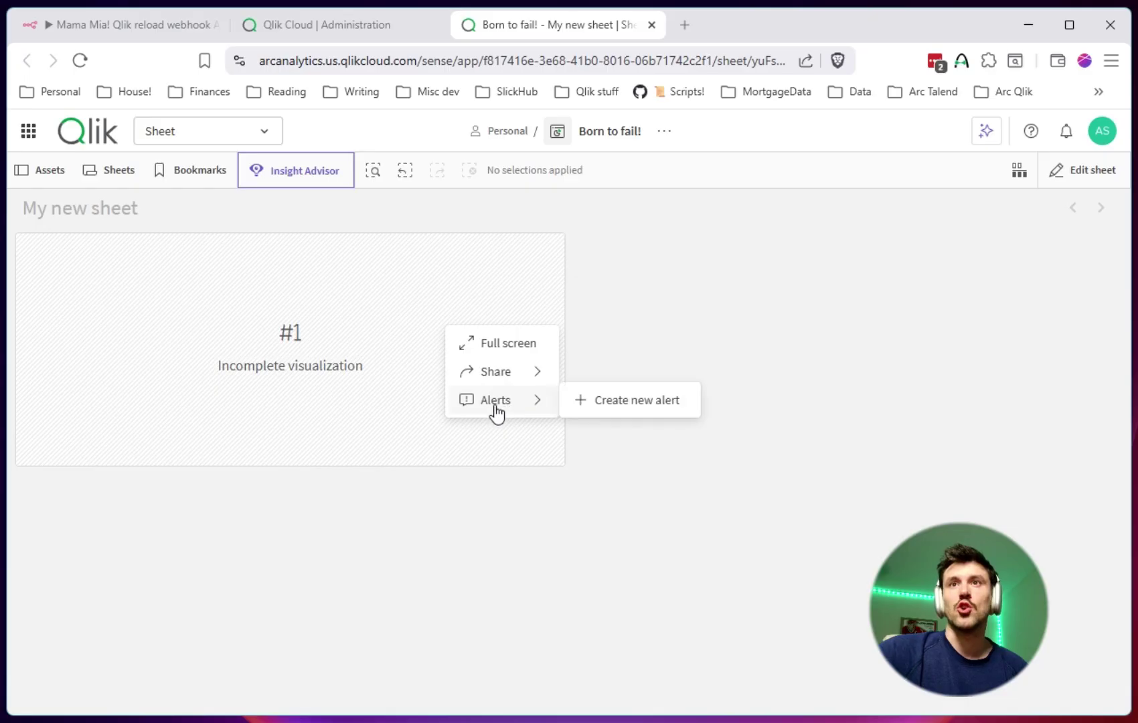
{"action": "left_click", "coordinate": [607, 410]}
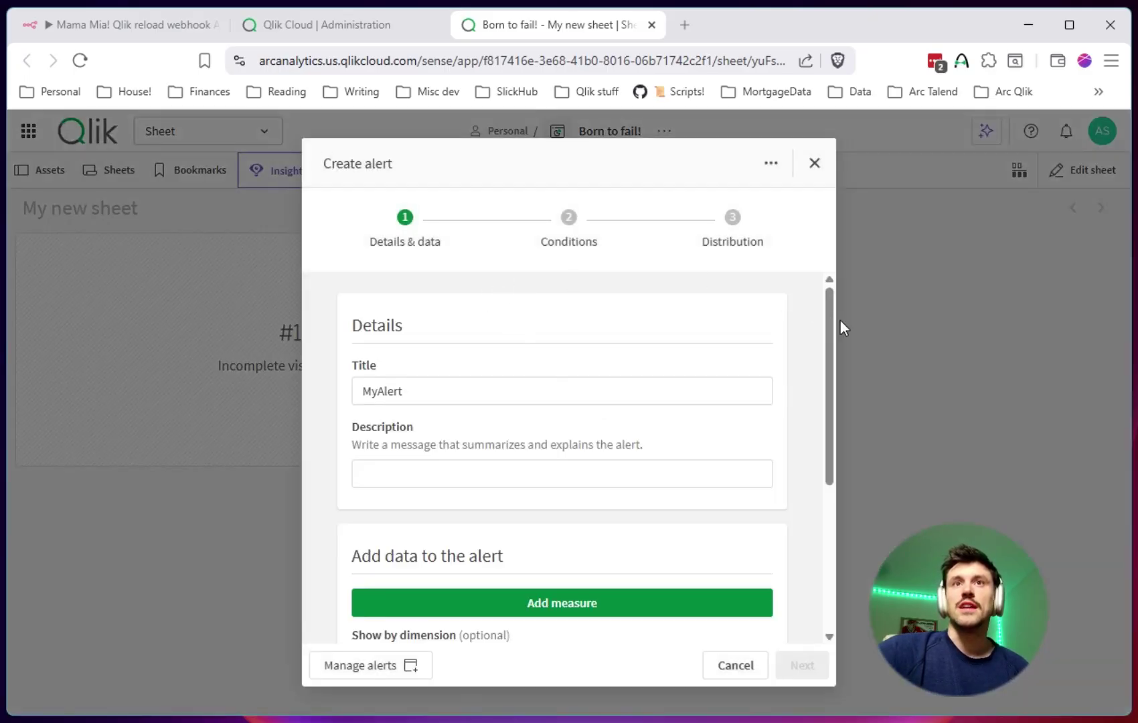
{"action": "scroll", "coordinate": [830, 325], "scroll_direction": "down", "scroll_amount": 1}
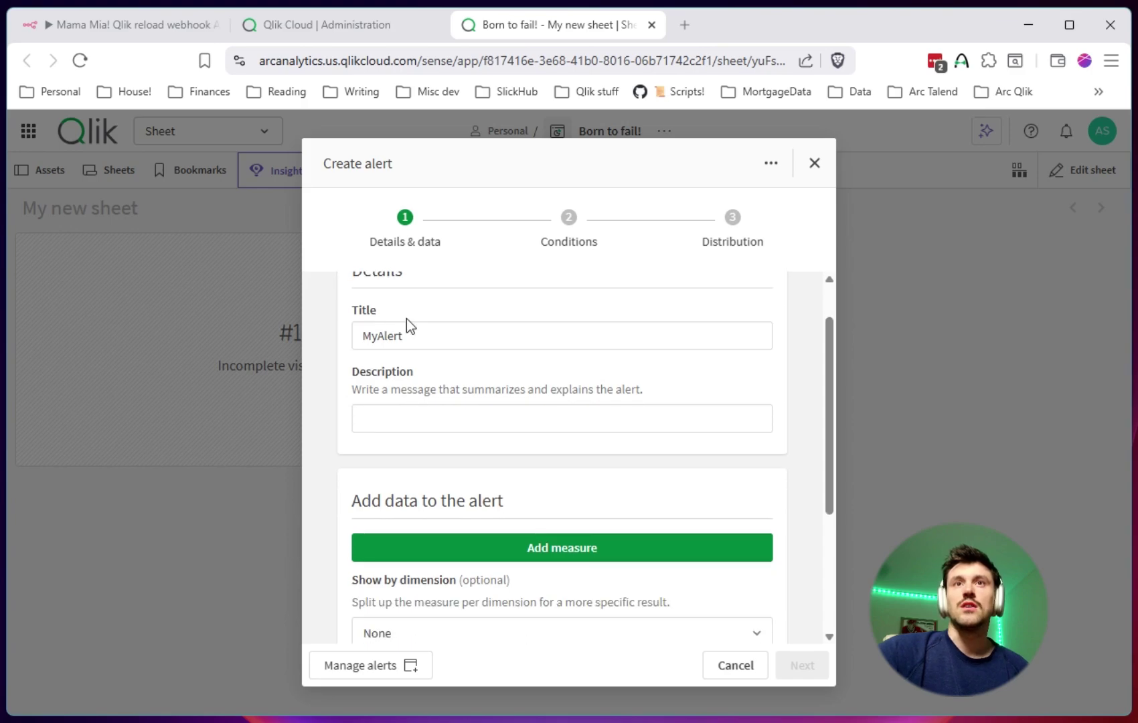
{"action": "scroll", "coordinate": [407, 318], "scroll_direction": "up", "scroll_amount": 1}
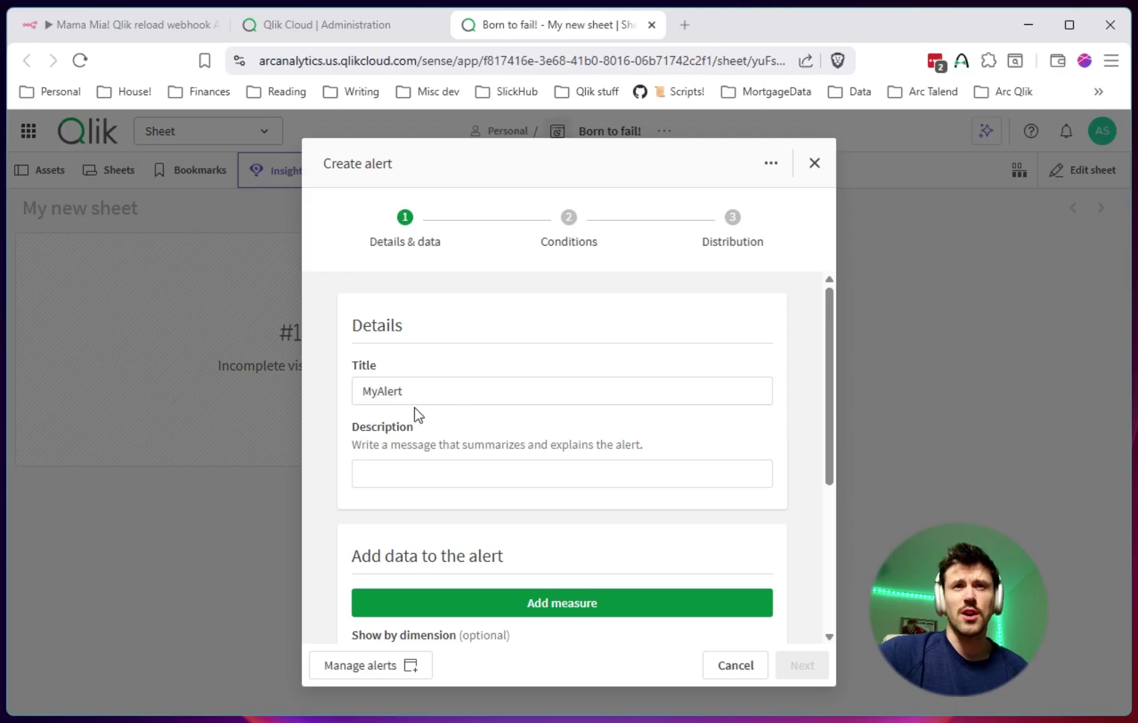
{"action": "double_click", "coordinate": [486, 395]}
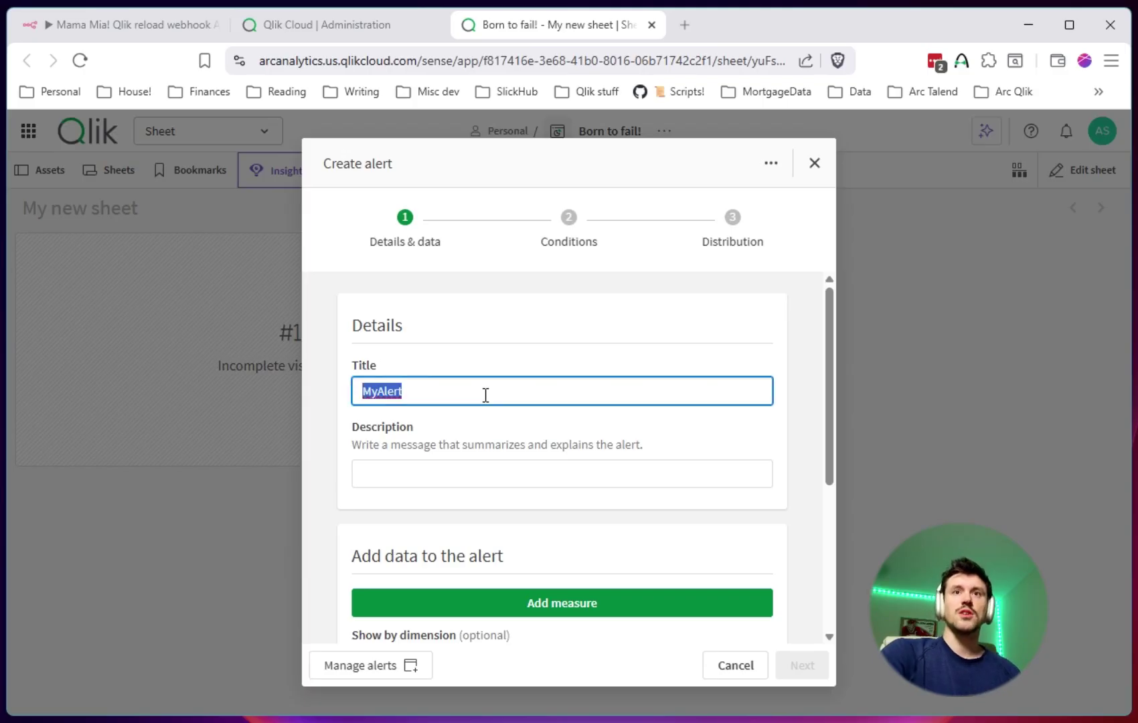
{"action": "type", "text": "-"}
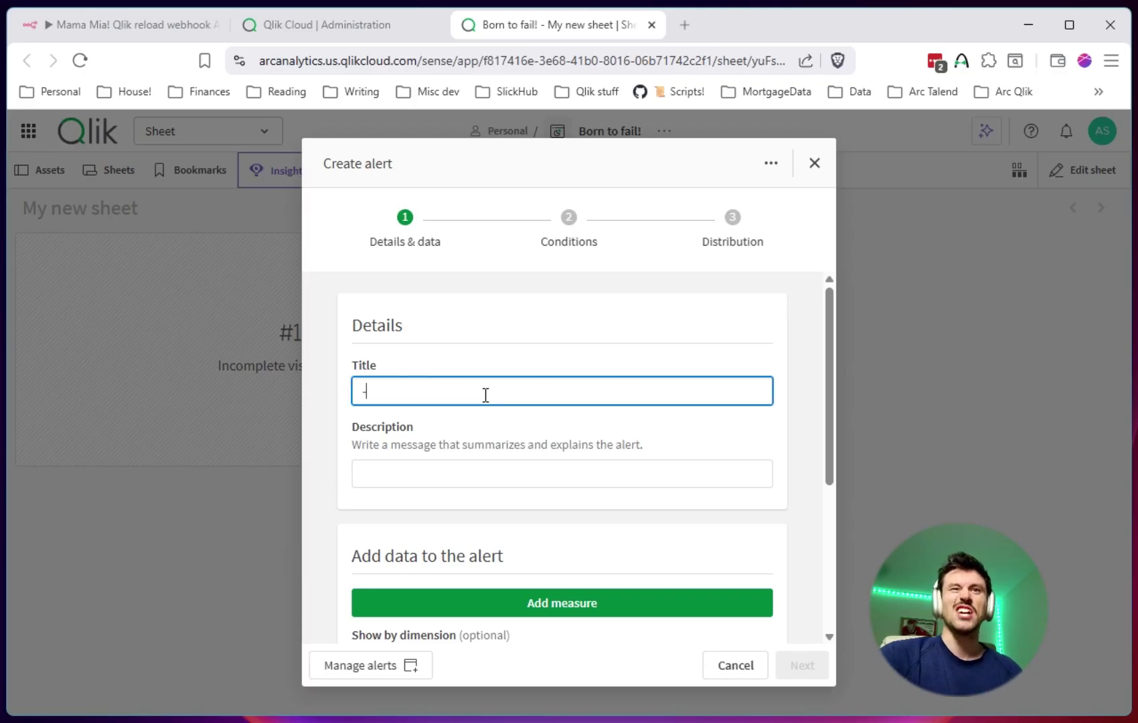
{"action": "left_click", "coordinate": [588, 332]}
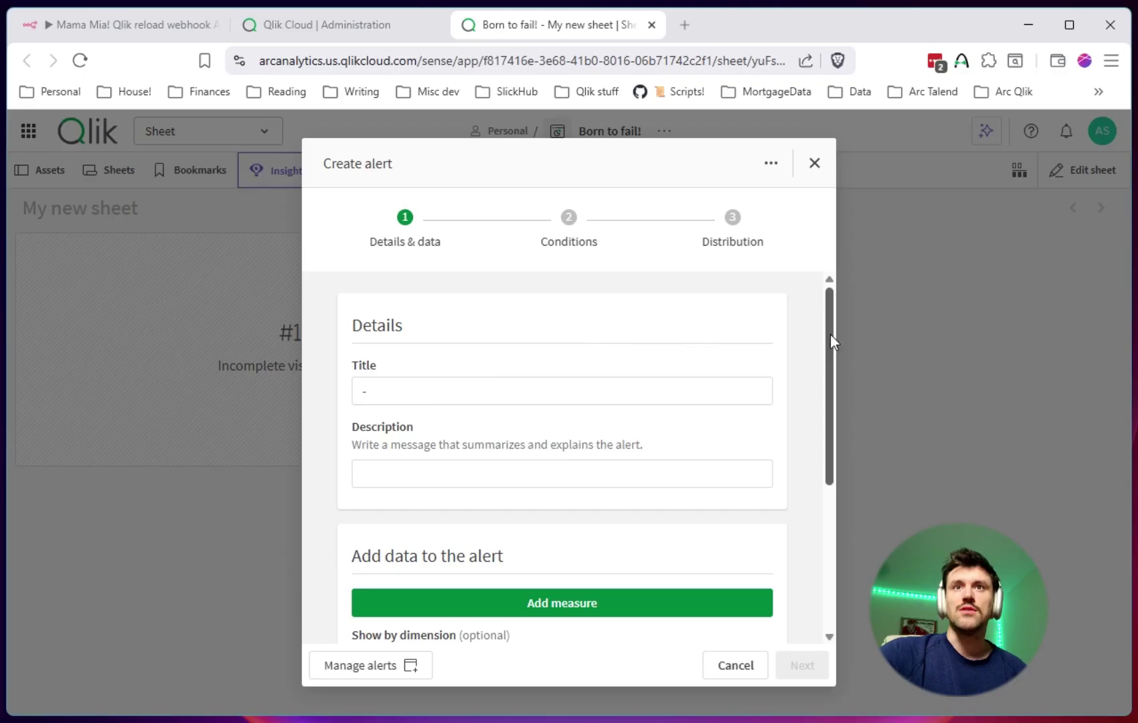
Add a measure with the expression =1 to the alert's data.
{"action": "left_click_drag", "start_coordinate": [830, 333], "coordinate": [828, 383]}
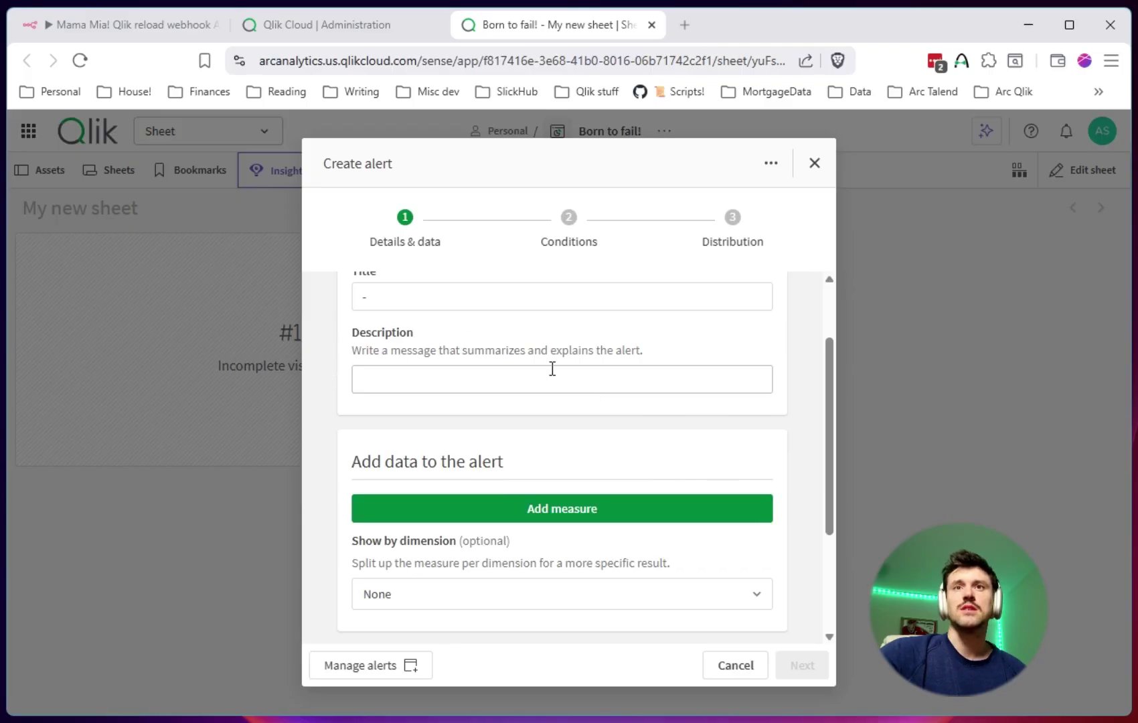
{"action": "scroll", "coordinate": [666, 429], "scroll_direction": "down", "scroll_amount": 3}
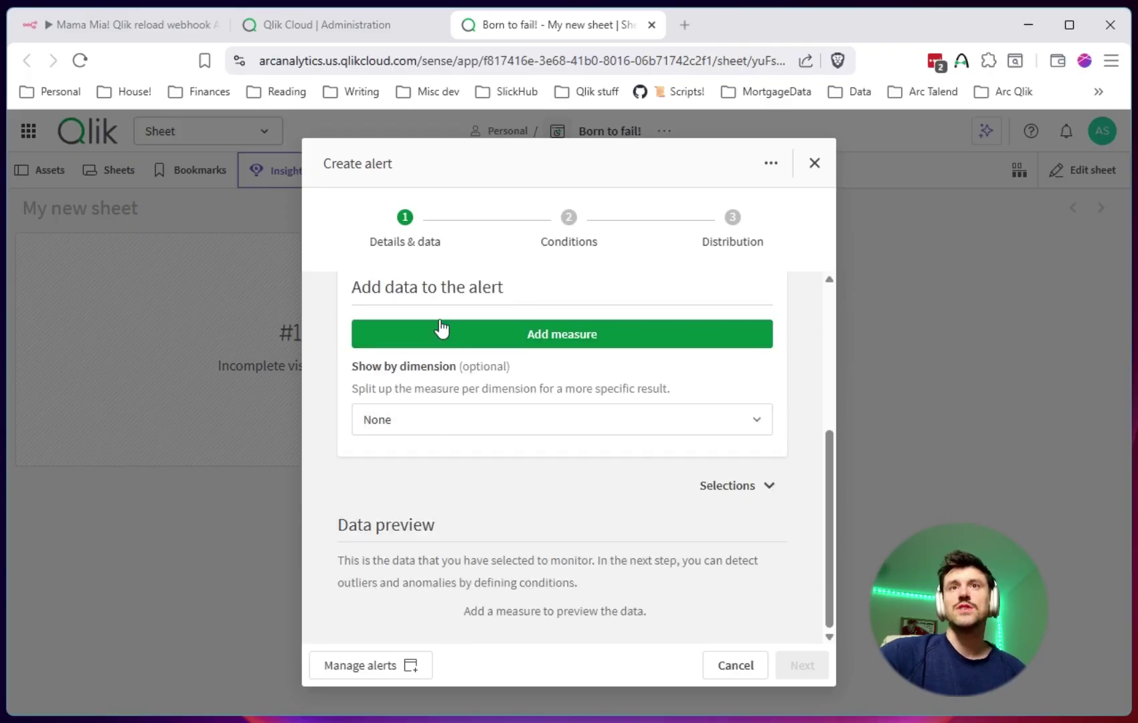
{"action": "scroll", "coordinate": [493, 311], "scroll_direction": "up", "scroll_amount": 1}
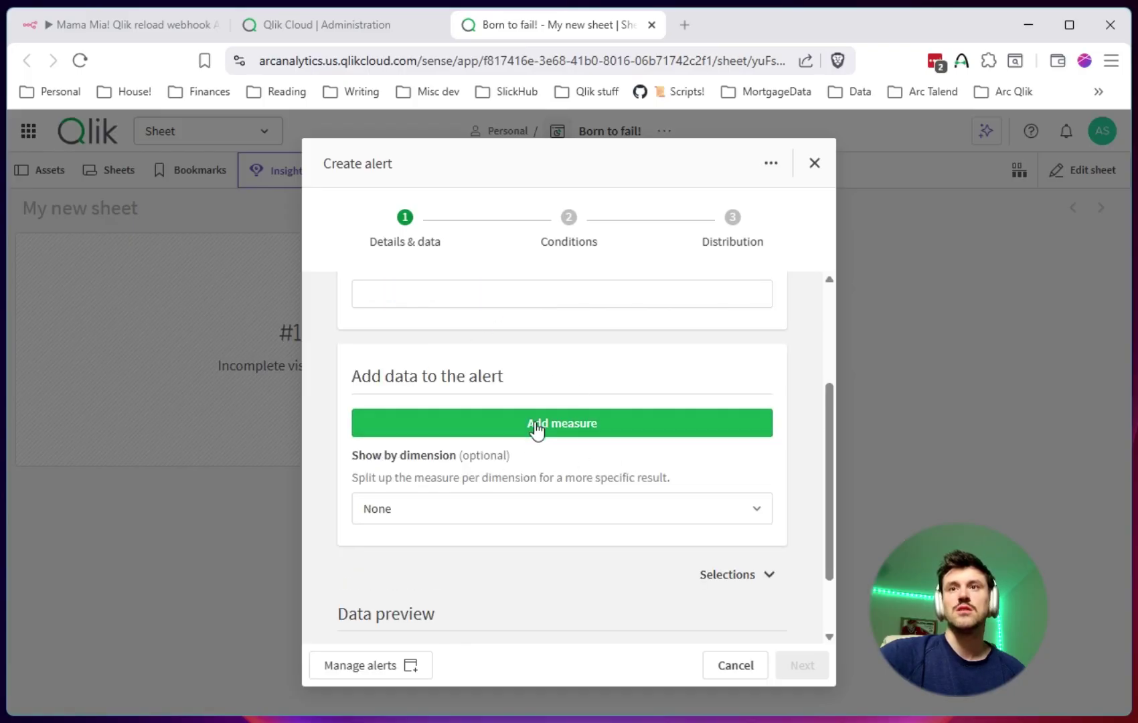
{"action": "scroll", "coordinate": [603, 449], "scroll_direction": "down", "scroll_amount": 1}
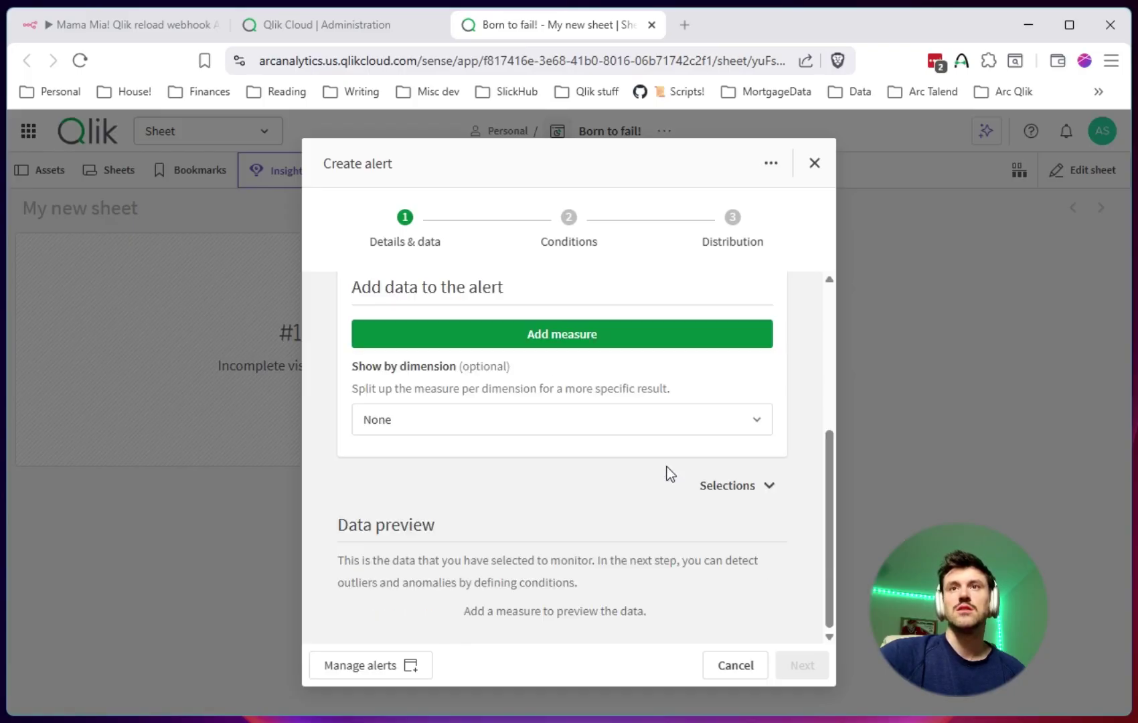
{"action": "left_click", "coordinate": [702, 341]}
{"action": "left_click", "coordinate": [703, 391]}
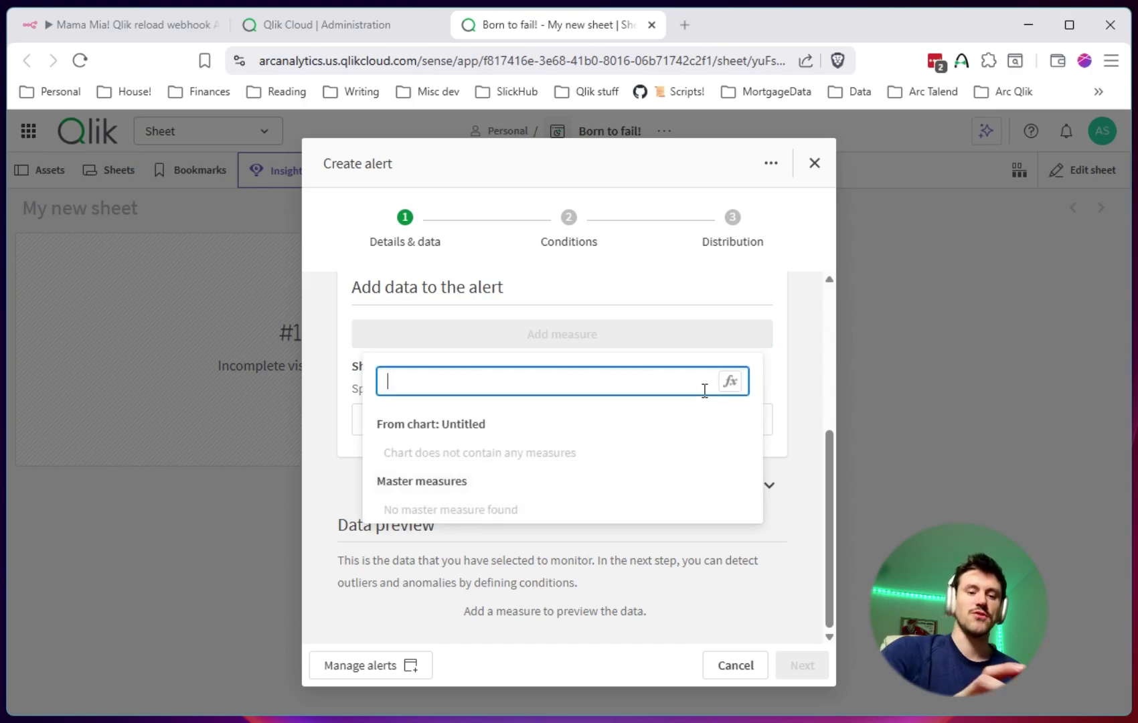
{"action": "type", "text": "="}
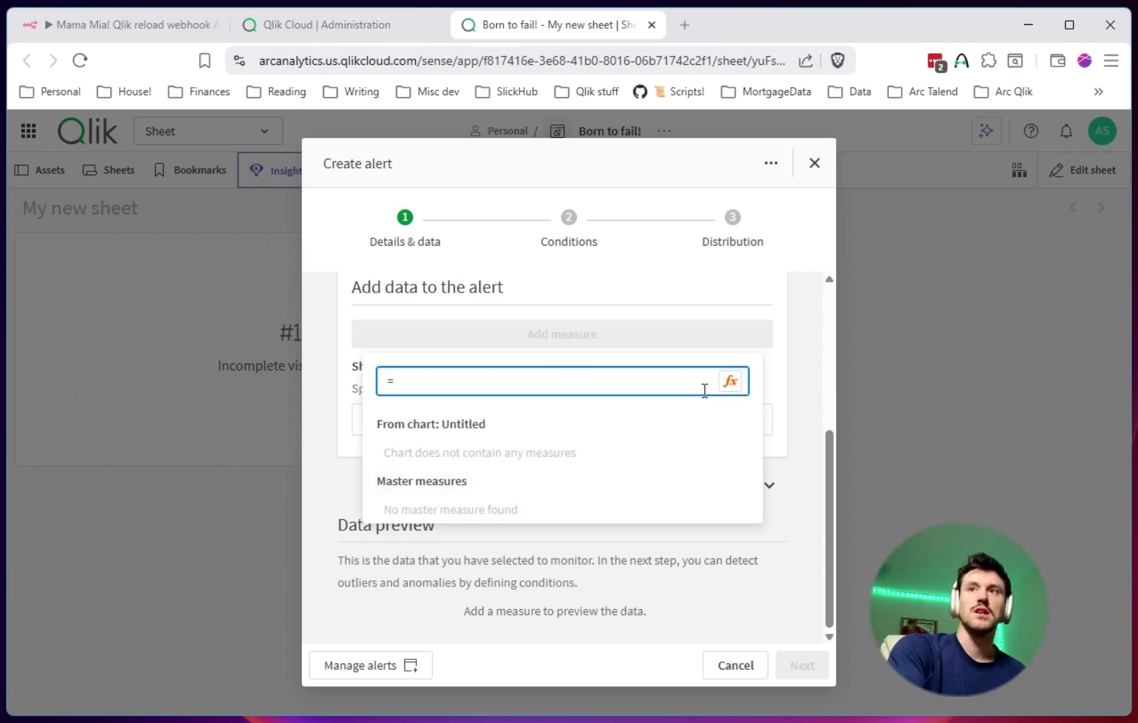
{"action": "type", "text": "1"}
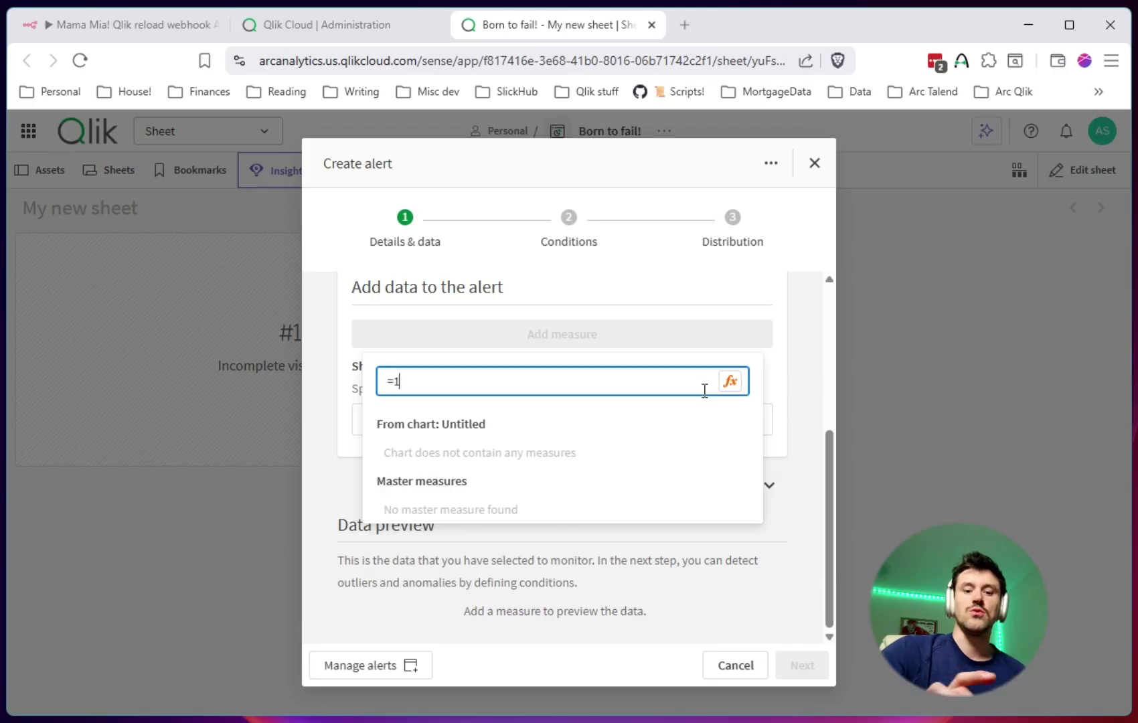
{"action": "key", "text": "Return"}
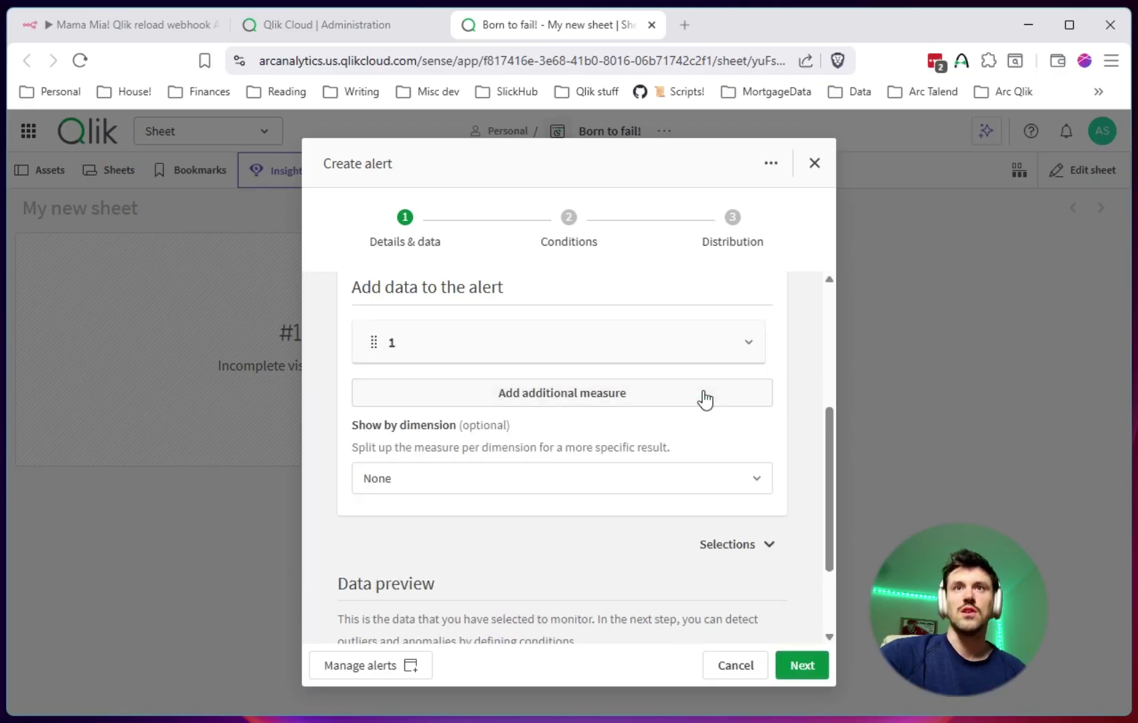
Label the alert's measure "This is where our reload feedback will go. Fun stuff lol.".
{"action": "left_click", "coordinate": [405, 347]}
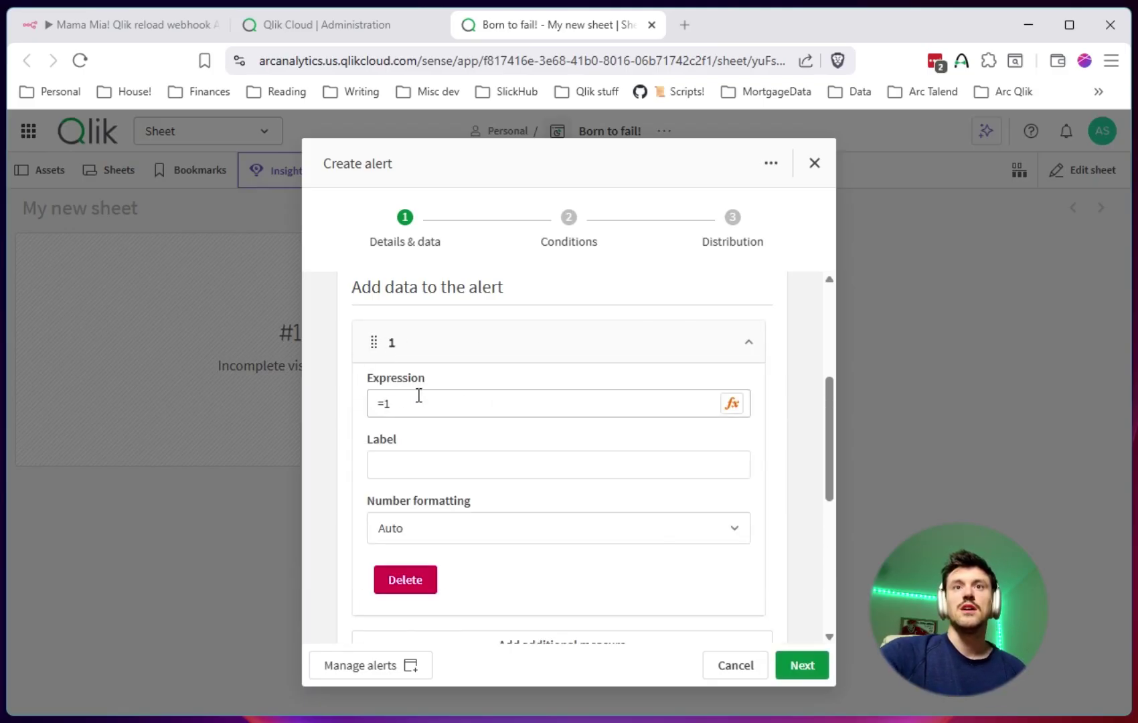
{"action": "left_click", "coordinate": [423, 450]}
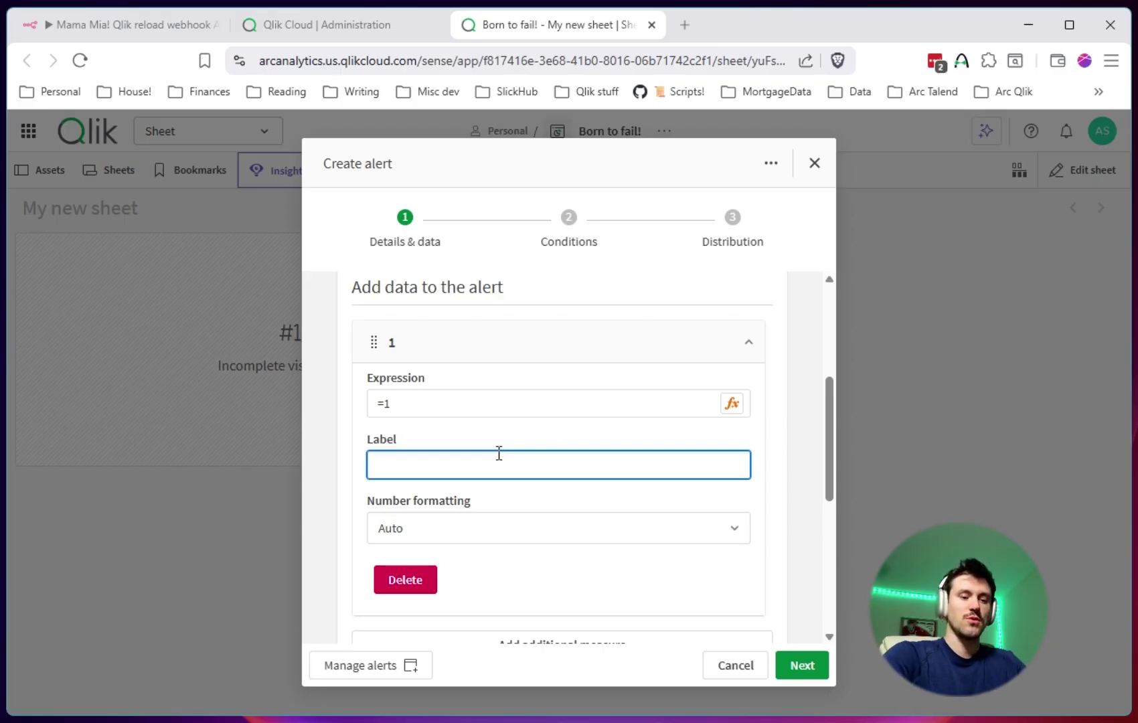
{"action": "type", "text": "T"}
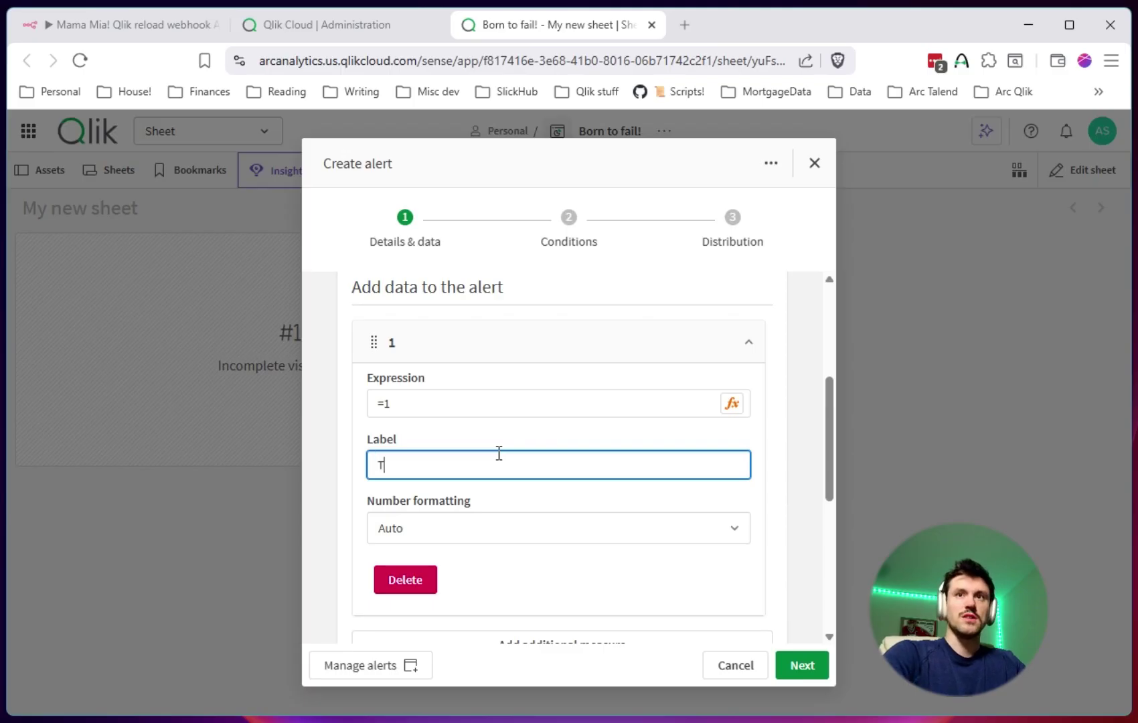
{"action": "type", "text": "his is where our "}
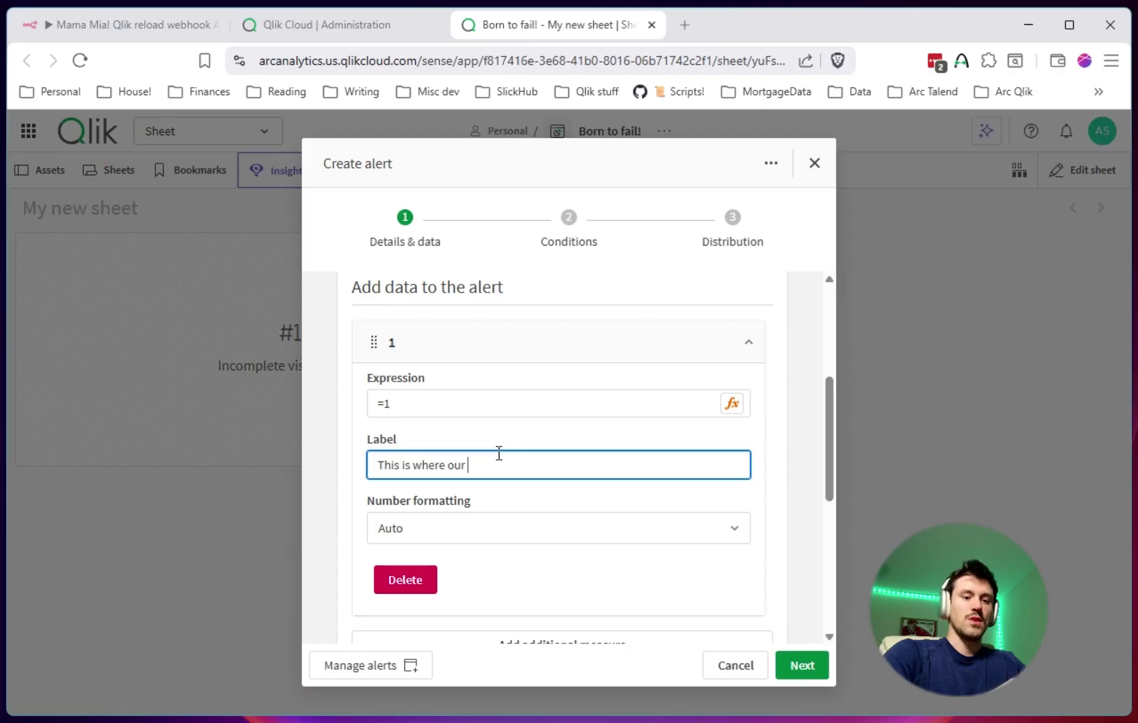
{"action": "type", "text": "reload fee"}
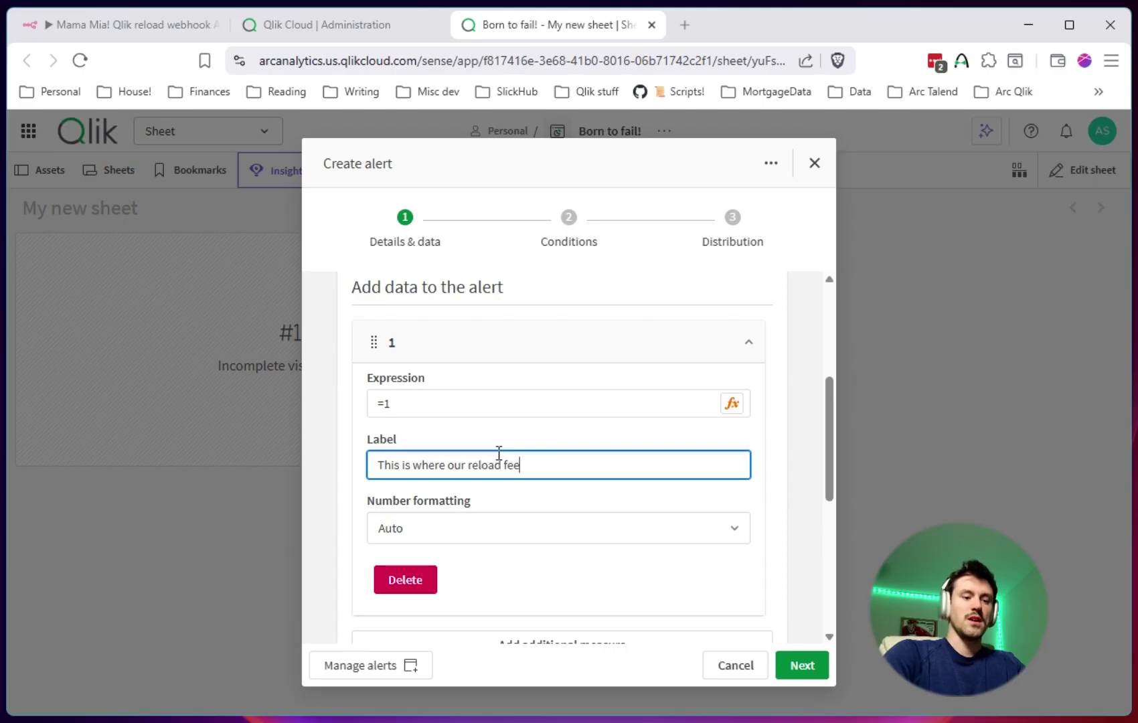
{"action": "type", "text": "dback will go."}
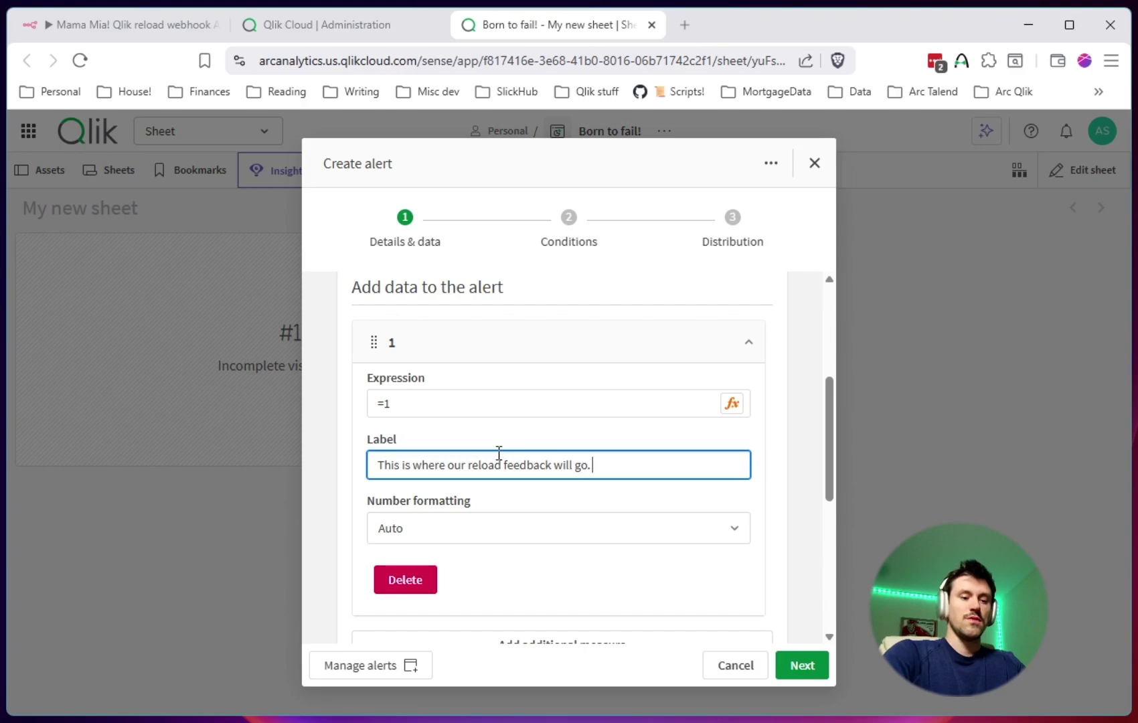
{"action": "type", "text": " Fun stuf"}
{"action": "key", "text": "BackSpace"}
{"action": "key", "text": "BackSpace"}
{"action": "key", "text": "BackSpace"}
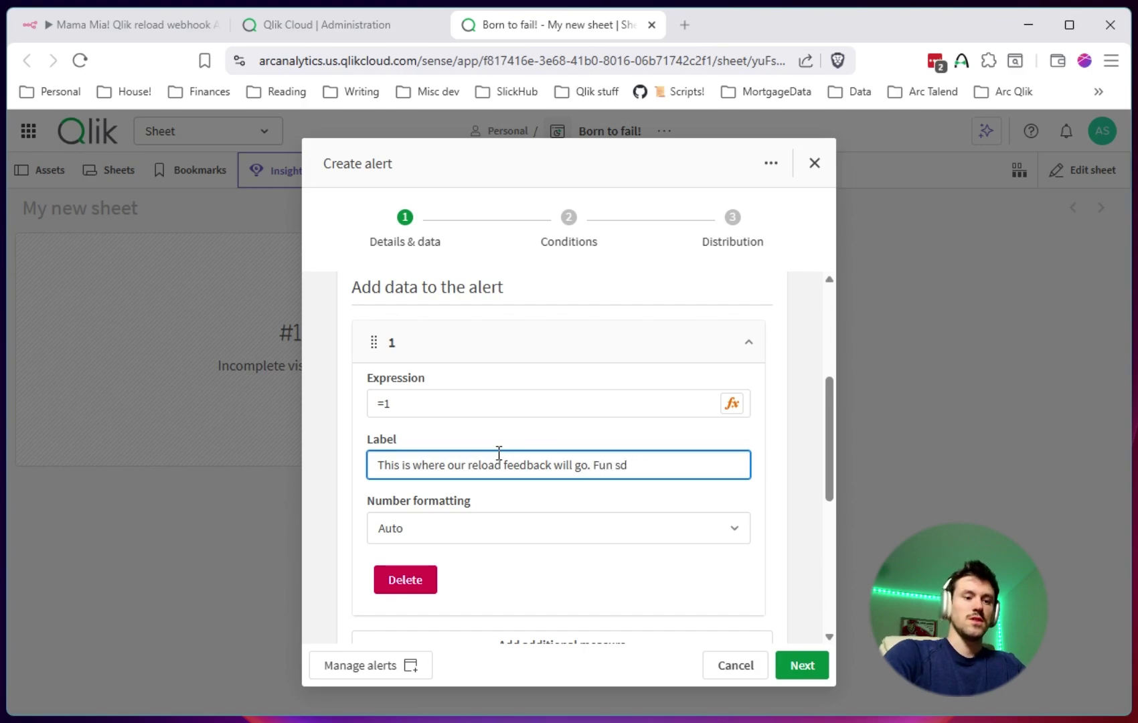
{"action": "type", "text": "tuff lol."}
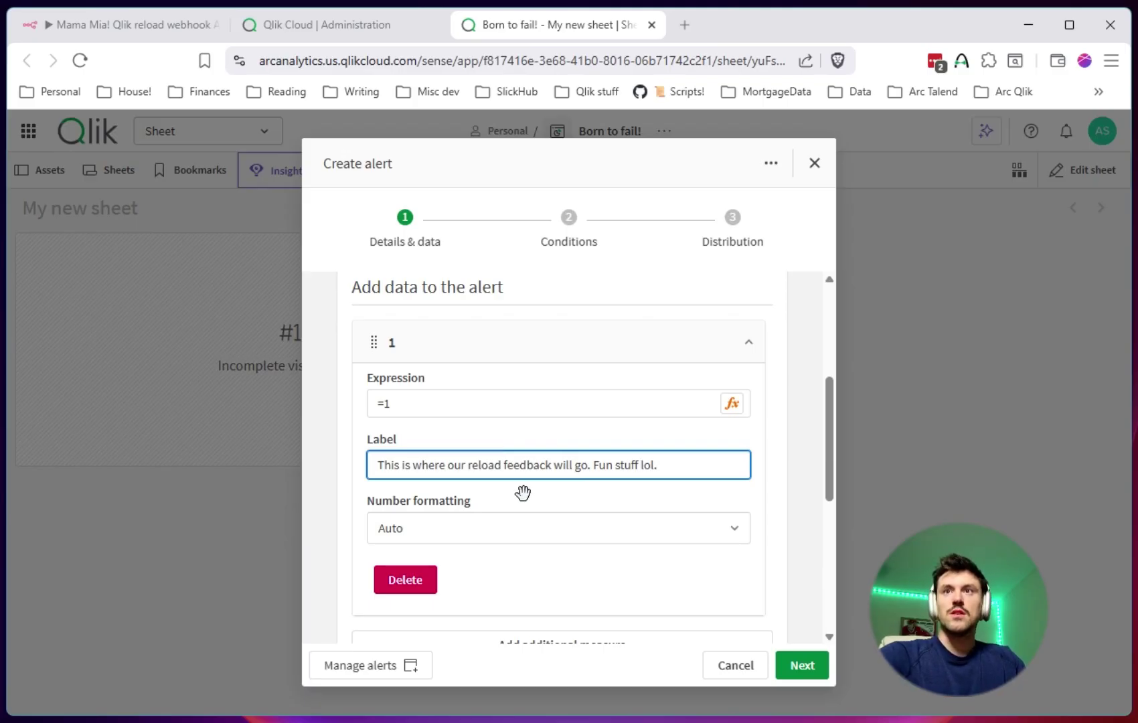
{"action": "left_click", "coordinate": [779, 428]}
Continue to the alert's conditions, accept Condition 1 as the feedback measure greater than 0, and check the alert preview.
{"action": "scroll", "coordinate": [778, 428], "scroll_direction": "down", "scroll_amount": 3}
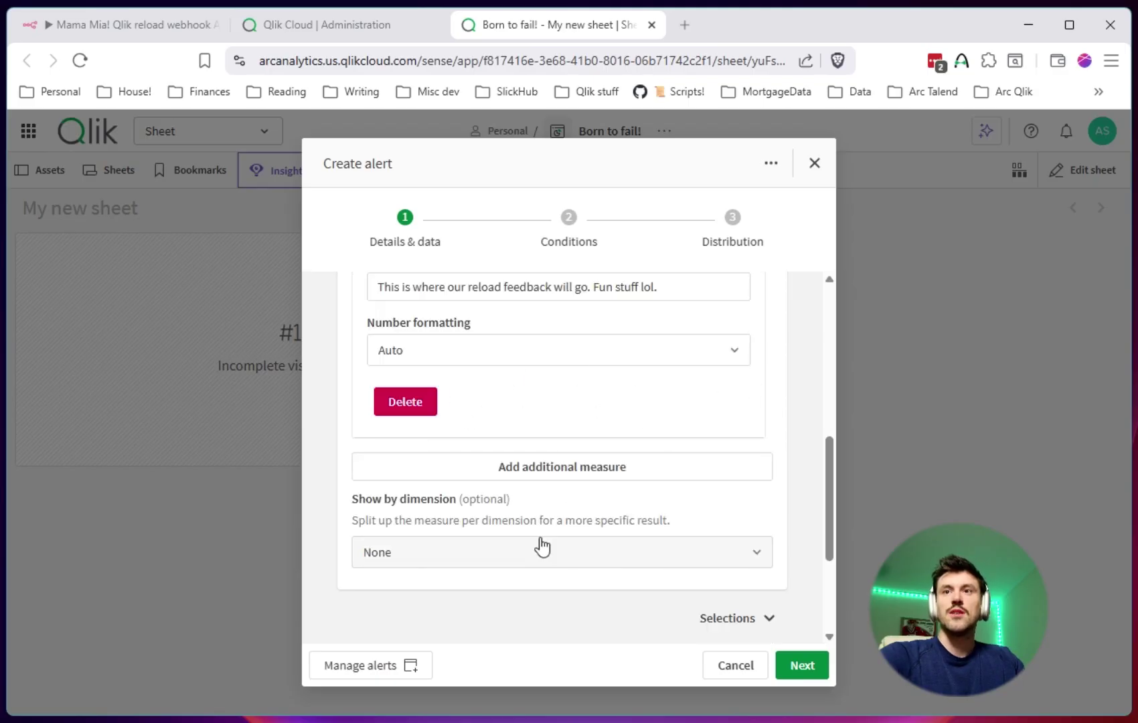
{"action": "left_click", "coordinate": [802, 666]}
{"action": "scroll", "coordinate": [536, 402], "scroll_direction": "up", "scroll_amount": 2}
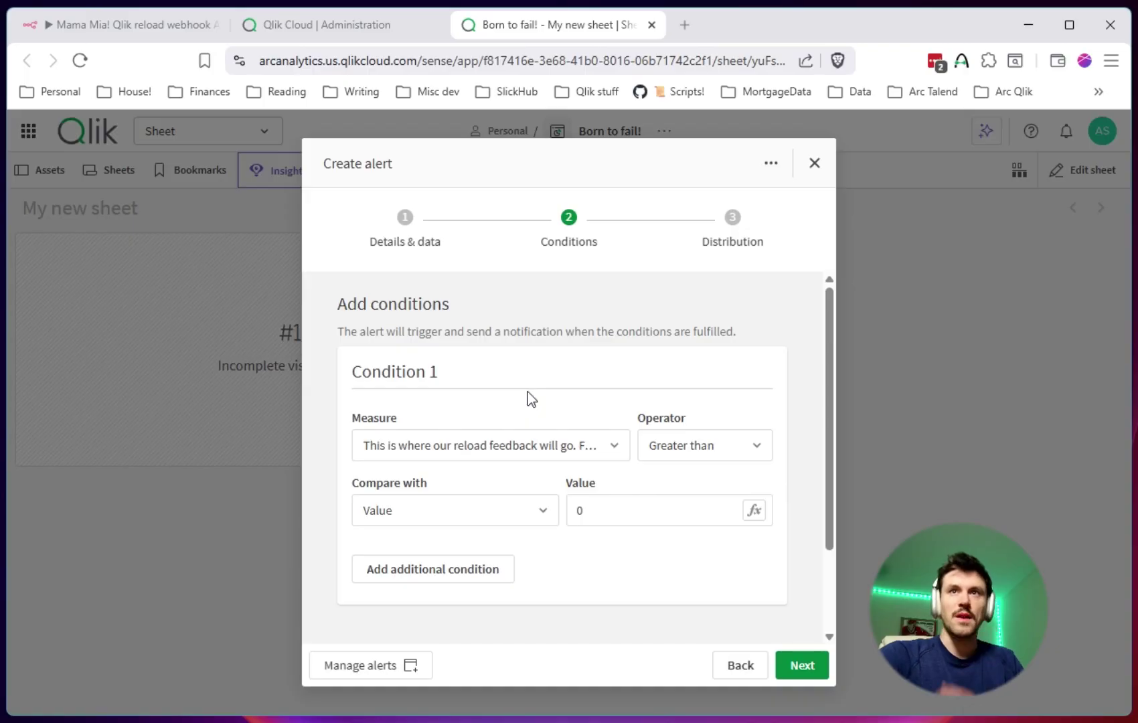
{"action": "scroll", "coordinate": [525, 401], "scroll_direction": "down", "scroll_amount": 2}
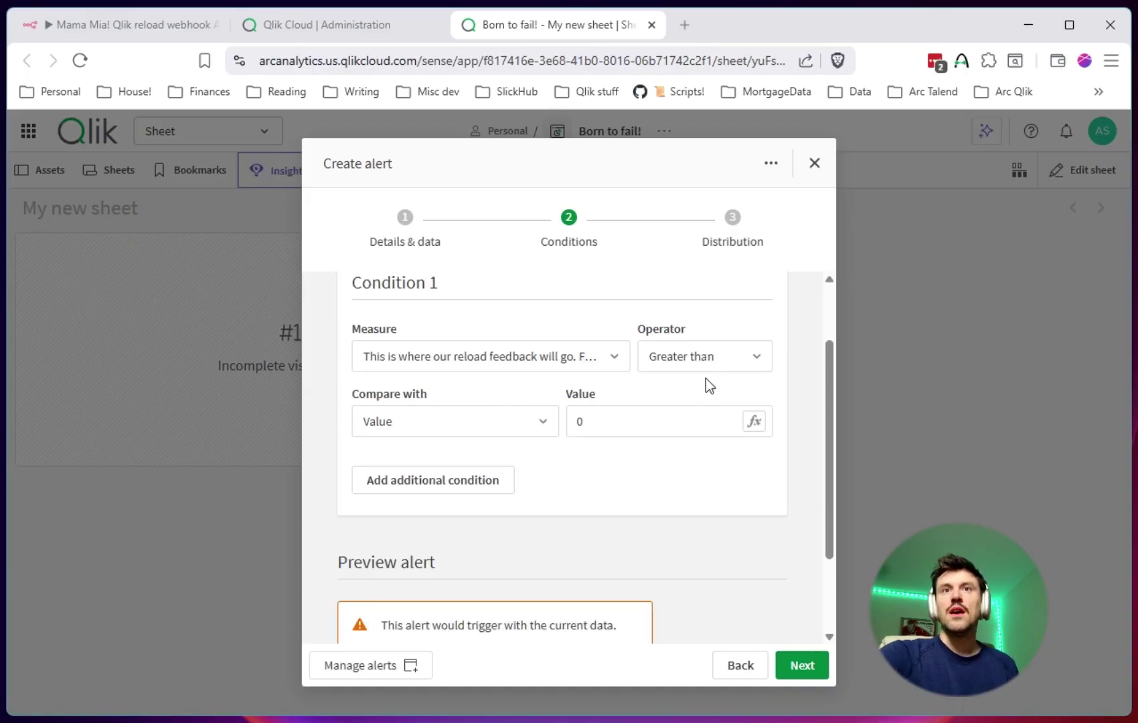
{"action": "left_click", "coordinate": [489, 361]}
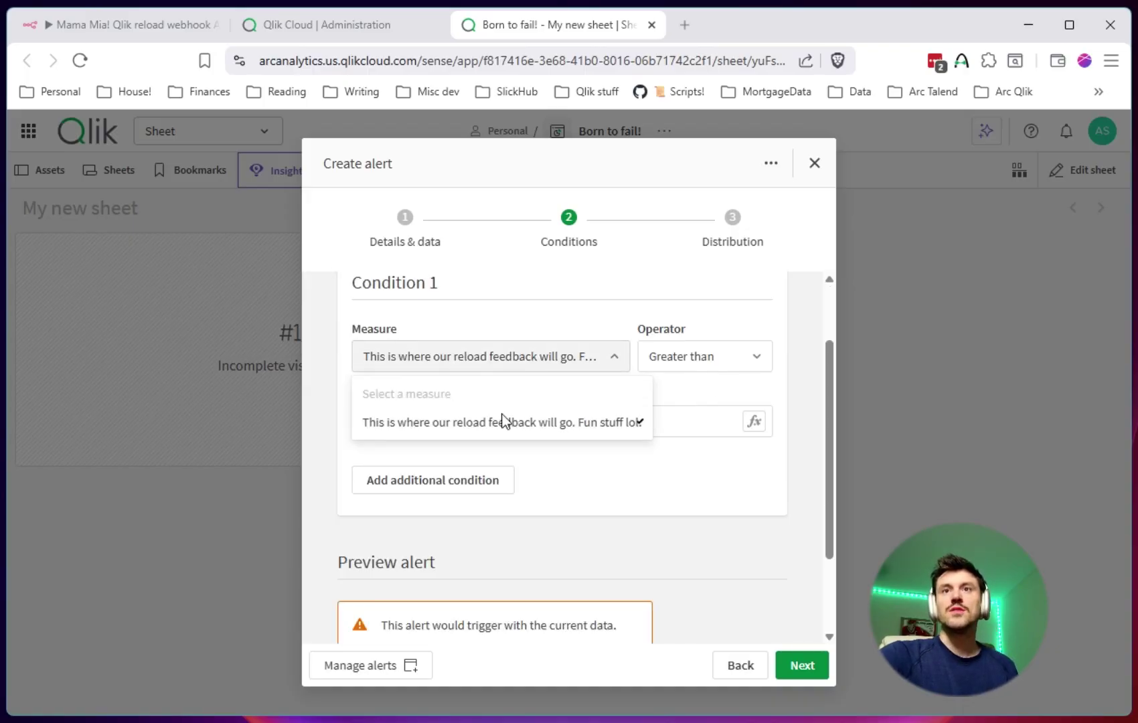
{"action": "left_click", "coordinate": [672, 482]}
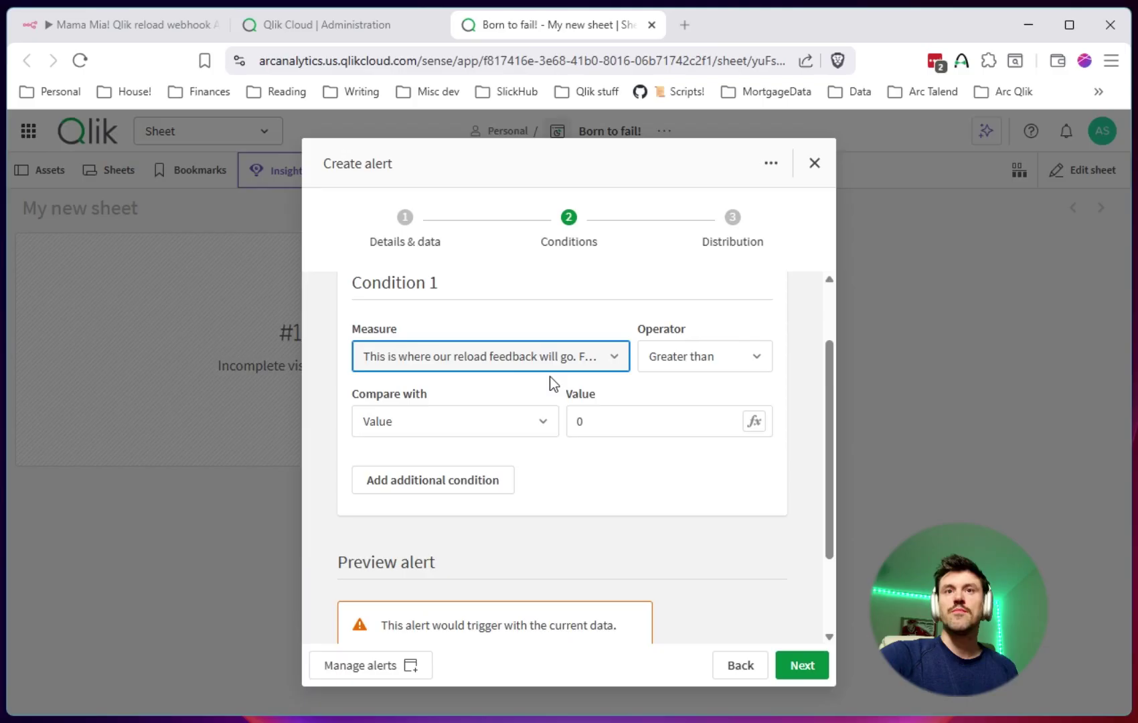
{"action": "left_click", "coordinate": [665, 387]}
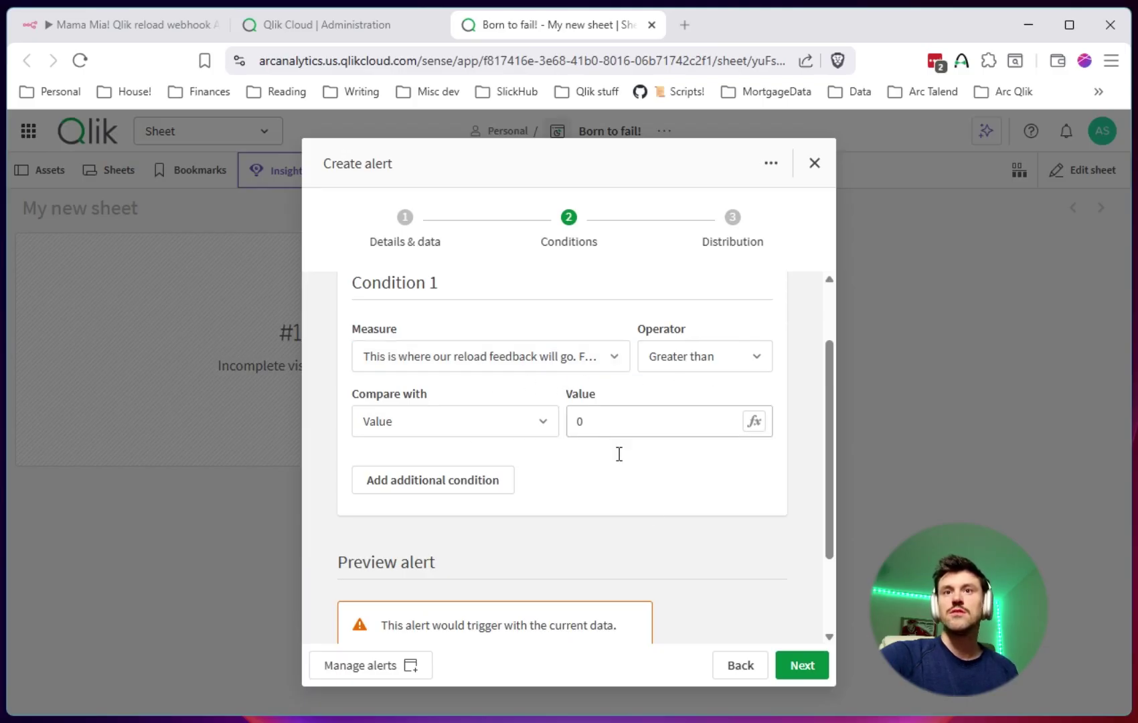
{"action": "scroll", "coordinate": [659, 503], "scroll_direction": "down", "scroll_amount": 2}
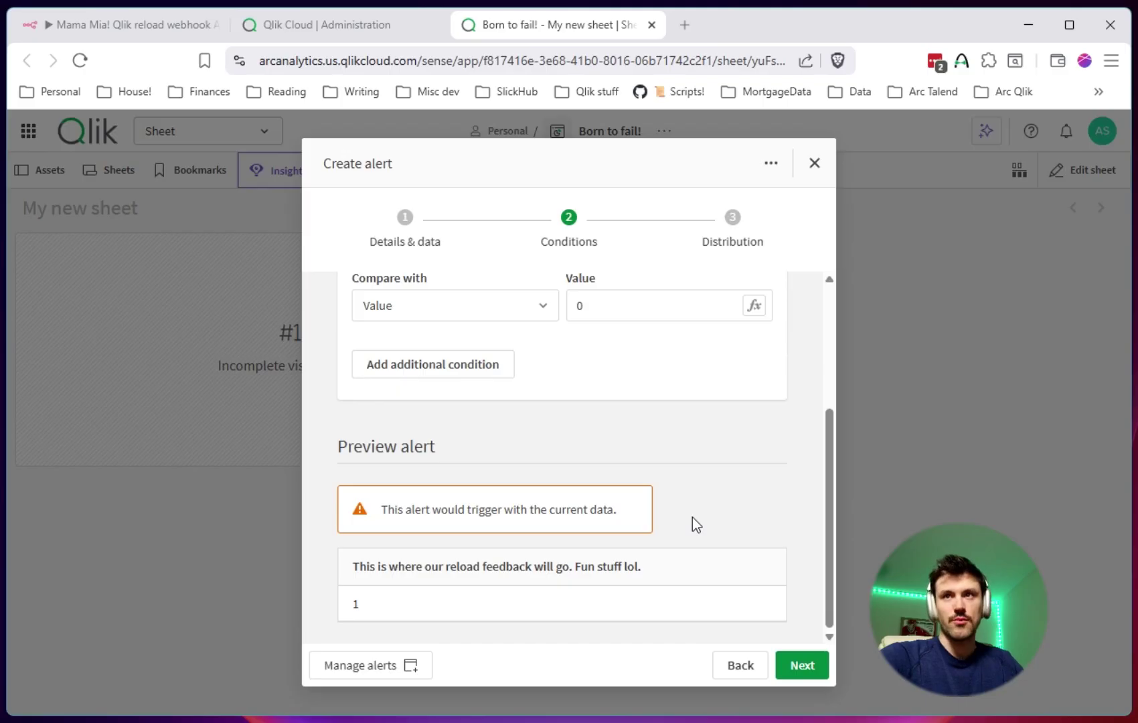
Continue to the distribution settings and create the alert, triggered when data changes, with snooze off and no sharing.
{"action": "left_click", "coordinate": [803, 666]}
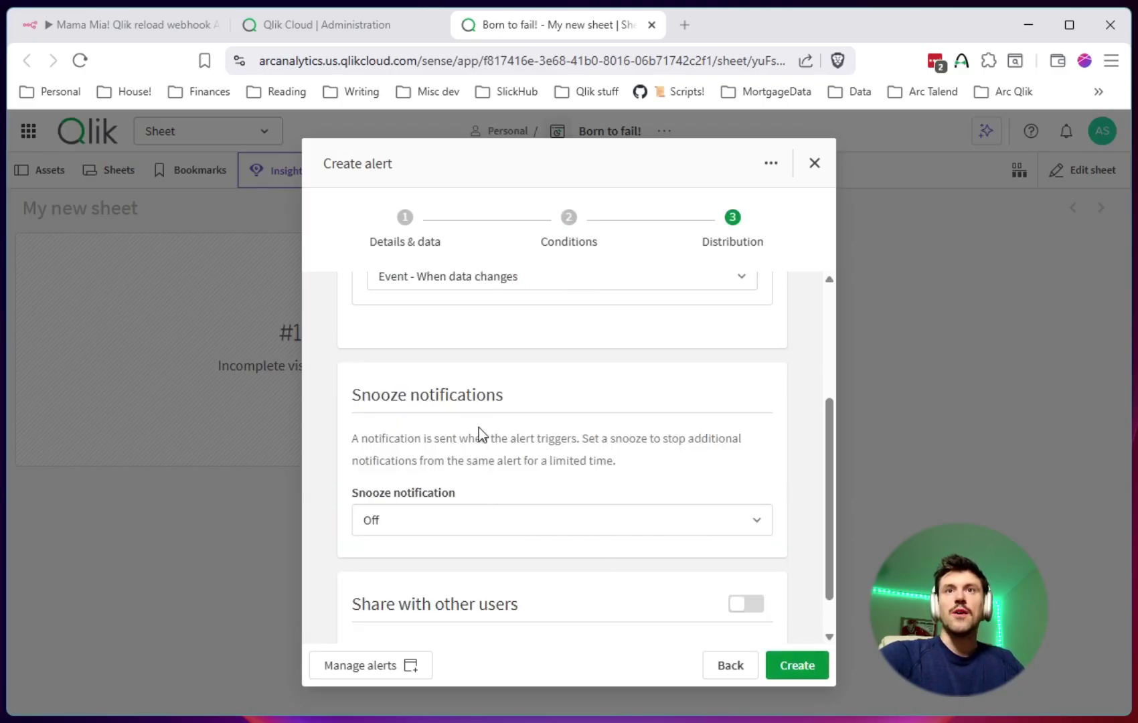
{"action": "scroll", "coordinate": [499, 386], "scroll_direction": "up", "scroll_amount": 3}
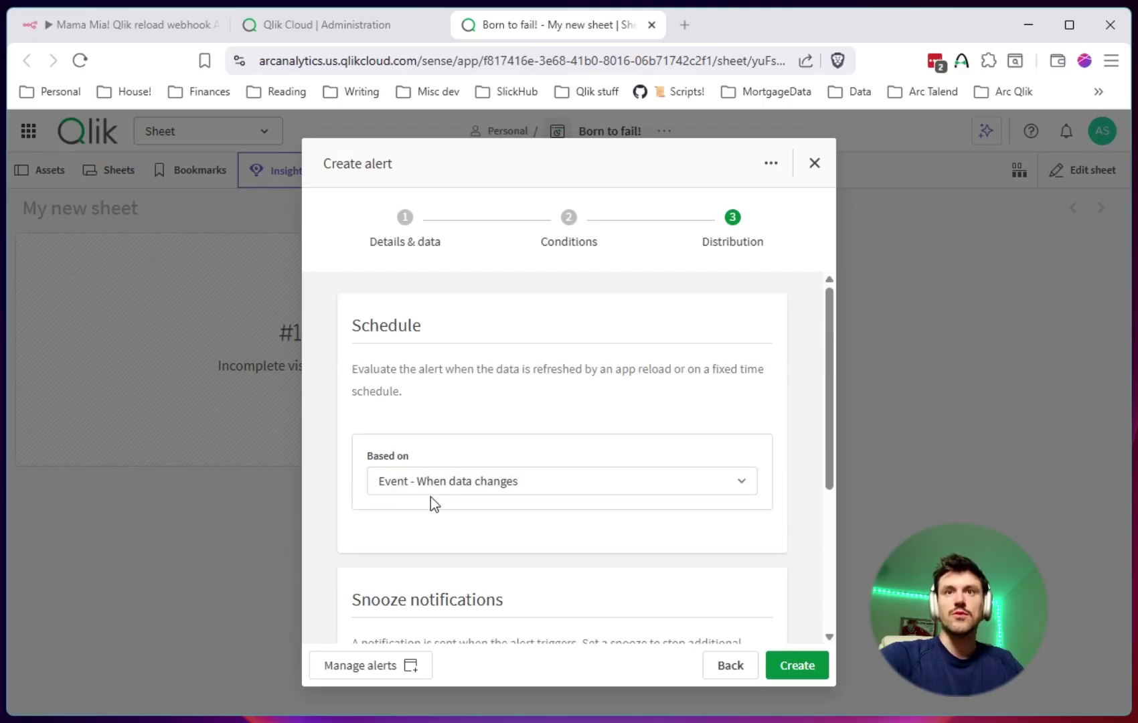
{"action": "scroll", "coordinate": [476, 499], "scroll_direction": "down", "scroll_amount": 4}
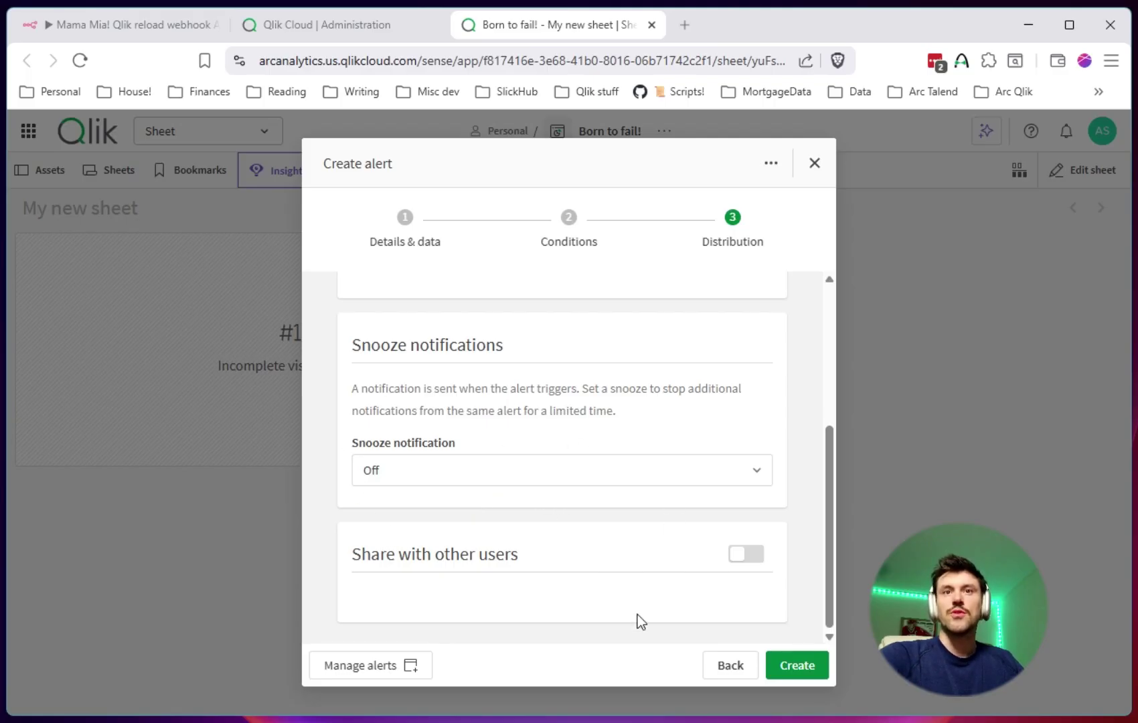
{"action": "left_click", "coordinate": [804, 666]}
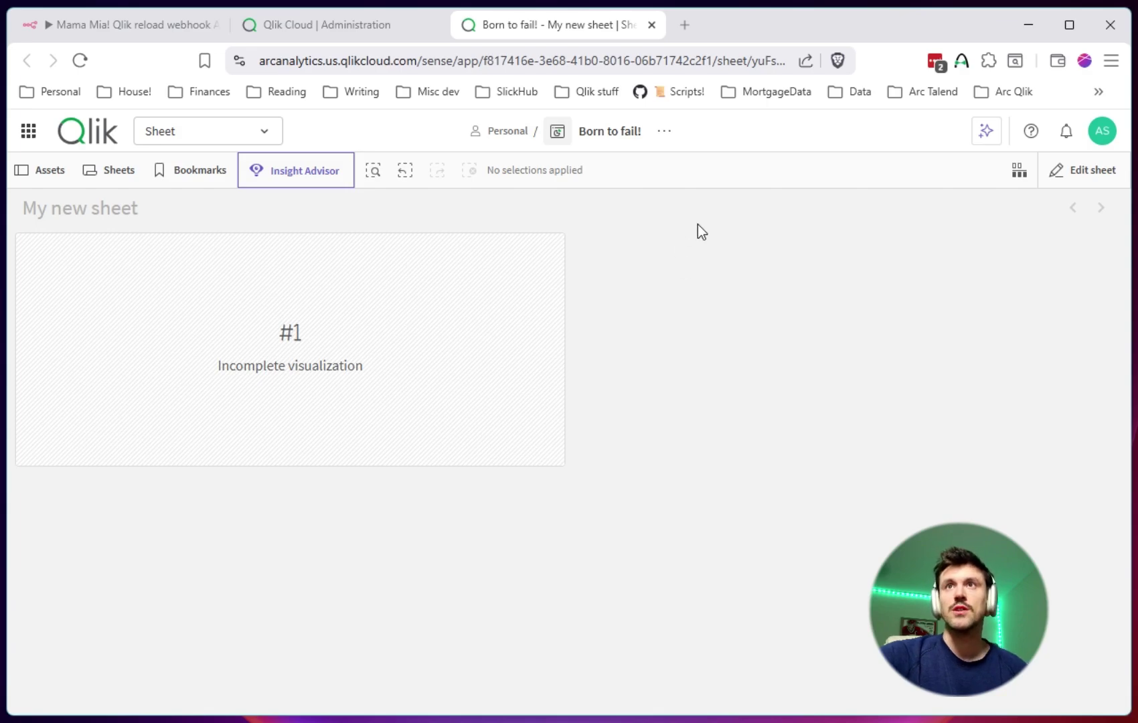
Reload the Born to fail! app from its details and close the details.
{"action": "left_click", "coordinate": [665, 134]}
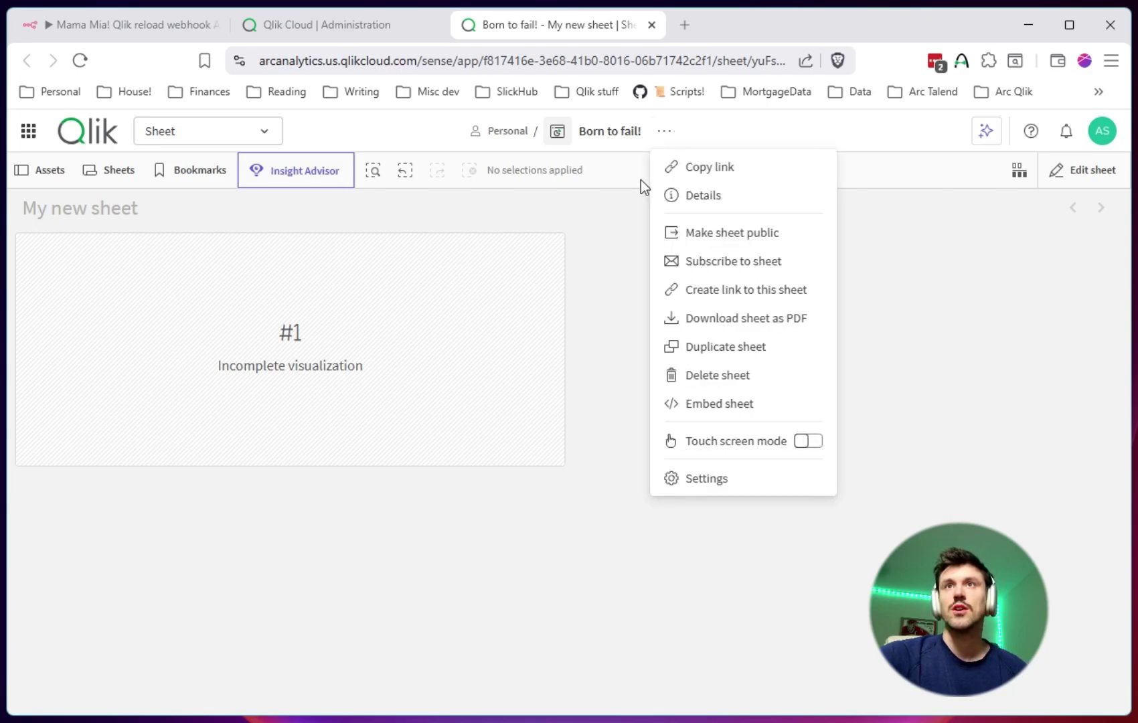
{"action": "left_click", "coordinate": [606, 131]}
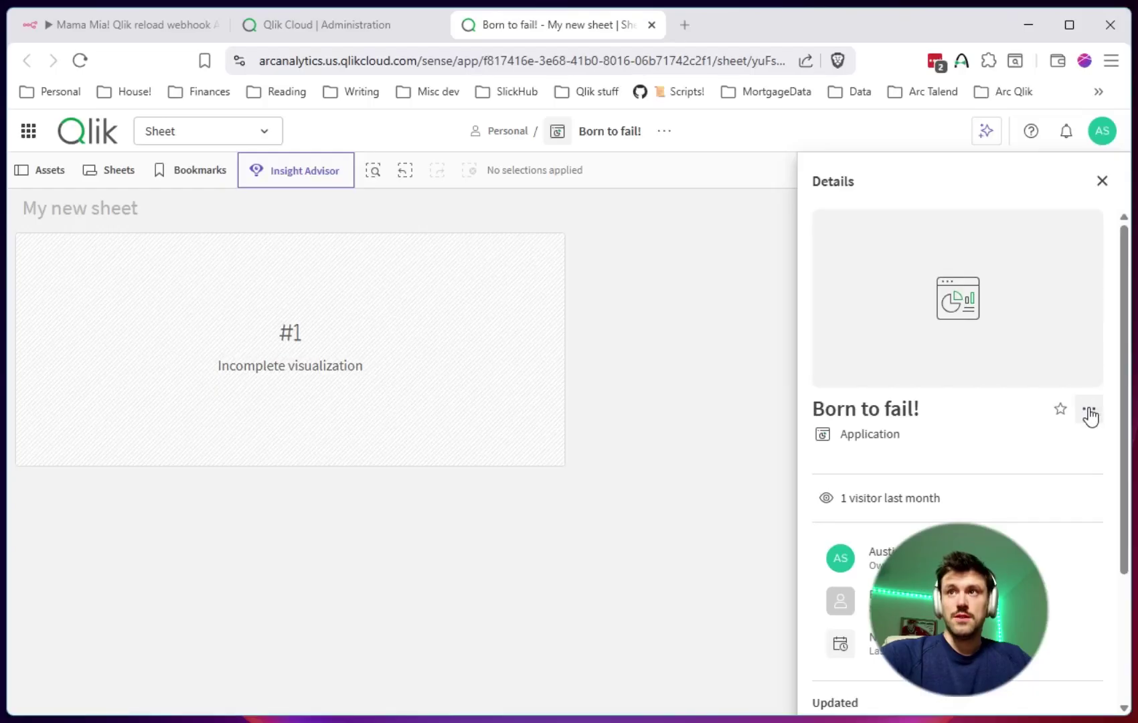
{"action": "left_click", "coordinate": [1087, 410]}
{"action": "left_click", "coordinate": [1035, 420]}
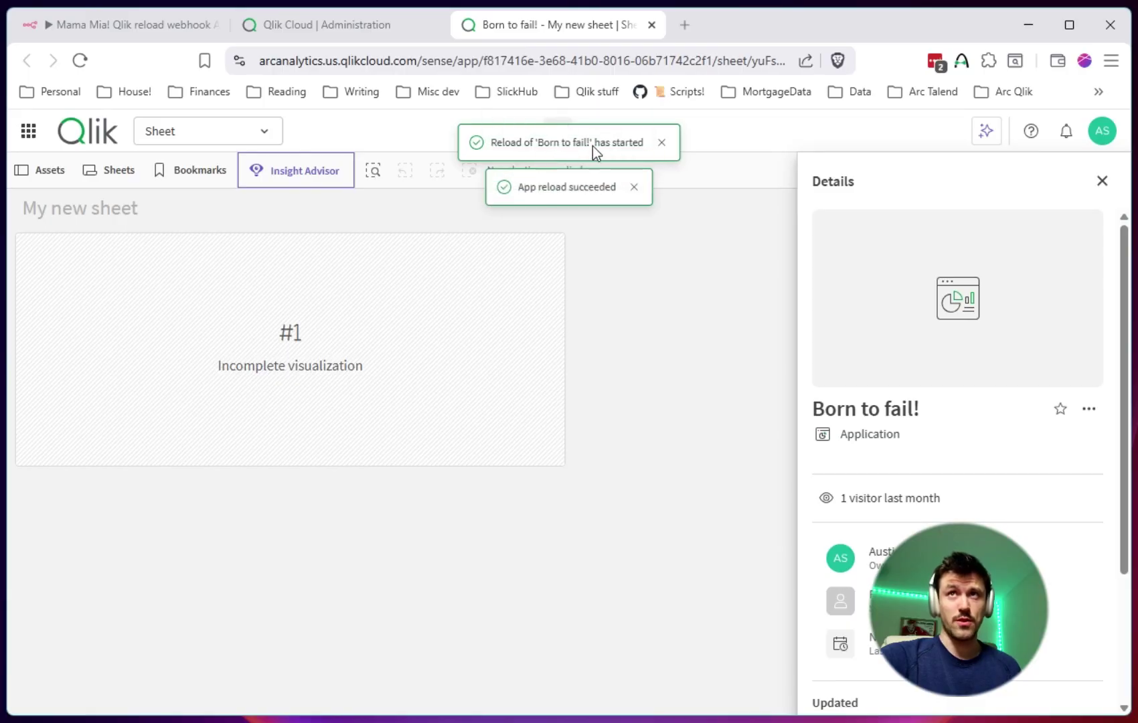
{"action": "left_click", "coordinate": [635, 142]}
{"action": "left_click", "coordinate": [1102, 180]}
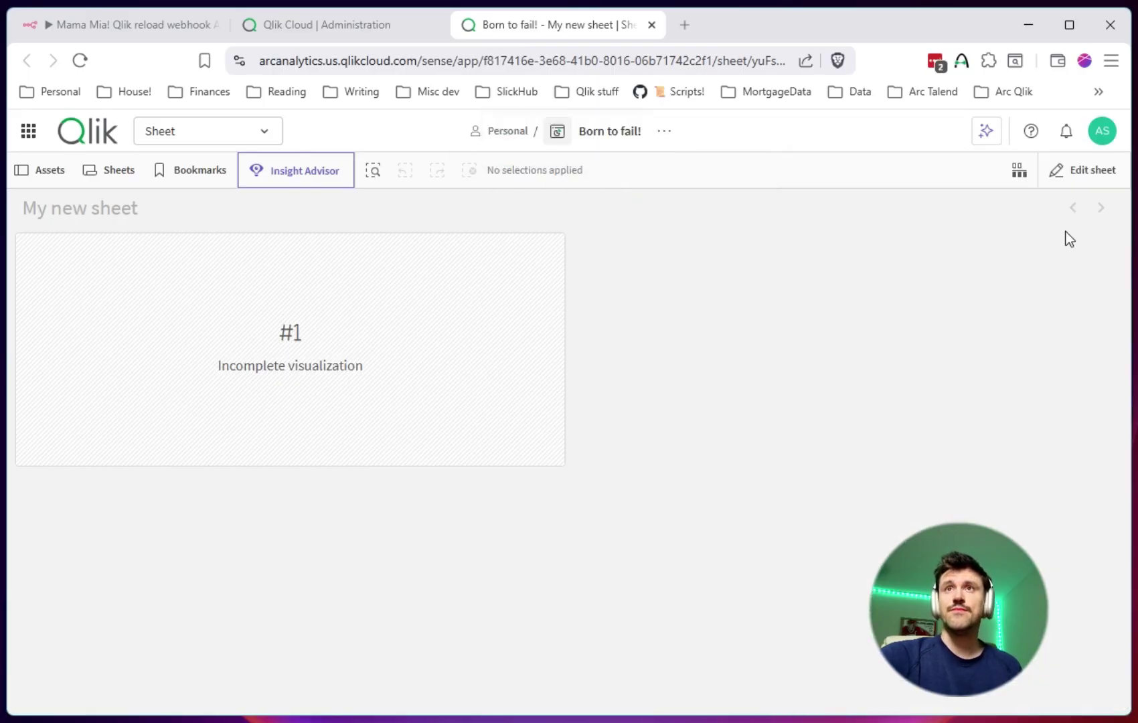
Check the notifications for the triggered alert and remove its notification from the list.
{"action": "left_click", "coordinate": [1066, 134]}
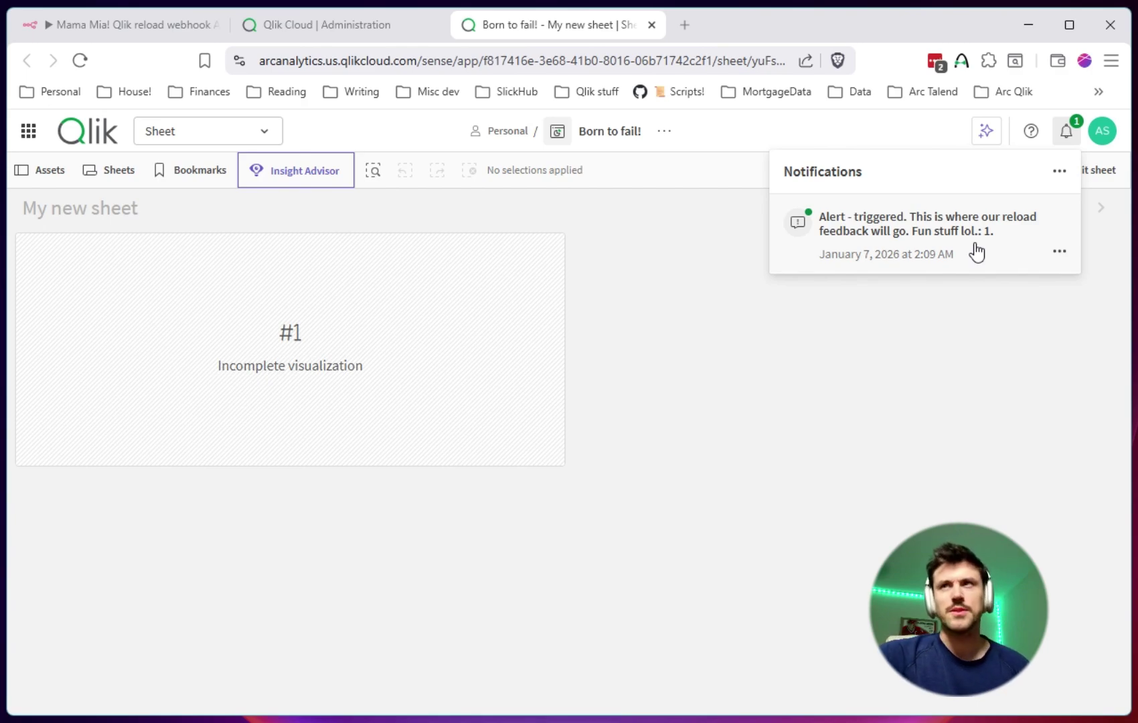
{"action": "left_click", "coordinate": [1059, 252]}
{"action": "left_click", "coordinate": [1039, 325]}
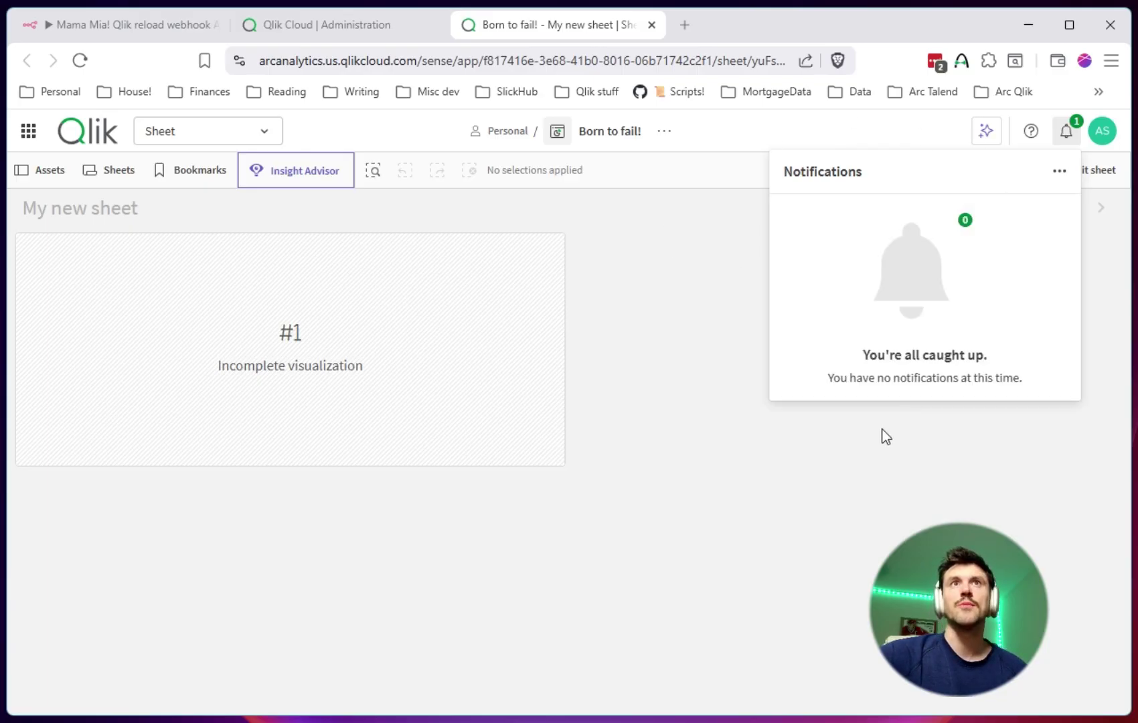
{"action": "left_click", "coordinate": [665, 300]}
Switch to the n8n workflow and review the method, URL endpoint and body settings of the Qlik API - New condition node.
{"action": "left_click", "coordinate": [134, 25]}
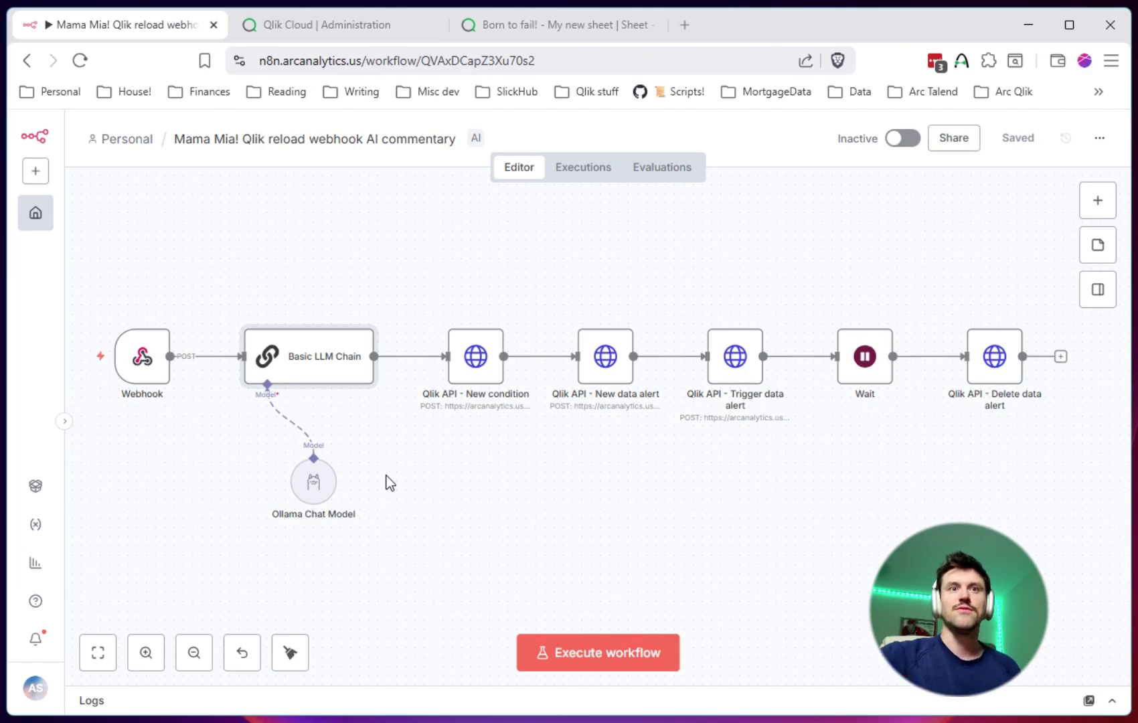
{"action": "double_click", "coordinate": [484, 363]}
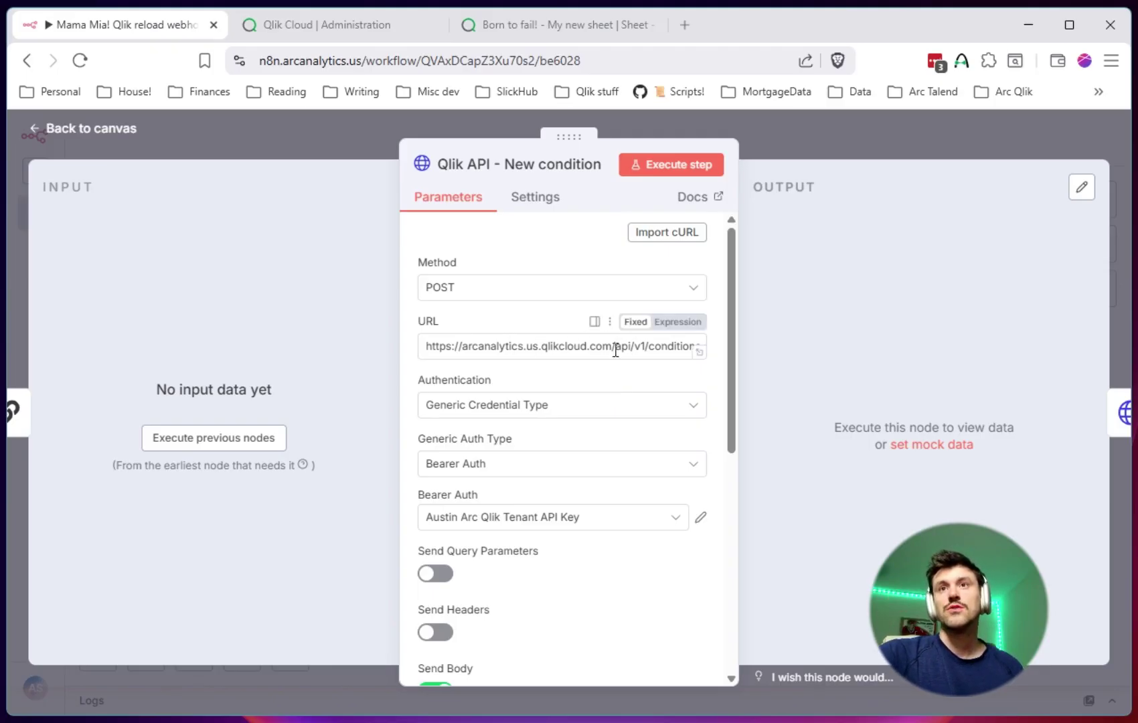
{"action": "left_click_drag", "start_coordinate": [635, 347], "coordinate": [768, 356]}
{"action": "double_click", "coordinate": [672, 355]}
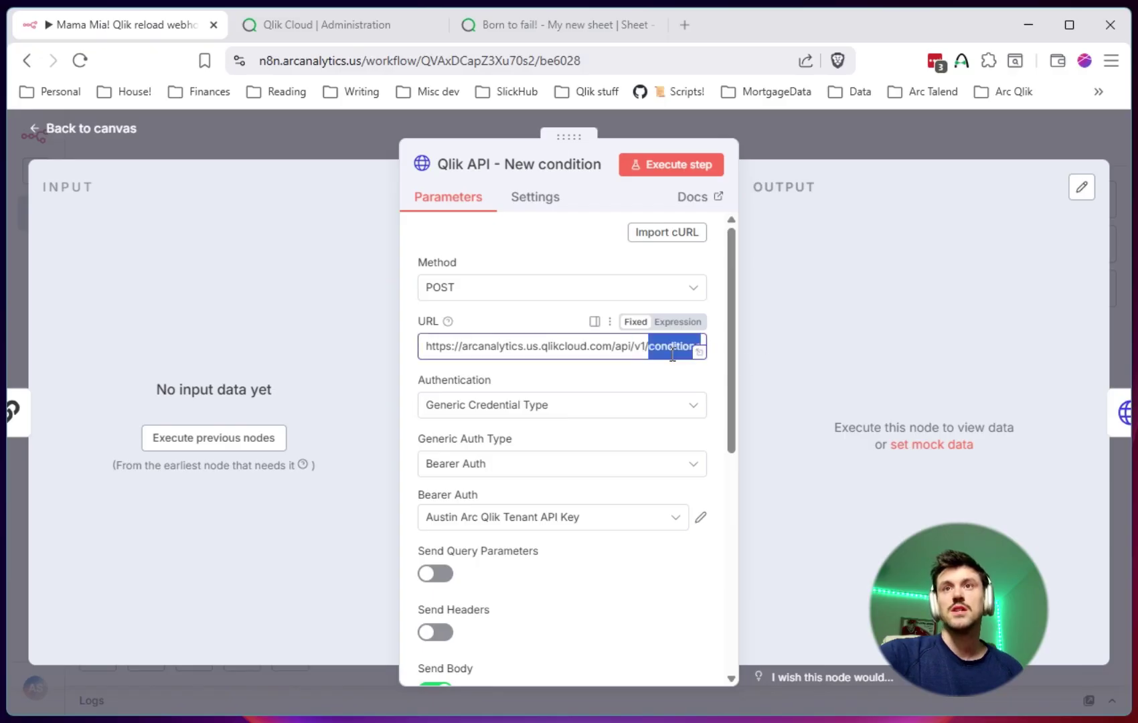
{"action": "left_click", "coordinate": [605, 375]}
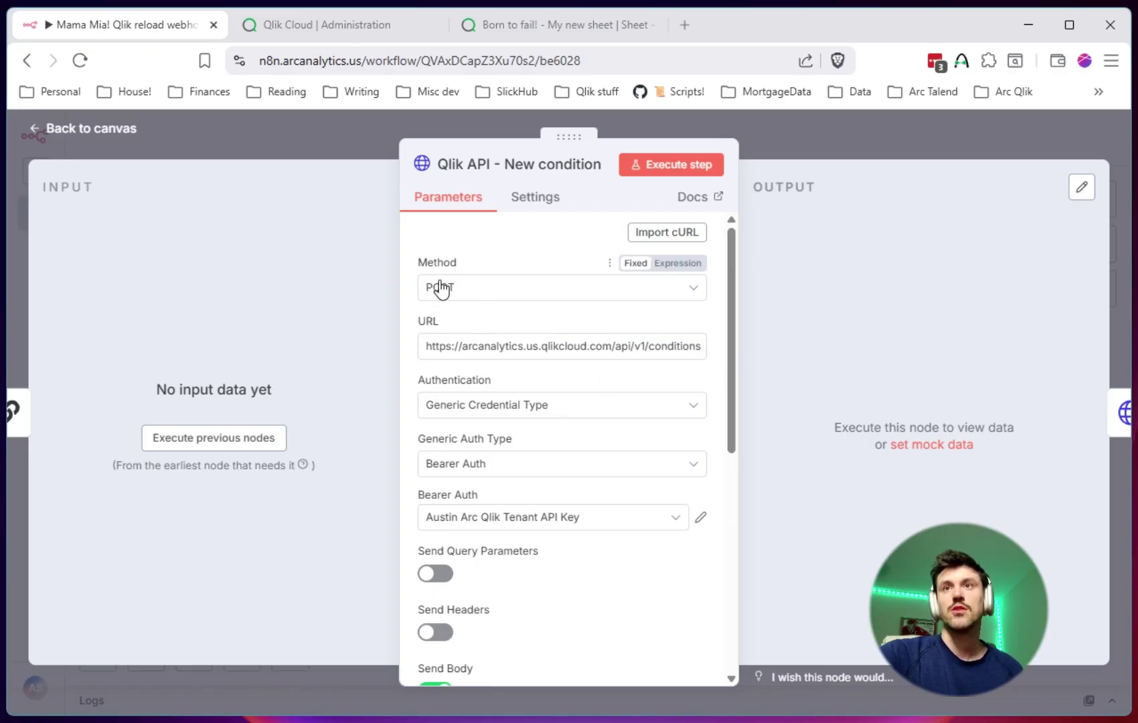
{"action": "left_click_drag", "start_coordinate": [736, 318], "coordinate": [732, 454]}
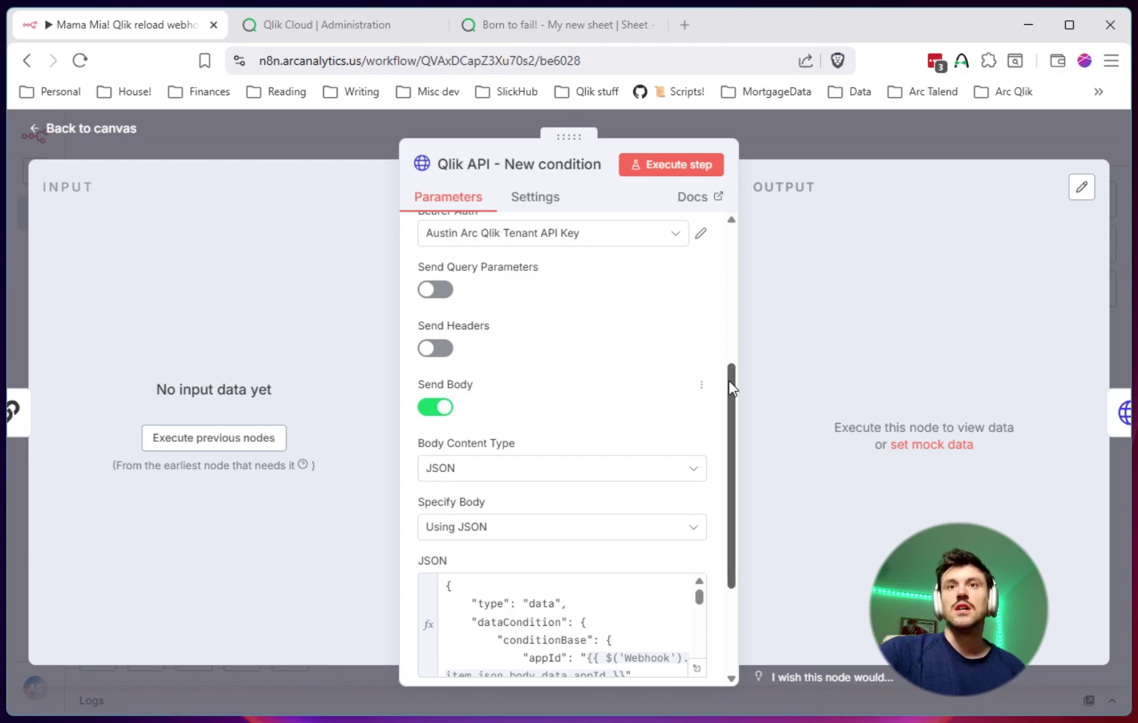
{"action": "left_click_drag", "start_coordinate": [729, 381], "coordinate": [735, 441]}
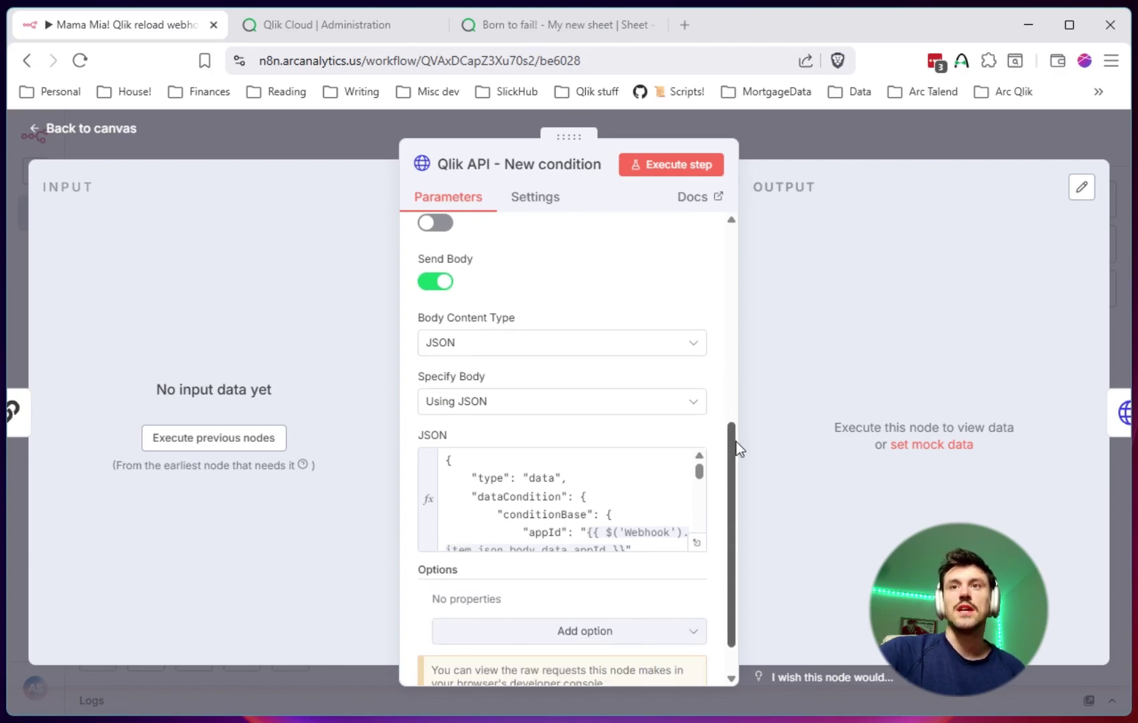
Examine the New condition node's full JSON body expression, from the app ID to the measure label, and return to the canvas.
{"action": "left_click", "coordinate": [697, 543]}
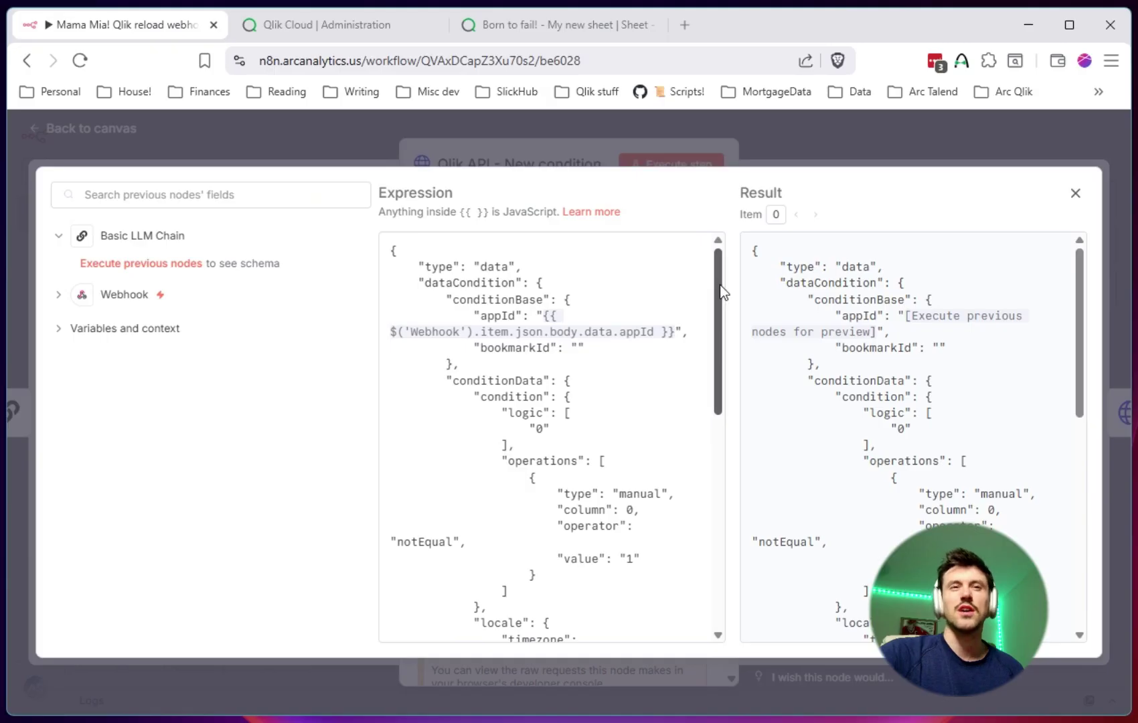
{"action": "scroll", "coordinate": [713, 297], "scroll_direction": "down", "scroll_amount": 1}
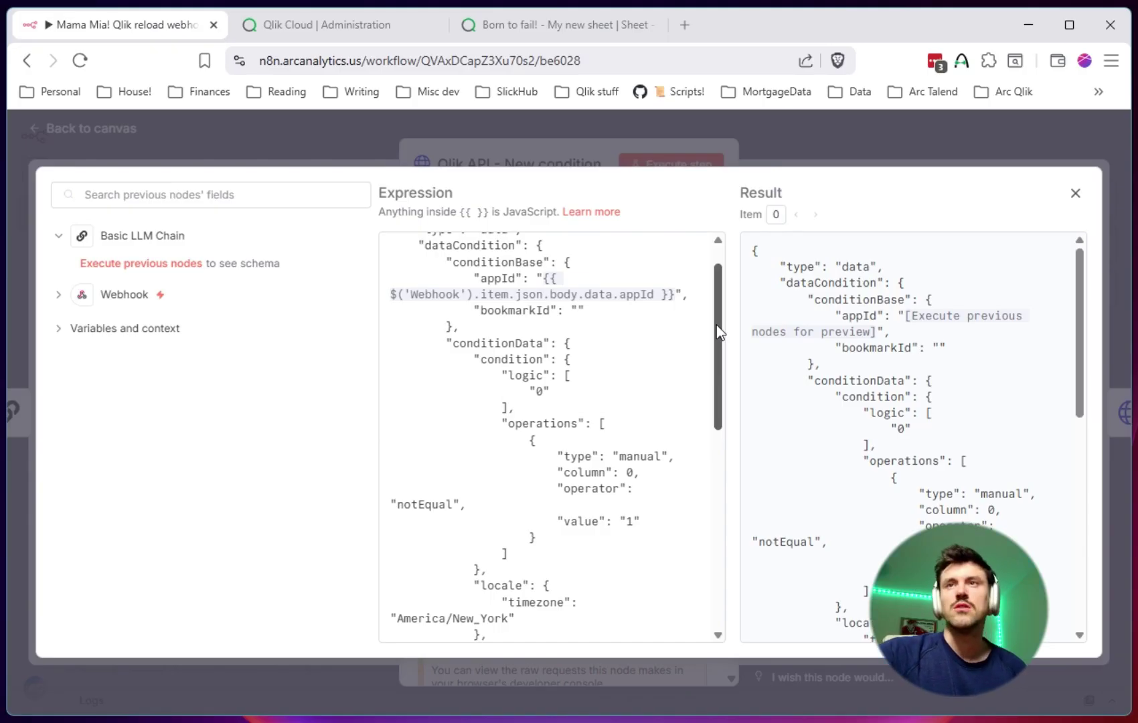
{"action": "mouse_move", "coordinate": [716, 325]}
{"action": "left_mouse_down"}
{"action": "mouse_move", "coordinate": [717, 335]}
{"action": "mouse_move", "coordinate": [716, 309]}
{"action": "left_mouse_up"}
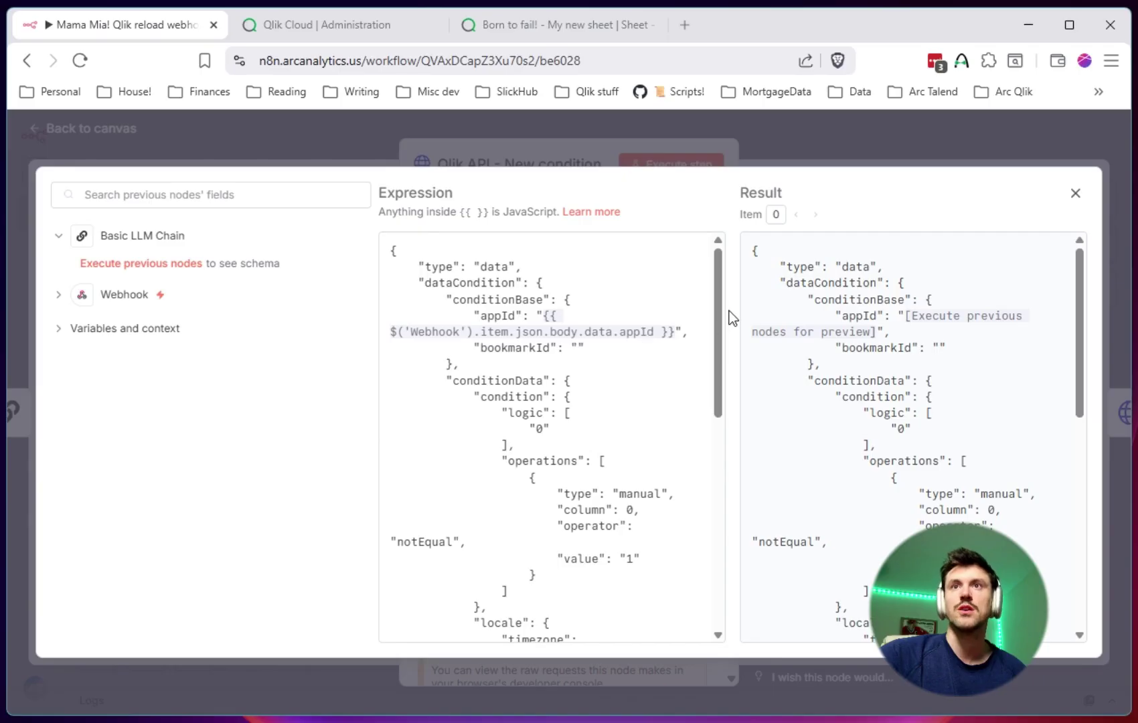
{"action": "left_click_drag", "start_coordinate": [717, 303], "coordinate": [745, 516]}
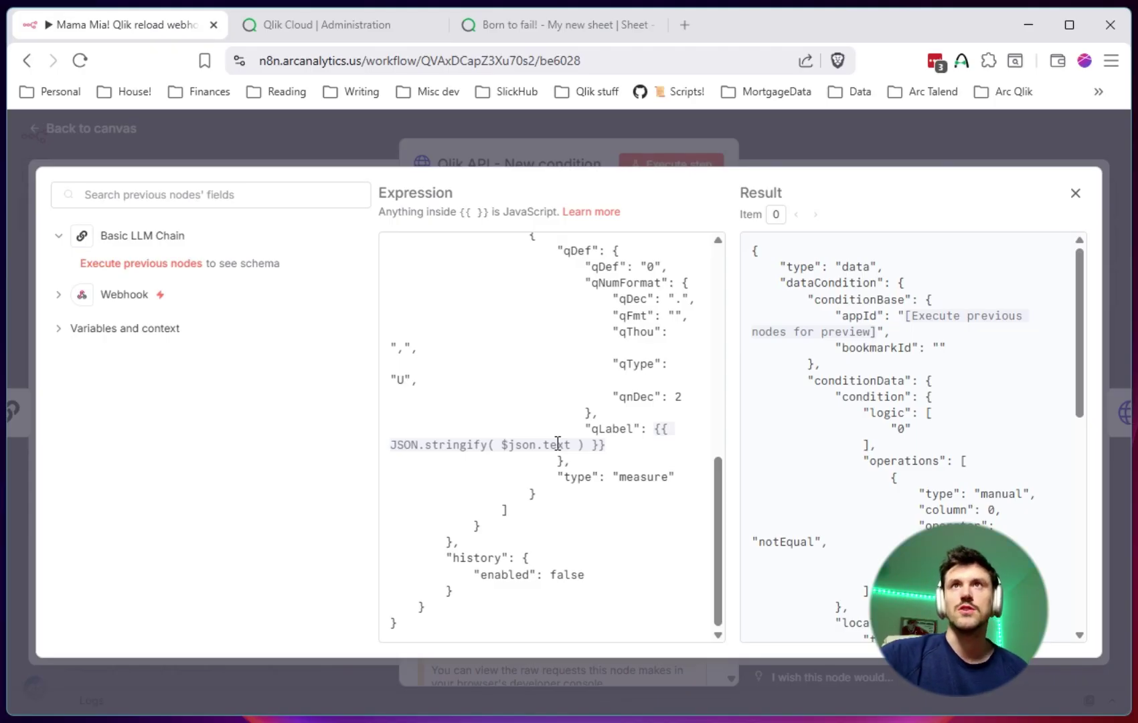
{"action": "left_click", "coordinate": [950, 124]}
{"action": "left_click", "coordinate": [852, 130]}
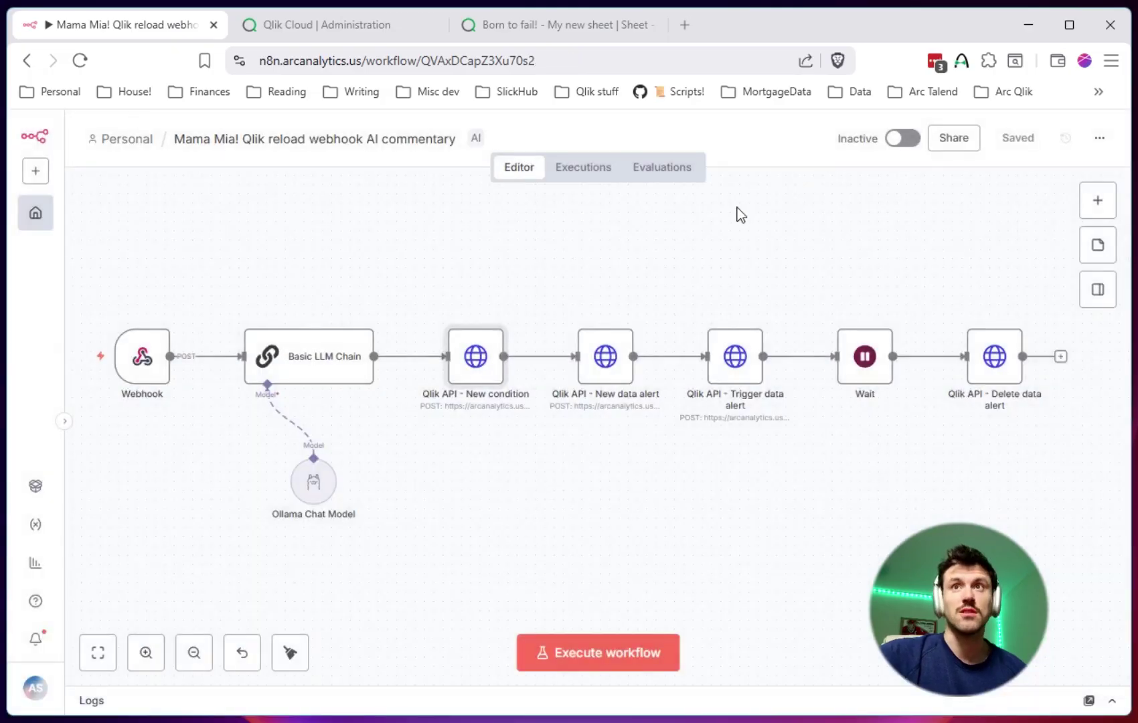
Review the Qlik API - New data alert node's URL endpoint and full JSON body expression, and return to the canvas.
{"action": "double_click", "coordinate": [615, 367]}
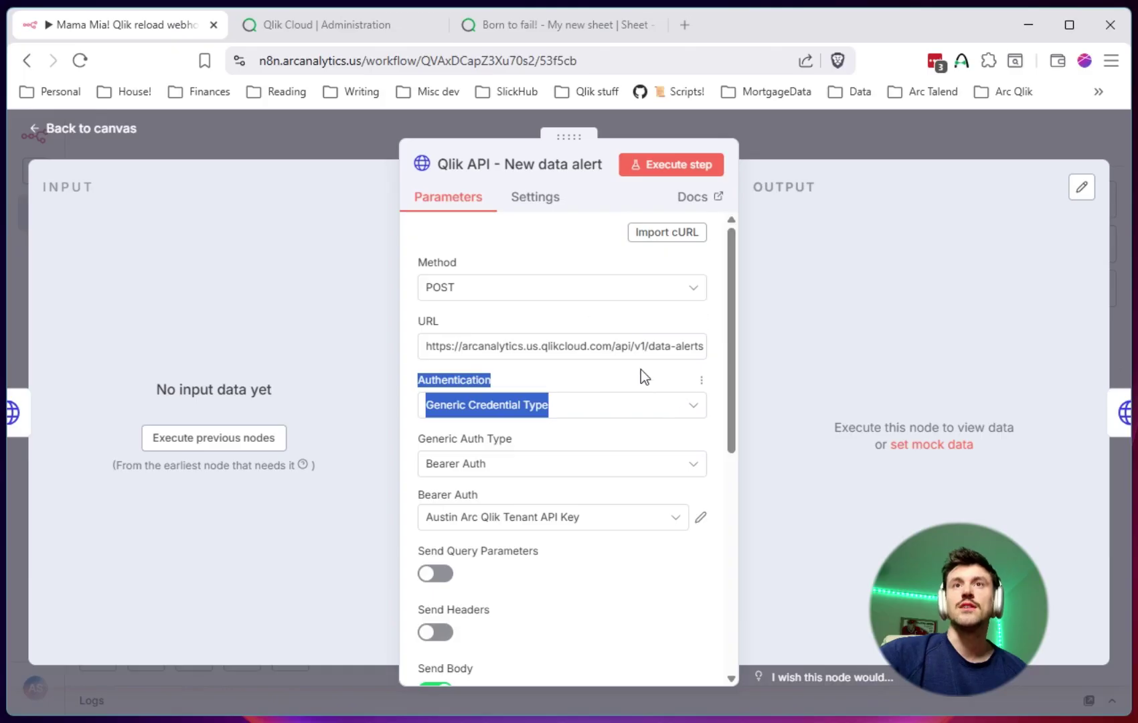
{"action": "left_click", "coordinate": [458, 321]}
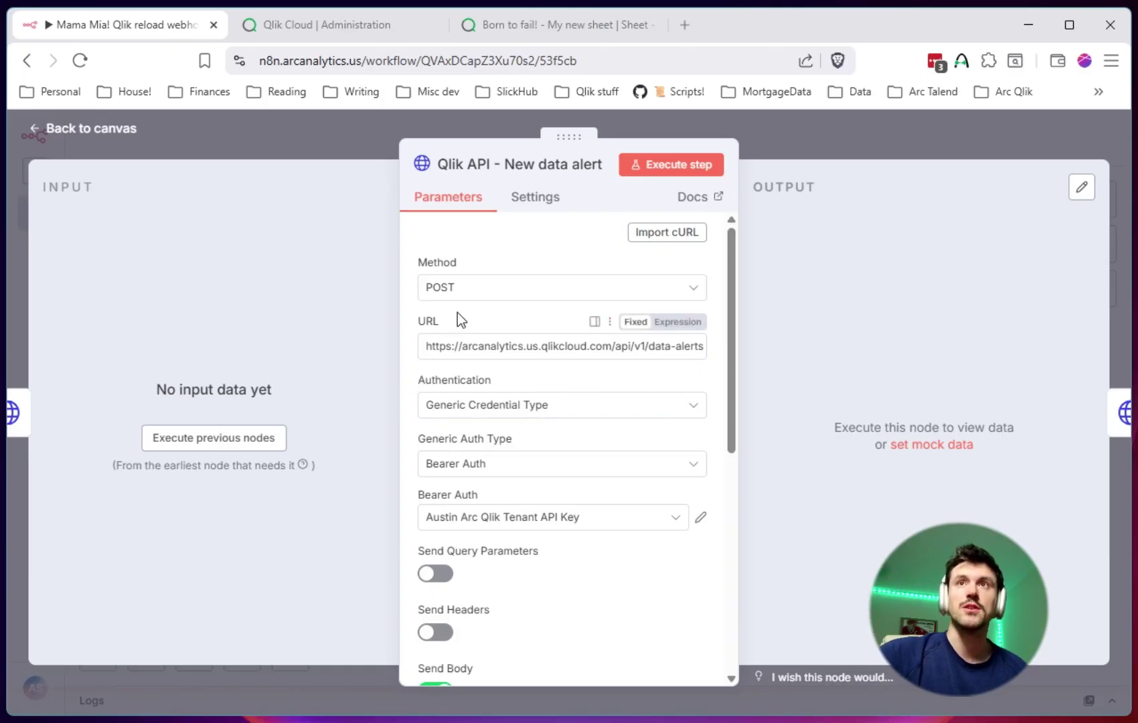
{"action": "left_click_drag", "start_coordinate": [645, 346], "coordinate": [661, 349]}
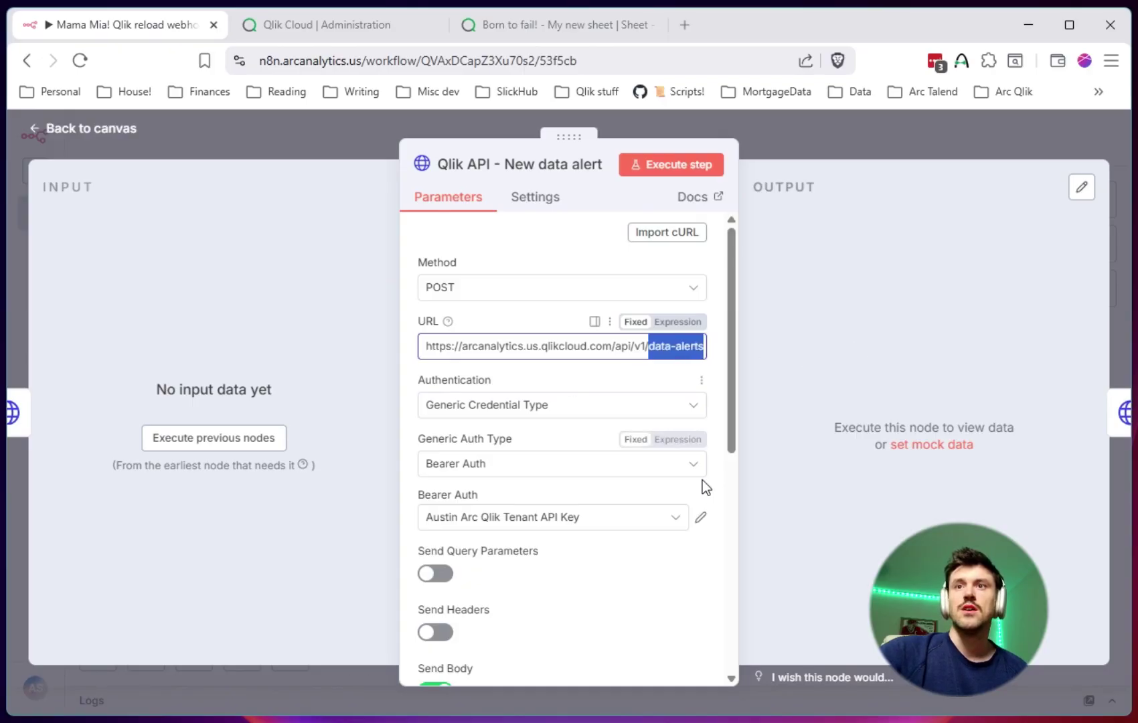
{"action": "scroll", "coordinate": [703, 482], "scroll_direction": "down", "scroll_amount": 5}
{"action": "left_click", "coordinate": [697, 594]}
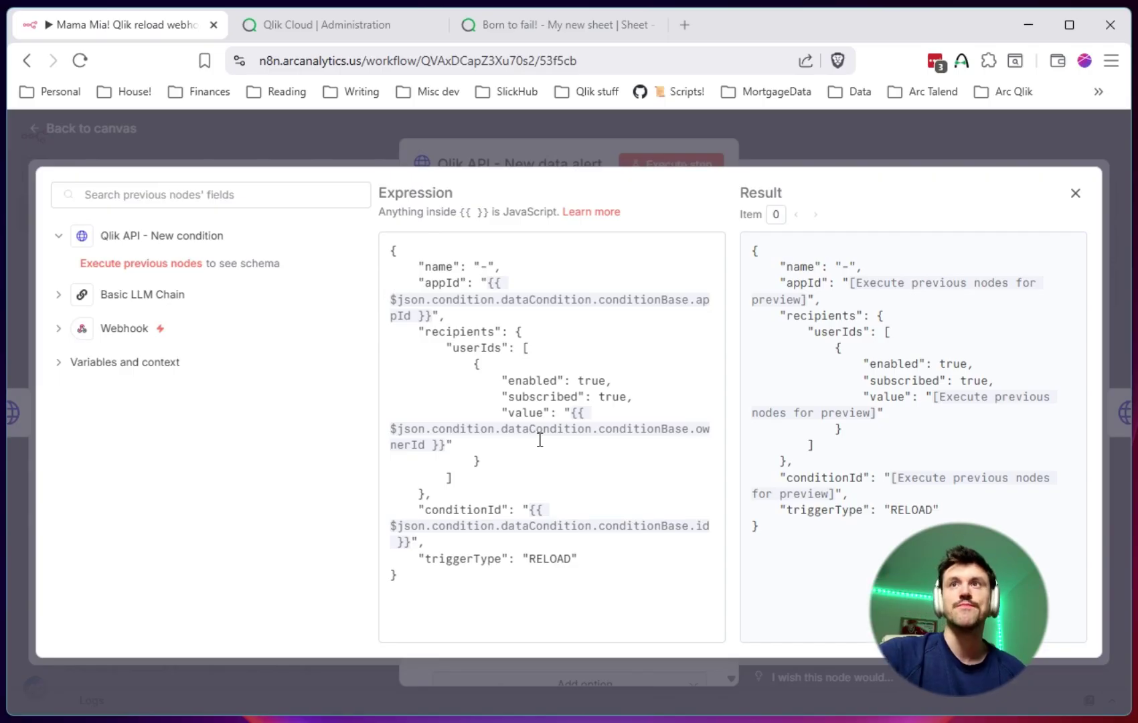
{"action": "left_click", "coordinate": [895, 138]}
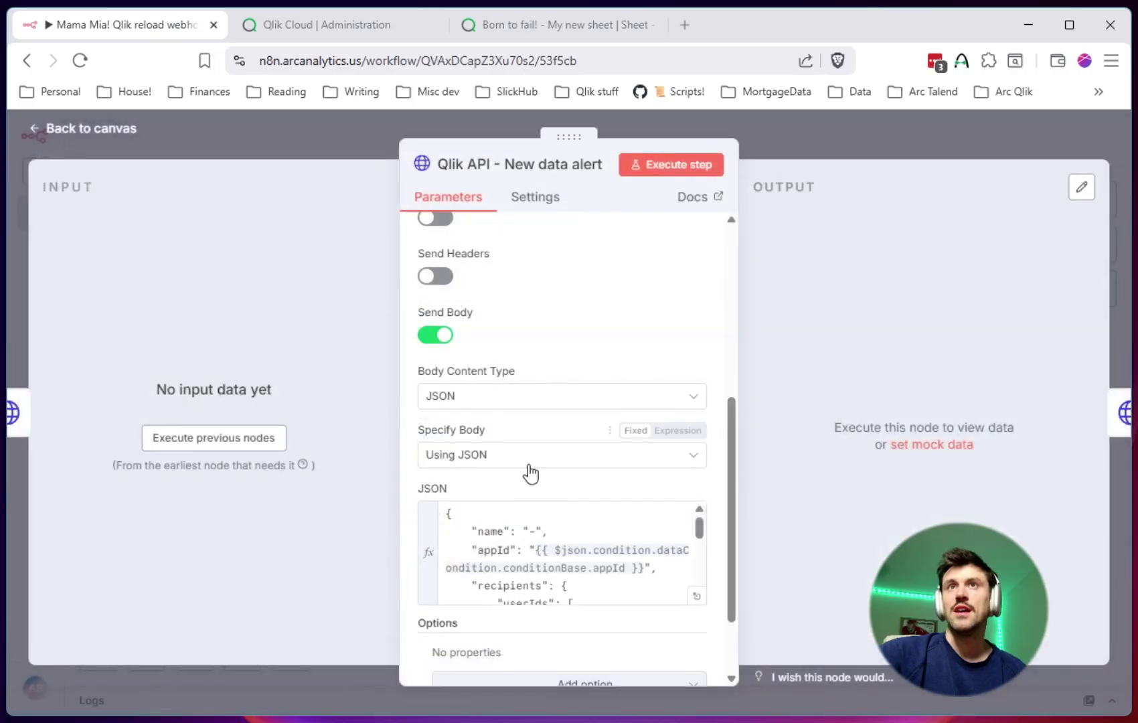
{"action": "left_click", "coordinate": [863, 143]}
Review the Qlik API - Trigger data alert node's URL endpoint and JSON body, and return to the canvas.
{"action": "double_click", "coordinate": [740, 356]}
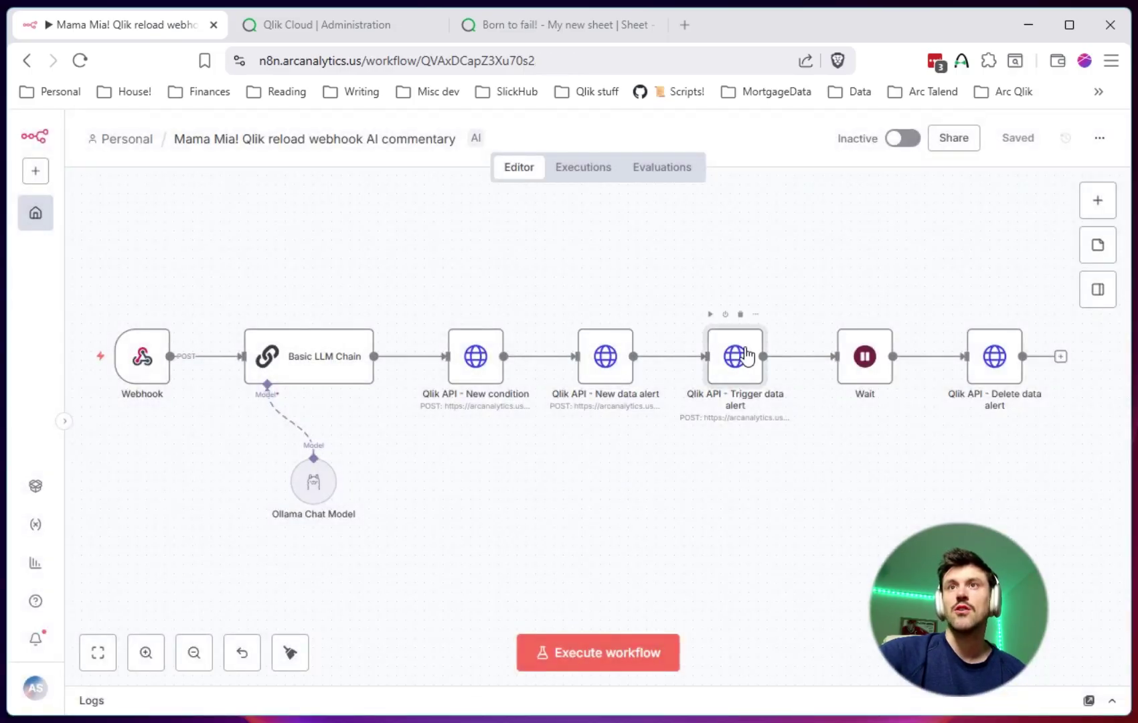
{"action": "left_click_drag", "start_coordinate": [610, 344], "coordinate": [780, 357]}
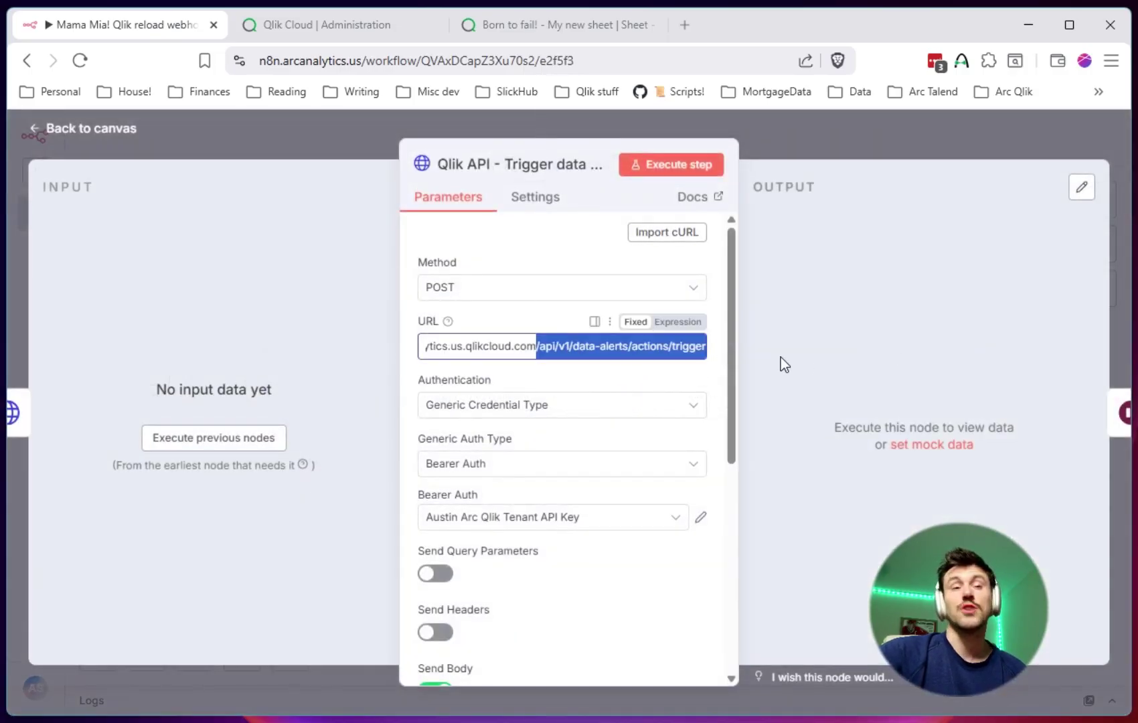
{"action": "left_click", "coordinate": [630, 347]}
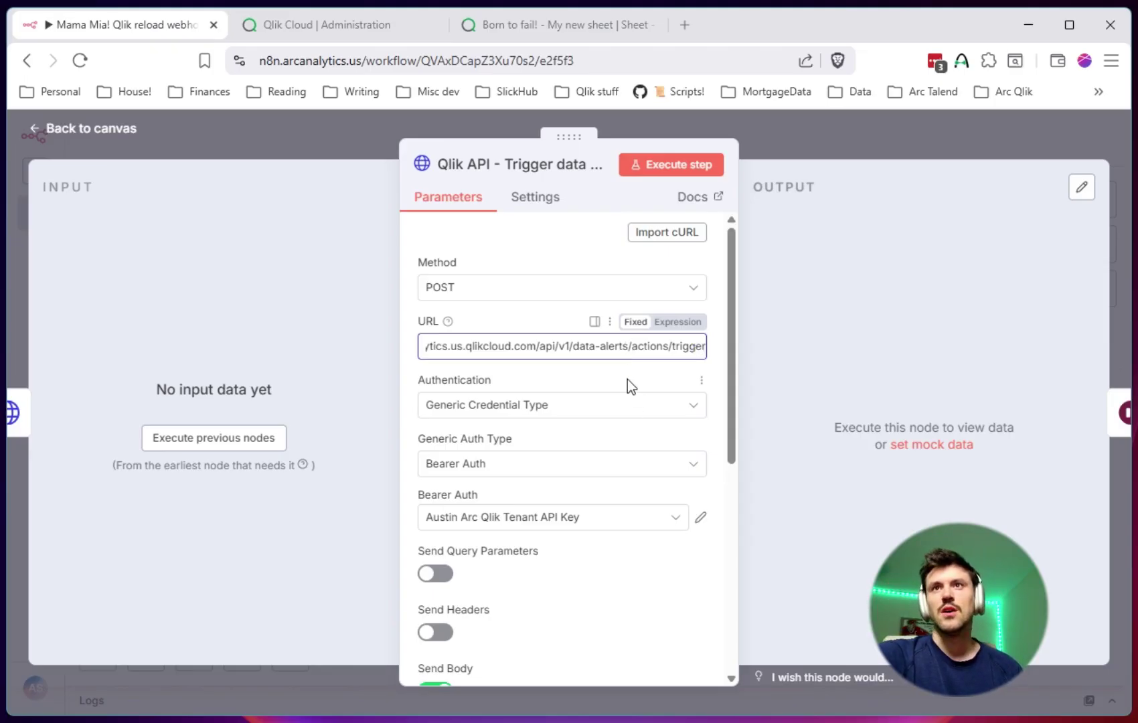
{"action": "left_click", "coordinate": [622, 371]}
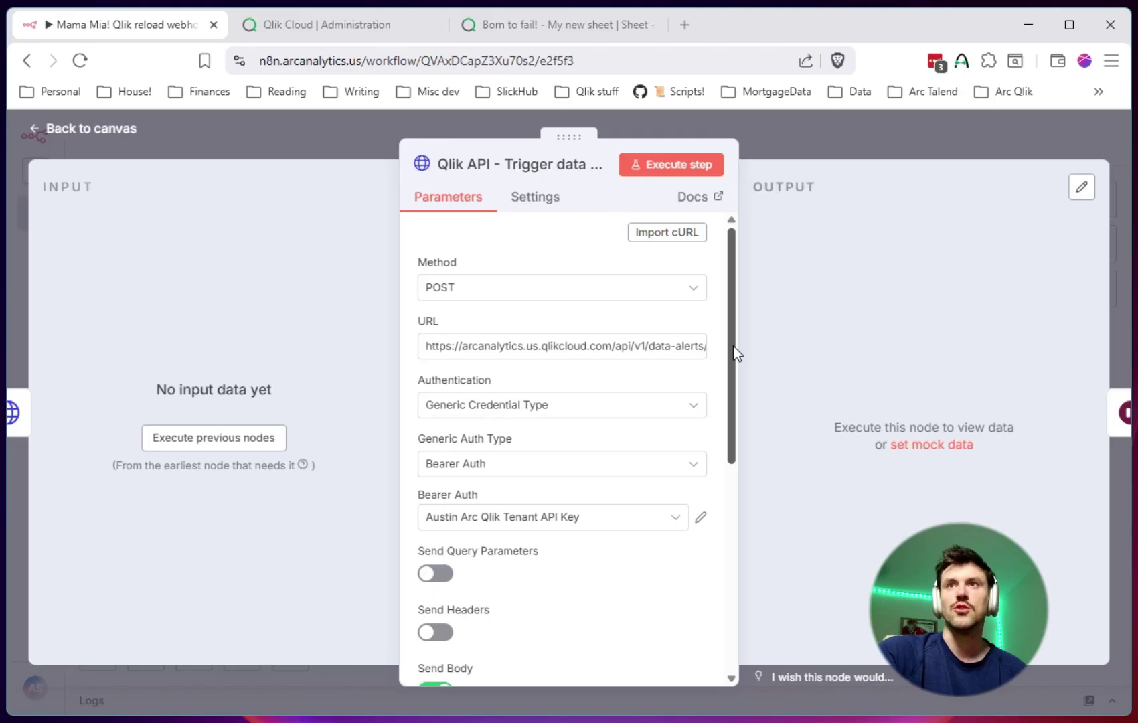
{"action": "scroll", "coordinate": [735, 329], "scroll_direction": "down", "scroll_amount": 5}
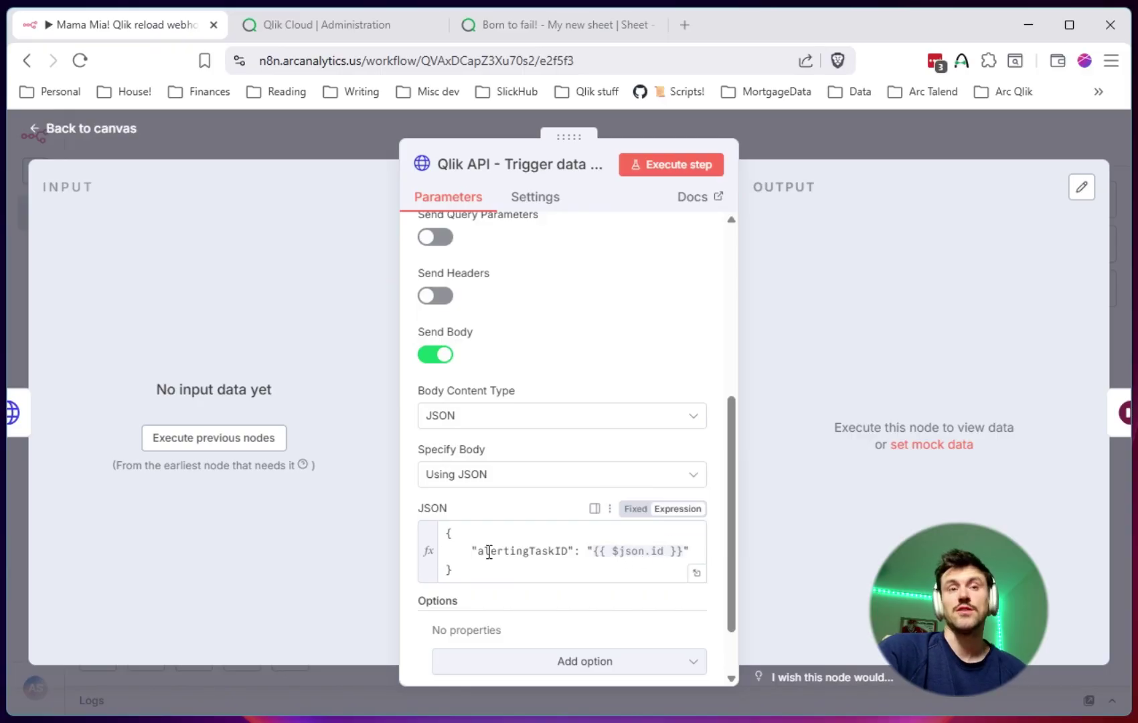
{"action": "left_click", "coordinate": [851, 126]}
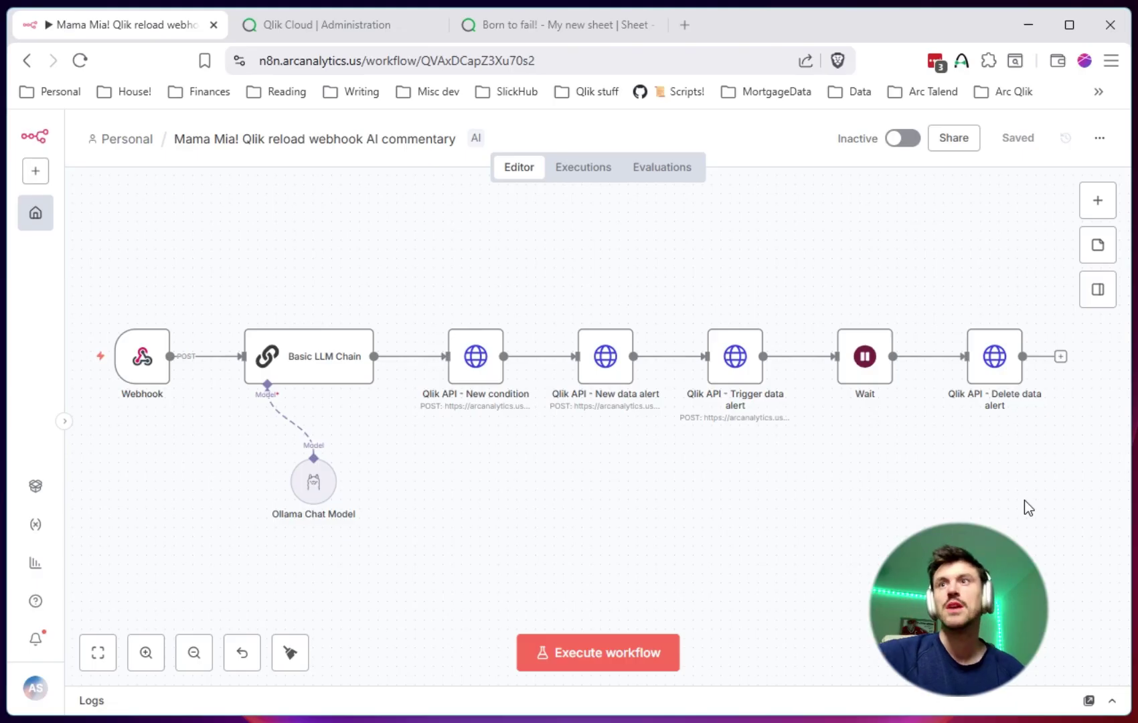
Check the Wait node's interval and the Qlik API - Delete data alert node's request settings, closing each one.
{"action": "double_click", "coordinate": [862, 365]}
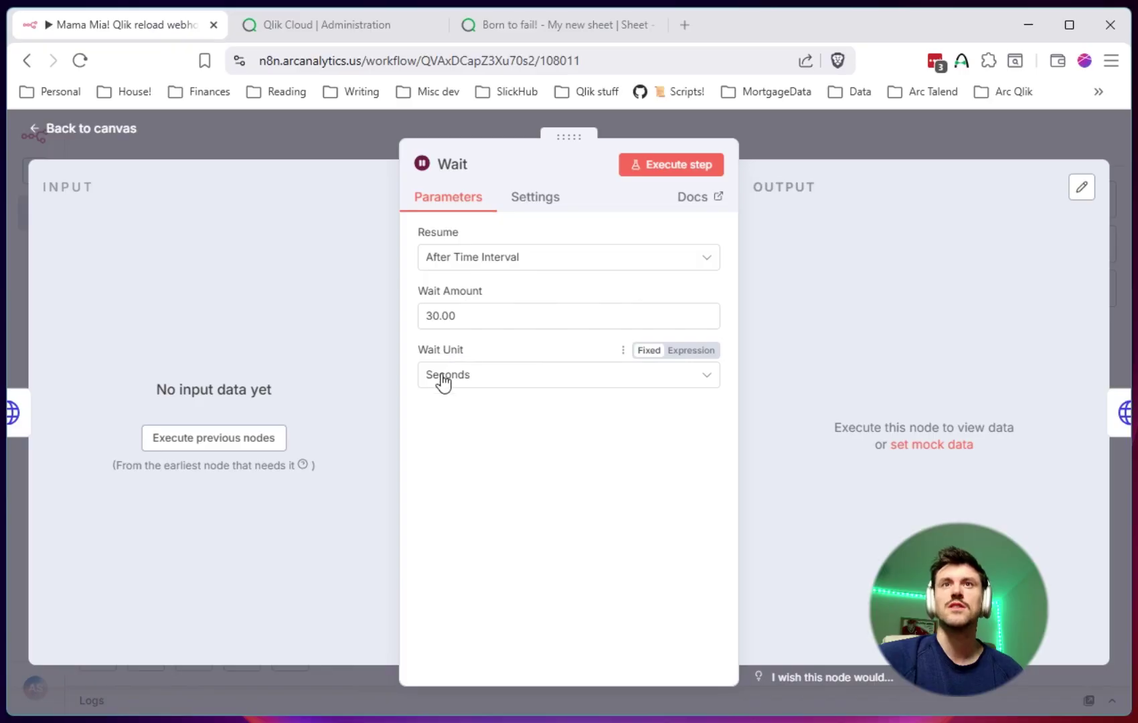
{"action": "left_click", "coordinate": [385, 131]}
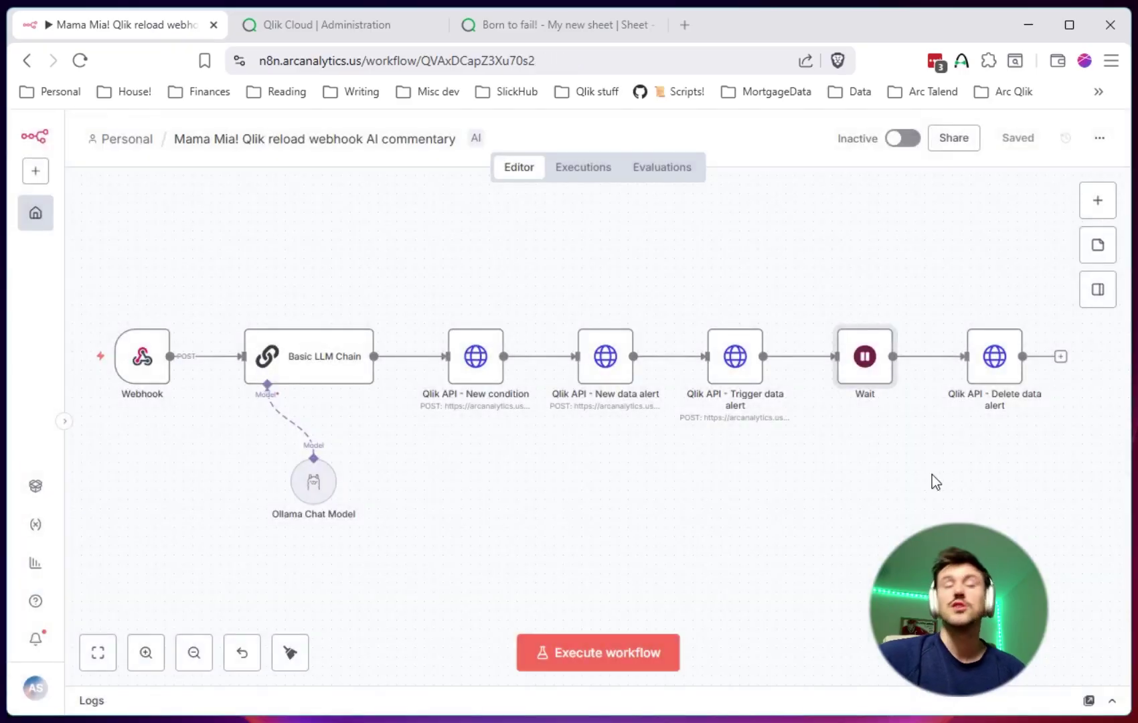
{"action": "double_click", "coordinate": [992, 376]}
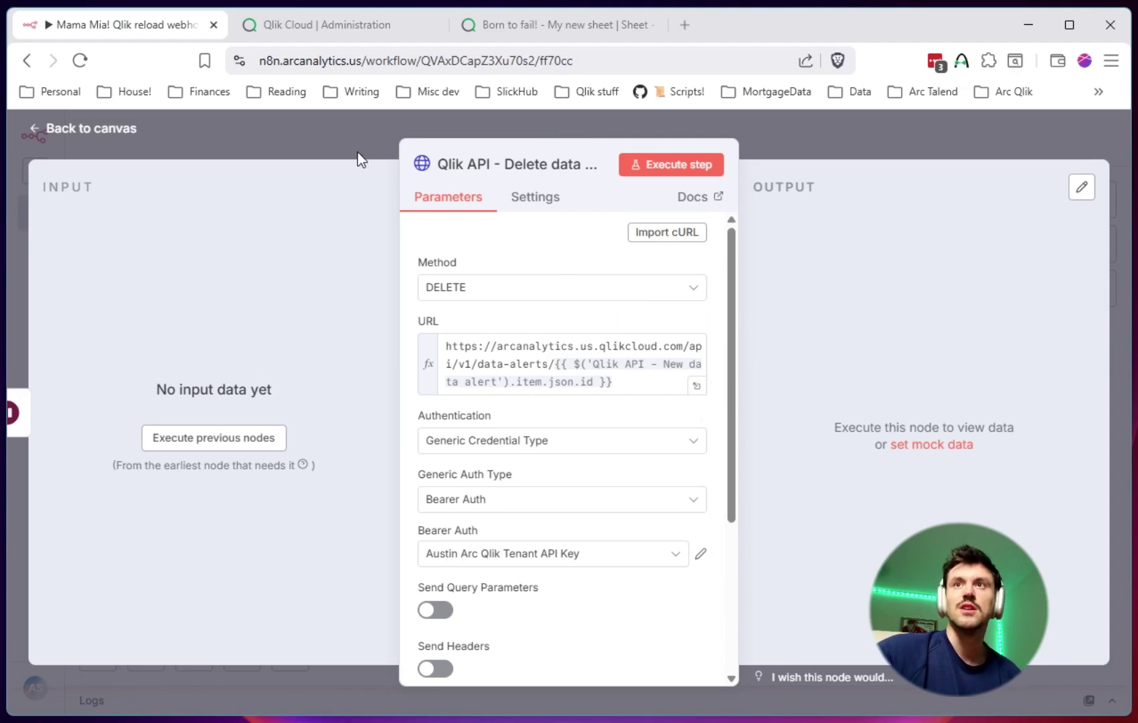
{"action": "scroll", "coordinate": [608, 351], "scroll_direction": "down", "scroll_amount": 3}
{"action": "scroll", "coordinate": [605, 351], "scroll_direction": "up", "scroll_amount": 5}
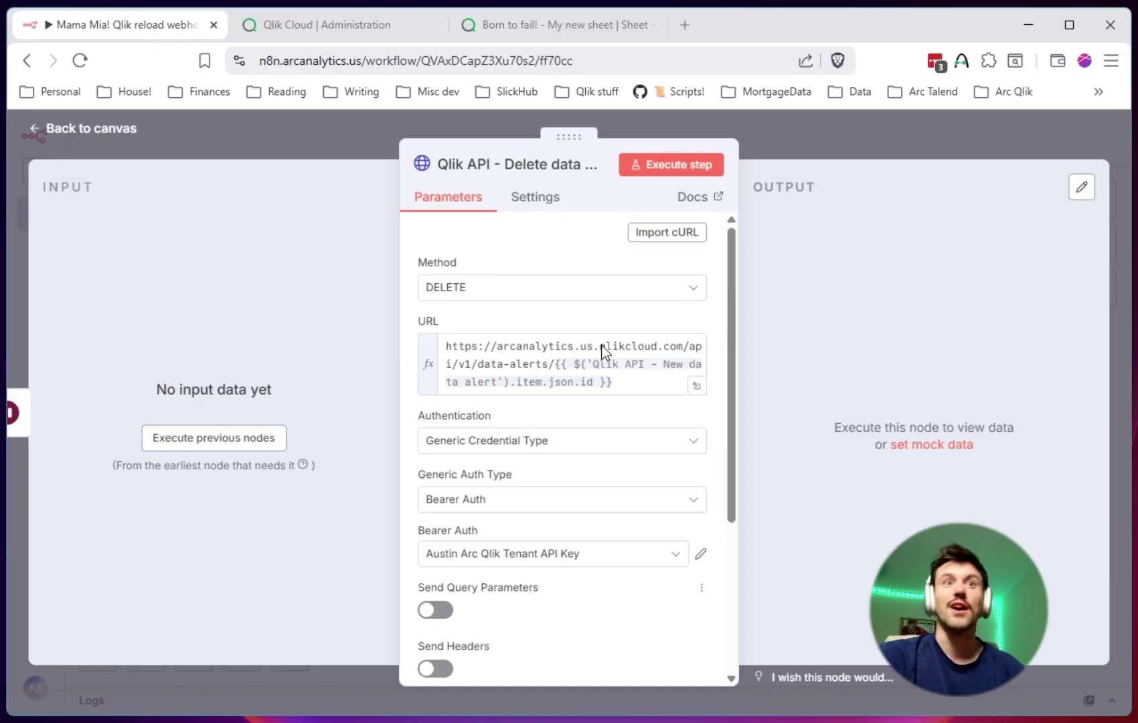
{"action": "left_click", "coordinate": [839, 148]}
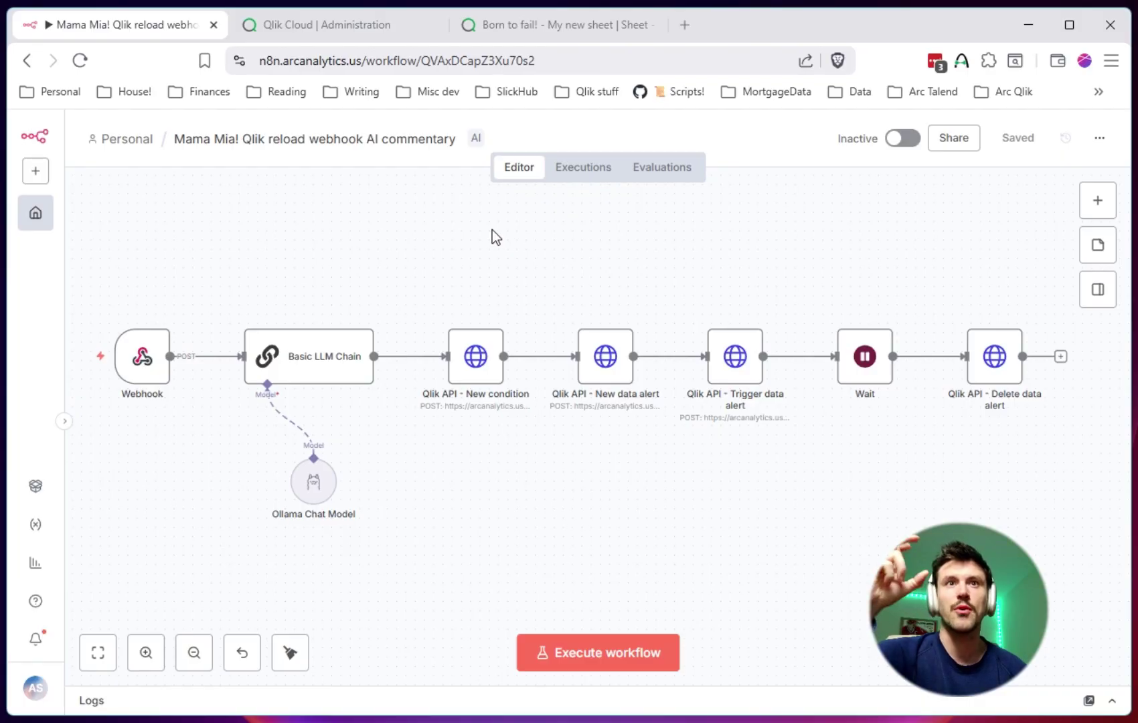
Switch to the Qlik Cloud Administration webhooks list, look at the blank form for a new webhook and cancel it.
{"action": "left_click", "coordinate": [373, 30]}
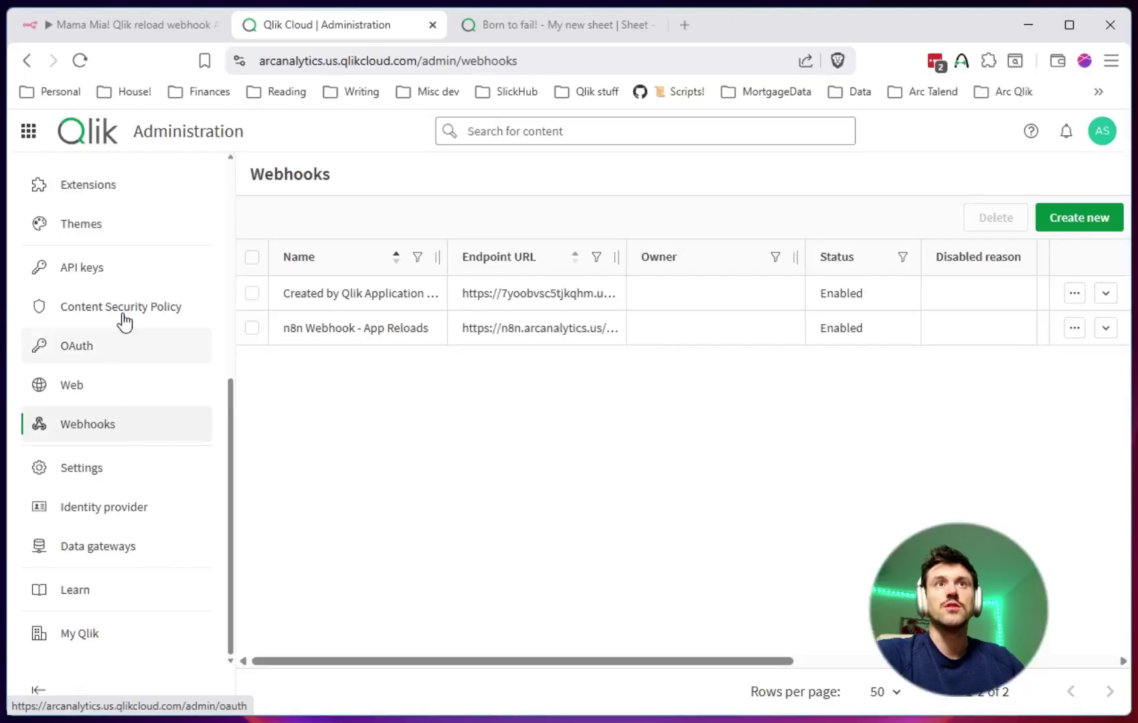
{"action": "left_click", "coordinate": [28, 130]}
{"action": "left_click", "coordinate": [56, 428]}
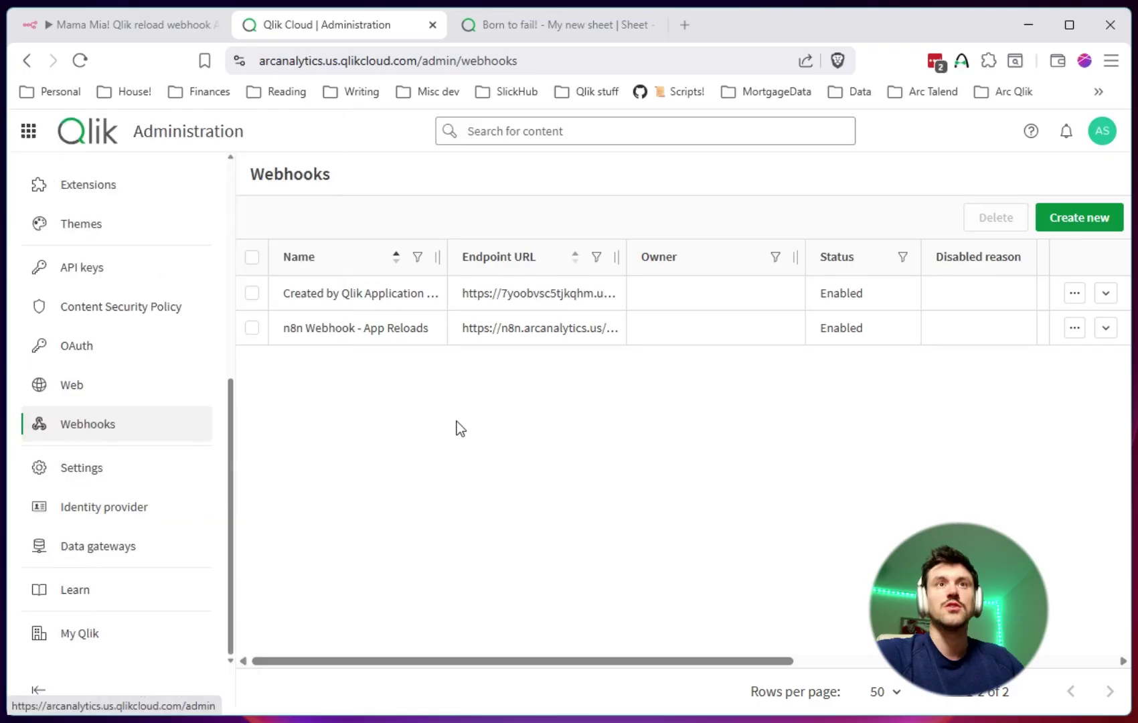
{"action": "scroll", "coordinate": [51, 300], "scroll_direction": "up", "scroll_amount": 5}
{"action": "scroll", "coordinate": [131, 407], "scroll_direction": "down", "scroll_amount": 5}
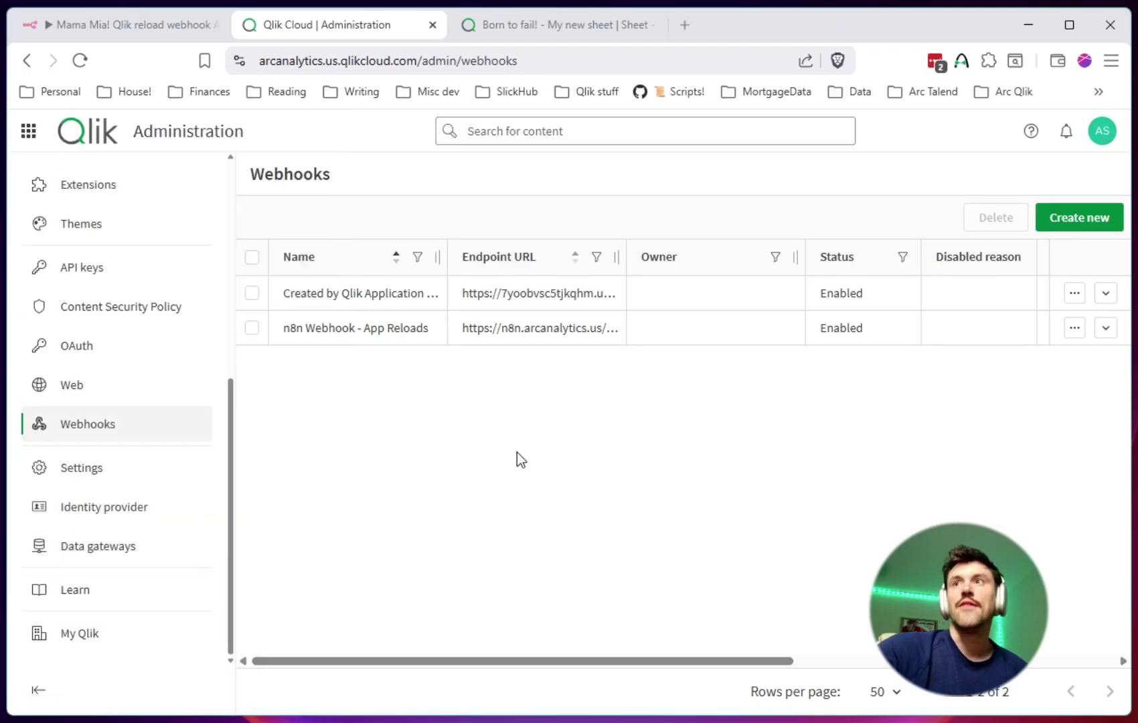
{"action": "left_click", "coordinate": [1080, 221]}
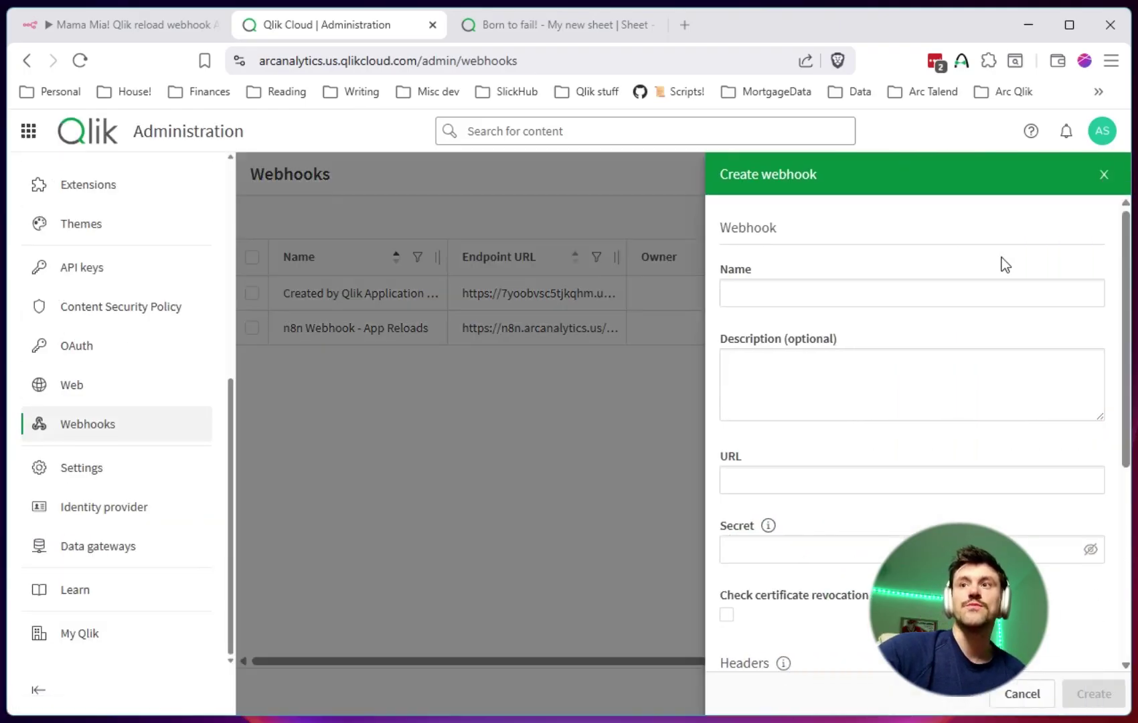
{"action": "left_click", "coordinate": [1051, 691]}
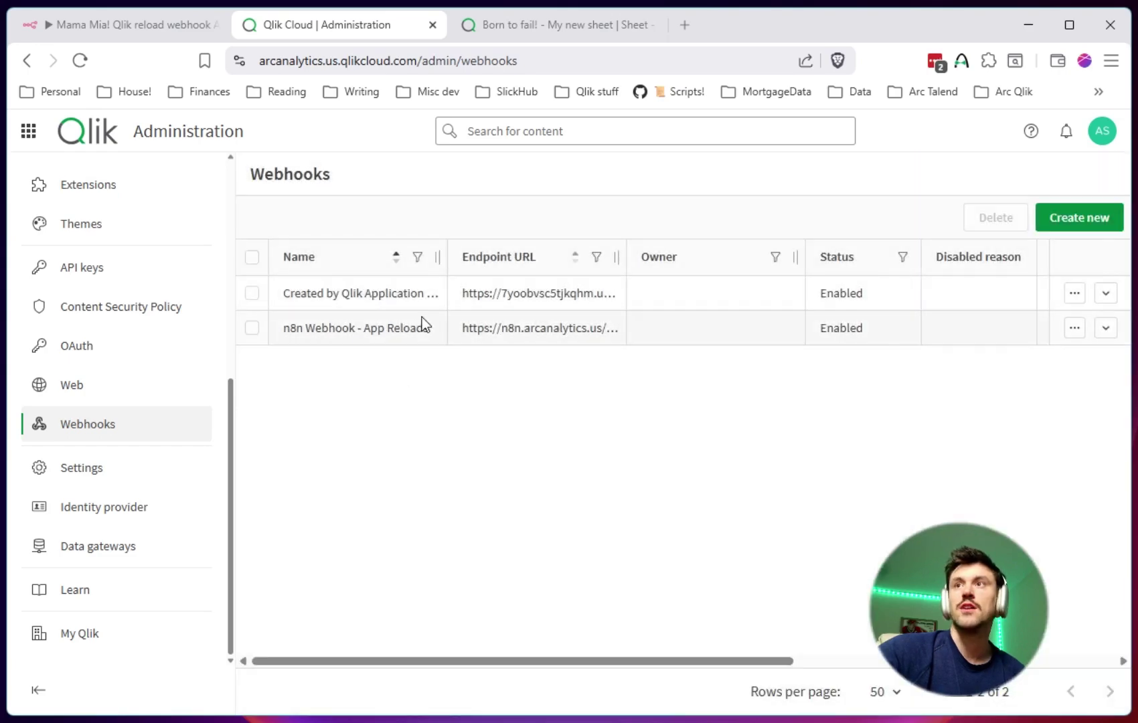
Open the n8n Webhook - App Reloads webhook for editing and review its name and endpoint URL.
{"action": "left_click", "coordinate": [422, 325]}
{"action": "left_click", "coordinate": [1075, 327]}
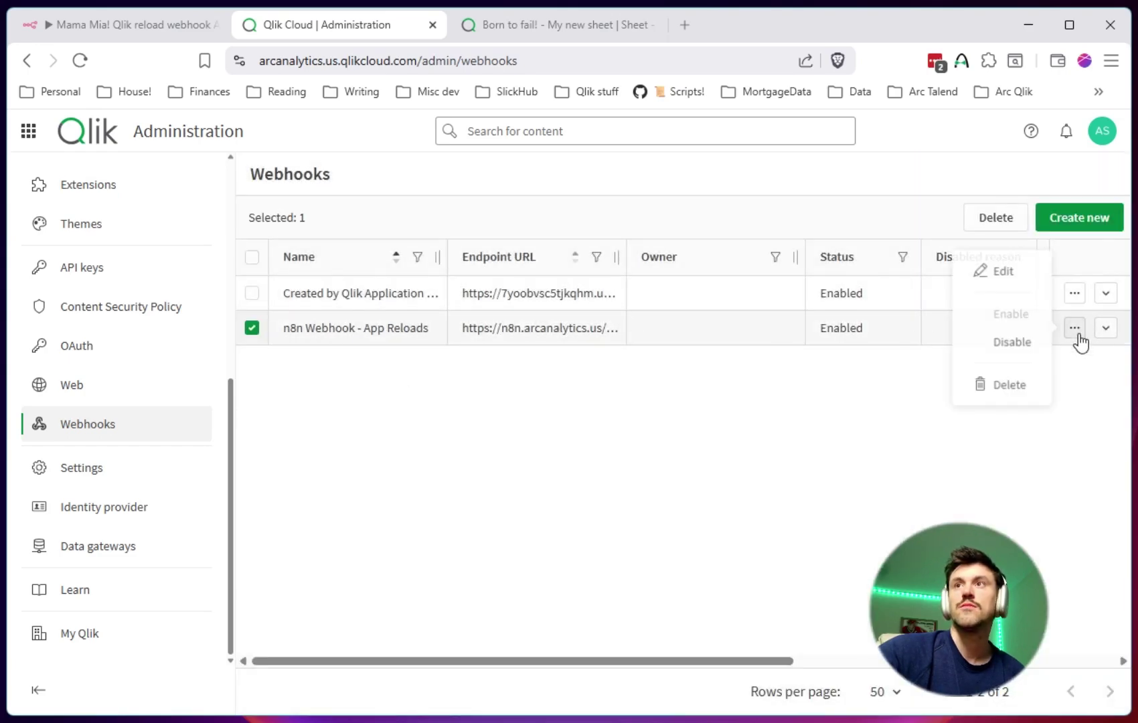
{"action": "left_click", "coordinate": [1016, 288]}
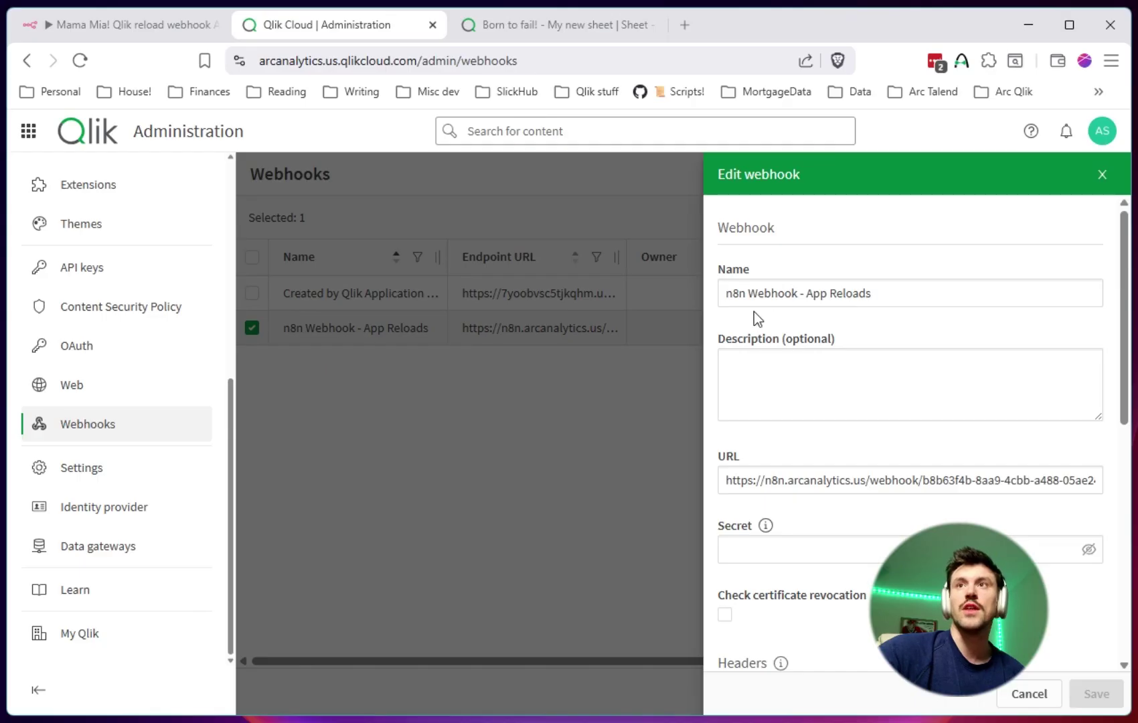
{"action": "left_click_drag", "start_coordinate": [728, 293], "coordinate": [941, 302]}
{"action": "left_click", "coordinate": [942, 302]}
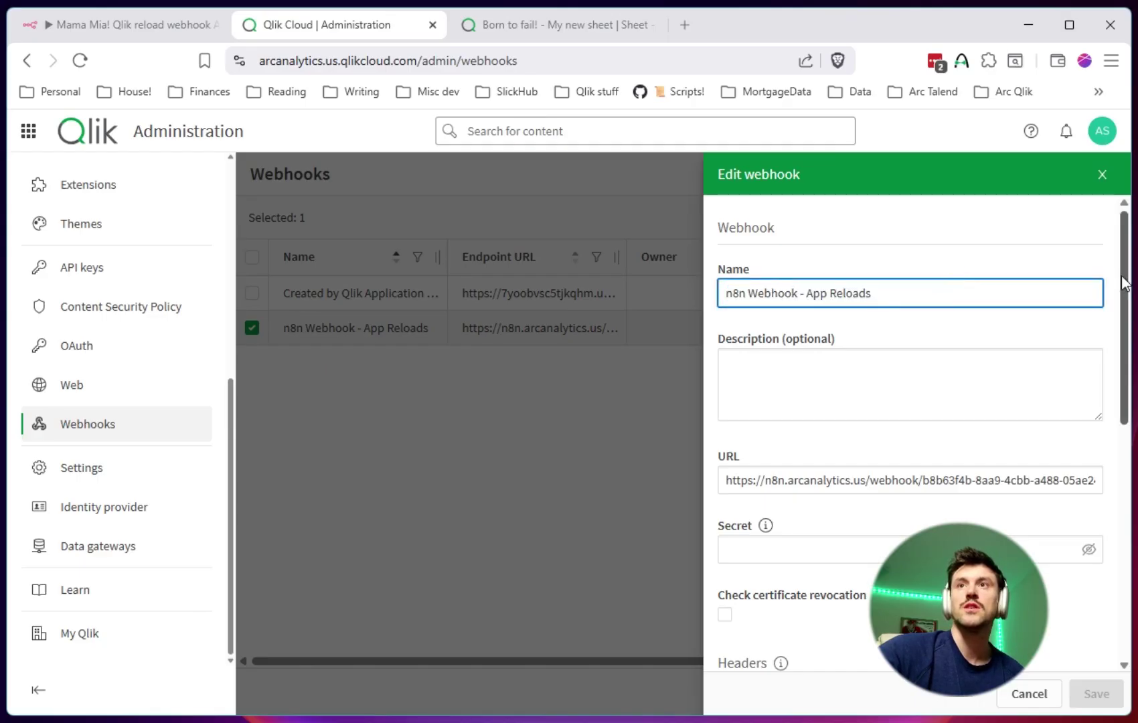
{"action": "left_click_drag", "start_coordinate": [1126, 284], "coordinate": [1136, 360]}
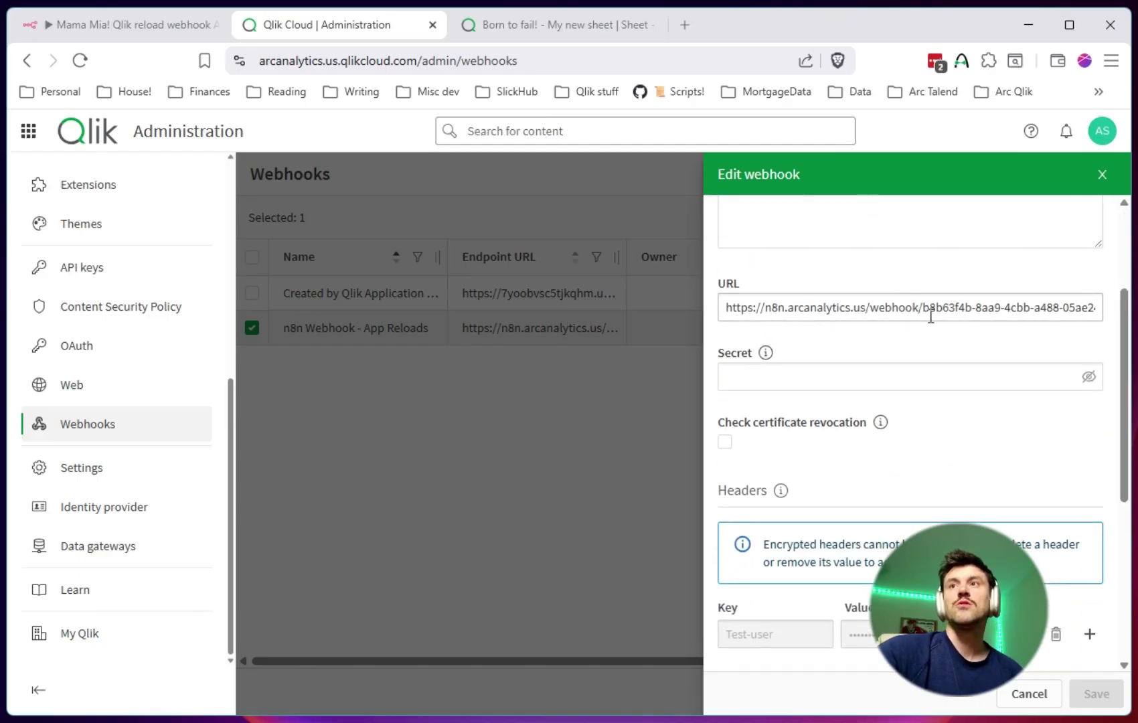
{"action": "left_click_drag", "start_coordinate": [770, 308], "coordinate": [1009, 313]}
{"action": "left_click", "coordinate": [1009, 314]}
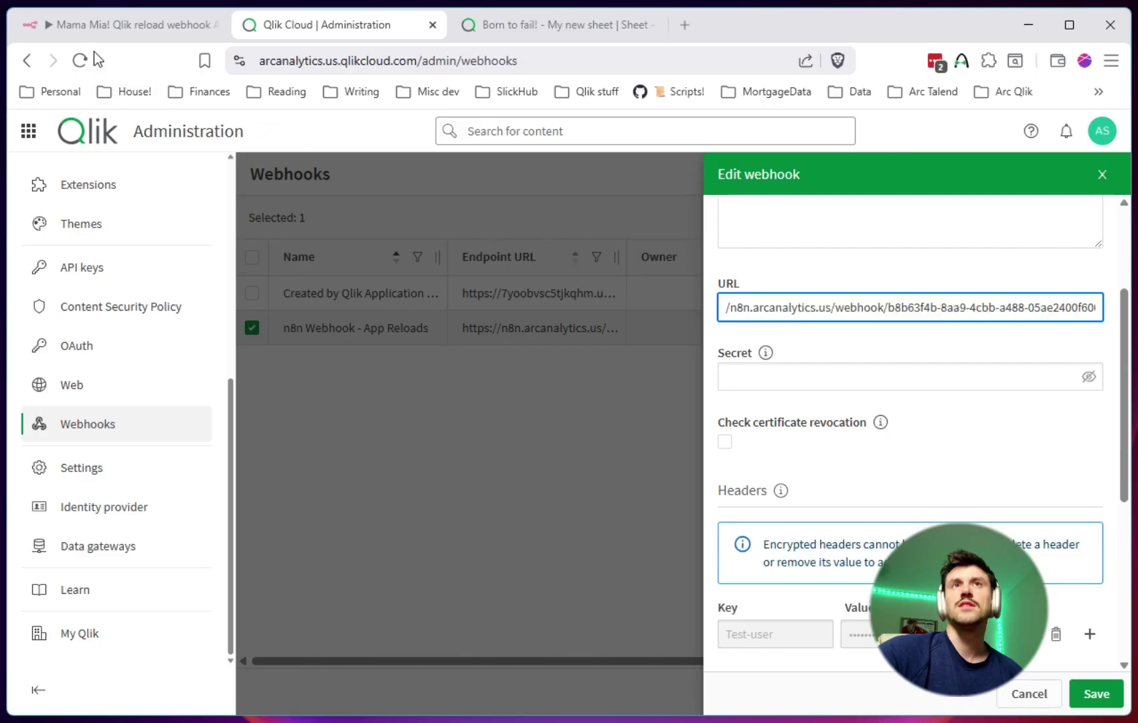
Switch to the n8n workflow, check the Webhook node's URLs, and return to the webhook form in Qlik Cloud Administration.
{"action": "left_click", "coordinate": [93, 31]}
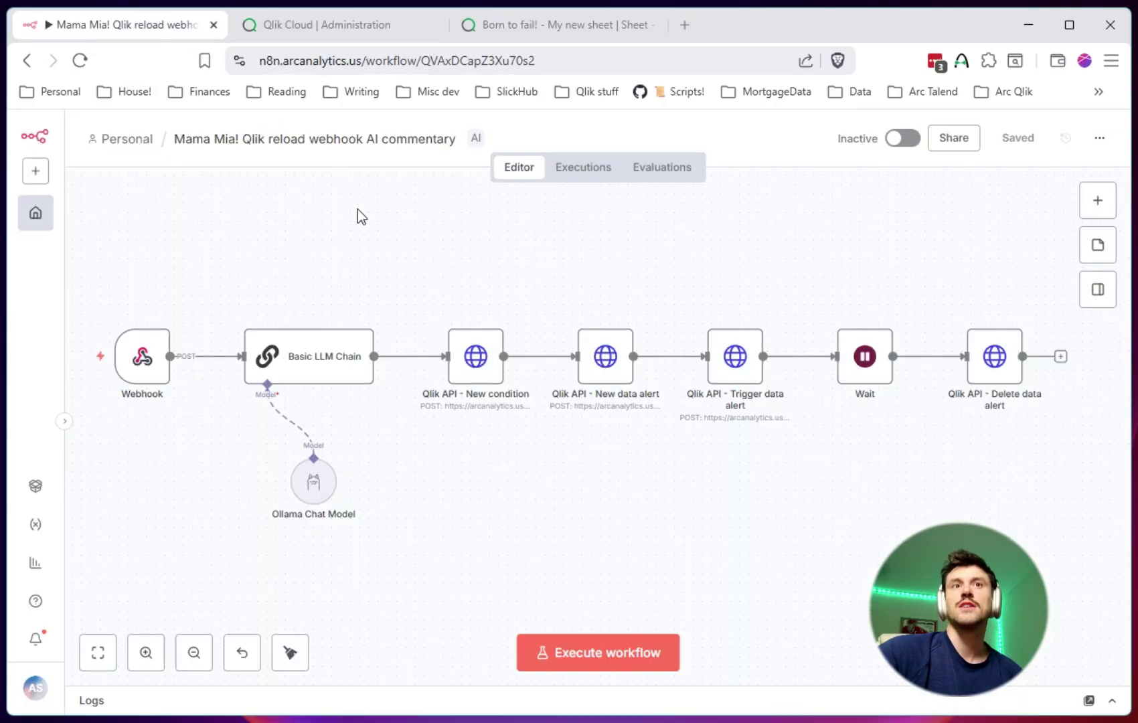
{"action": "double_click", "coordinate": [150, 362]}
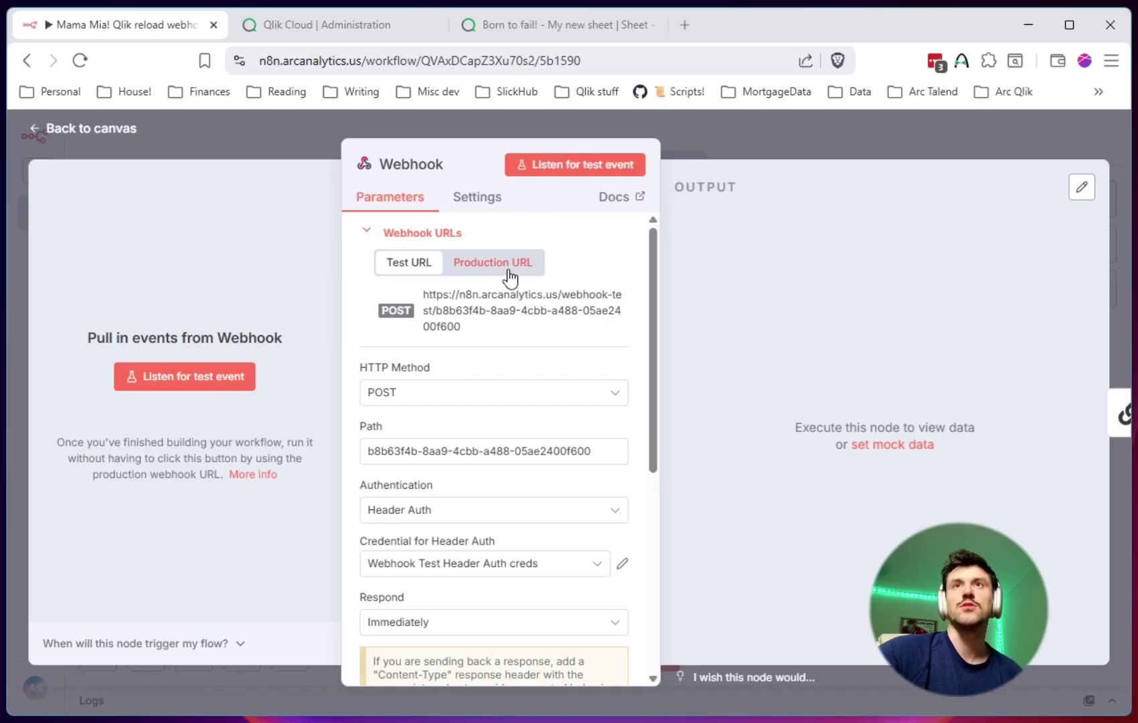
{"action": "left_click", "coordinate": [562, 25]}
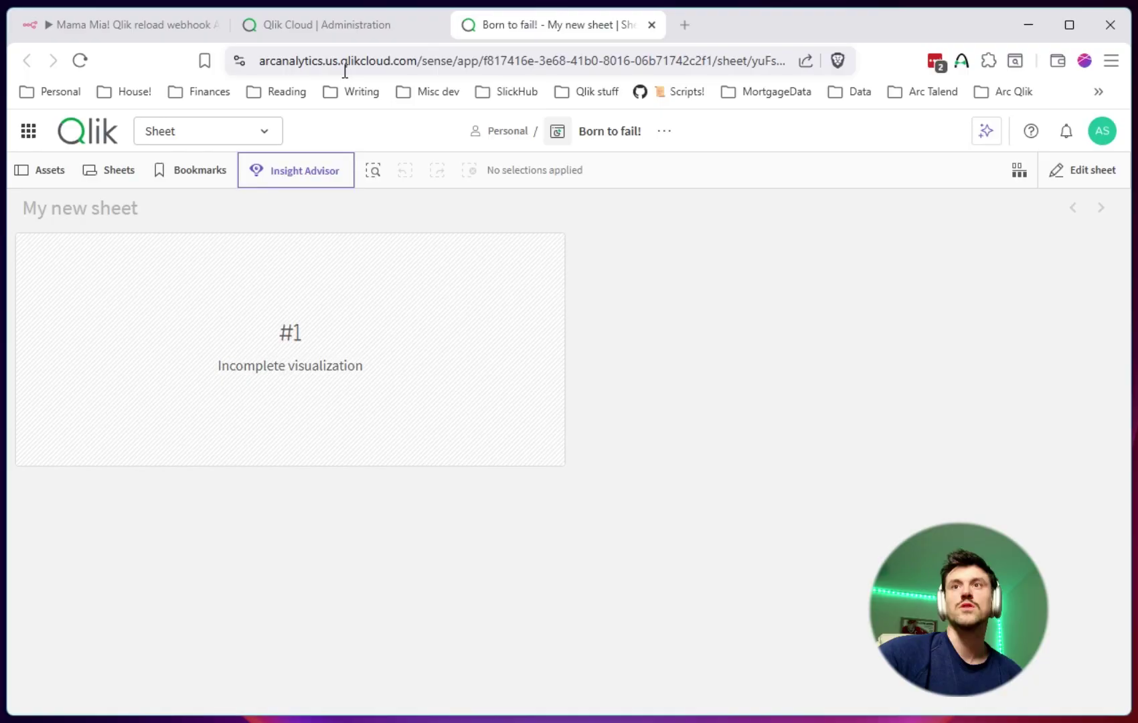
{"action": "left_click", "coordinate": [325, 24]}
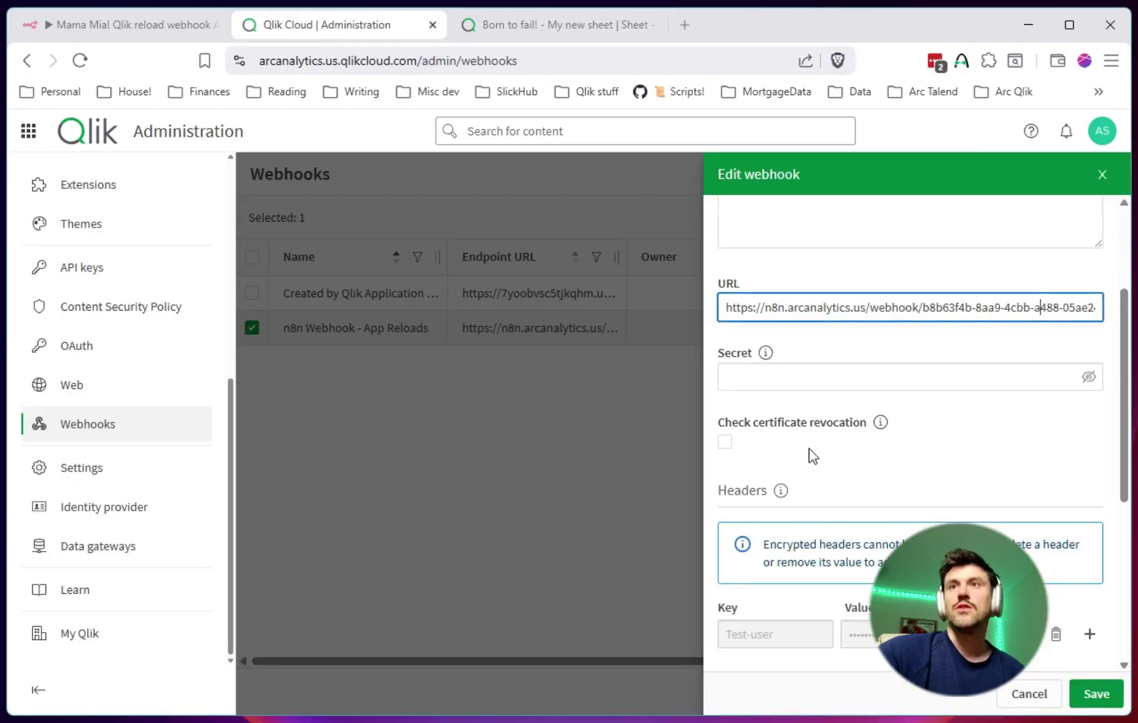
Review the webhook's URL, secret, headers and Reload event settings, and close the form, discarding any changes.
{"action": "left_click", "coordinate": [824, 320]}
{"action": "key", "text": "shift+End"}
{"action": "left_click", "coordinate": [997, 278]}
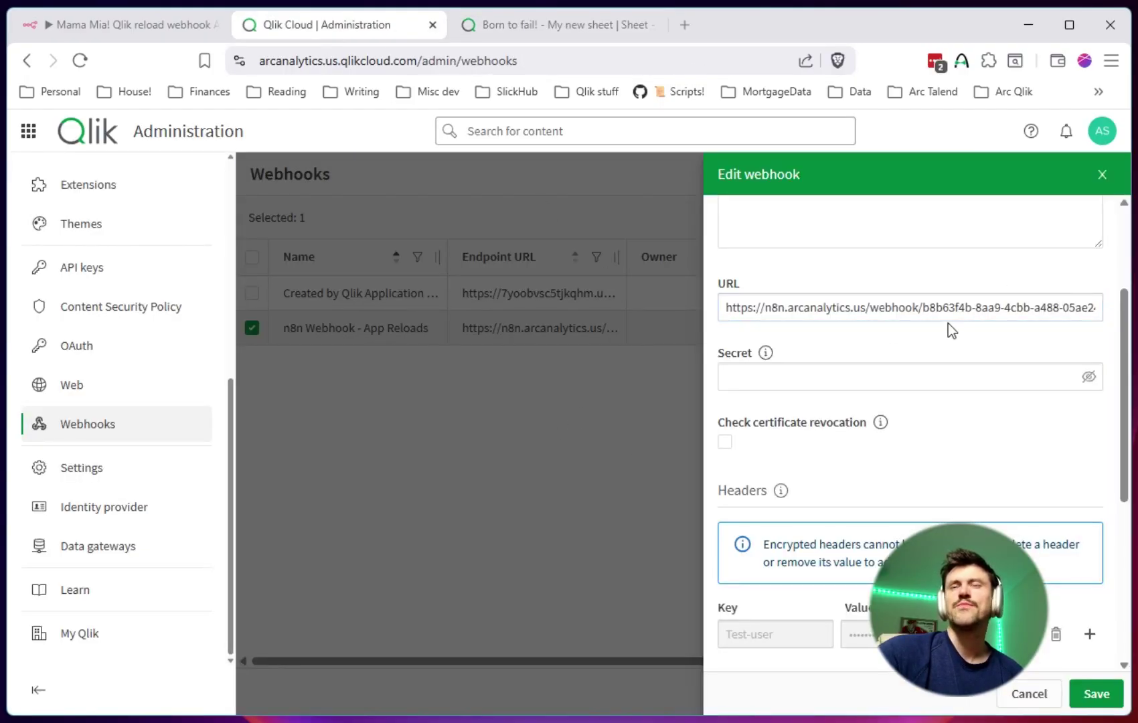
{"action": "scroll", "coordinate": [938, 319], "scroll_direction": "down", "scroll_amount": 1}
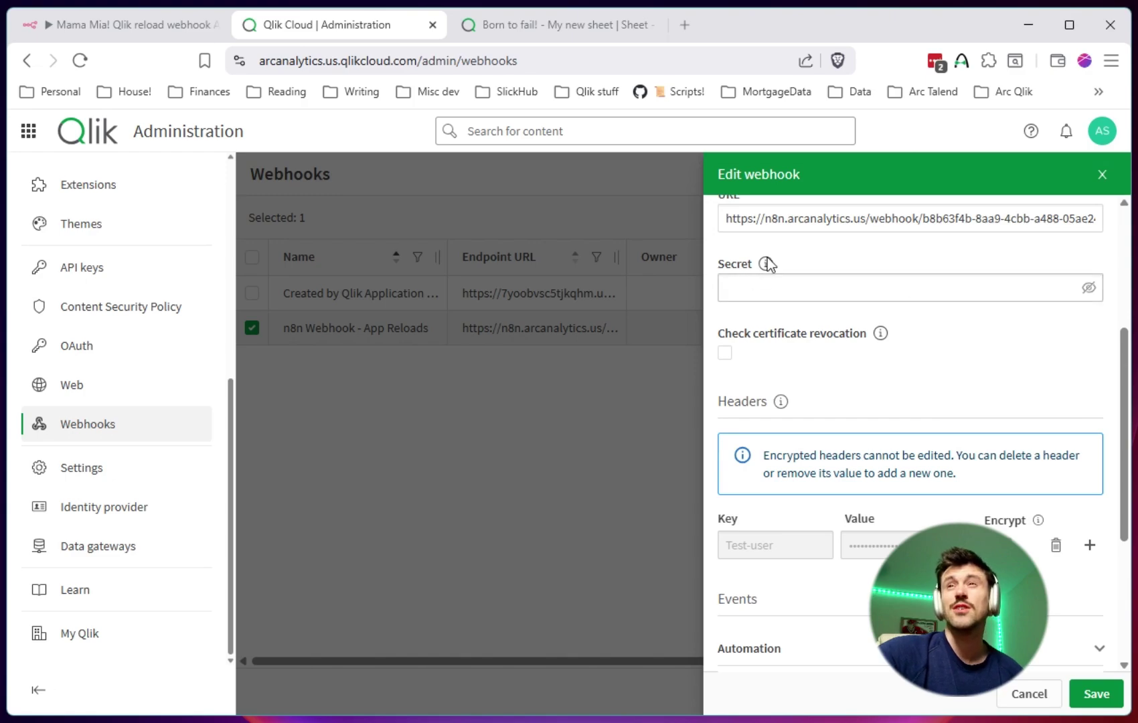
{"action": "scroll", "coordinate": [915, 257], "scroll_direction": "down", "scroll_amount": 2}
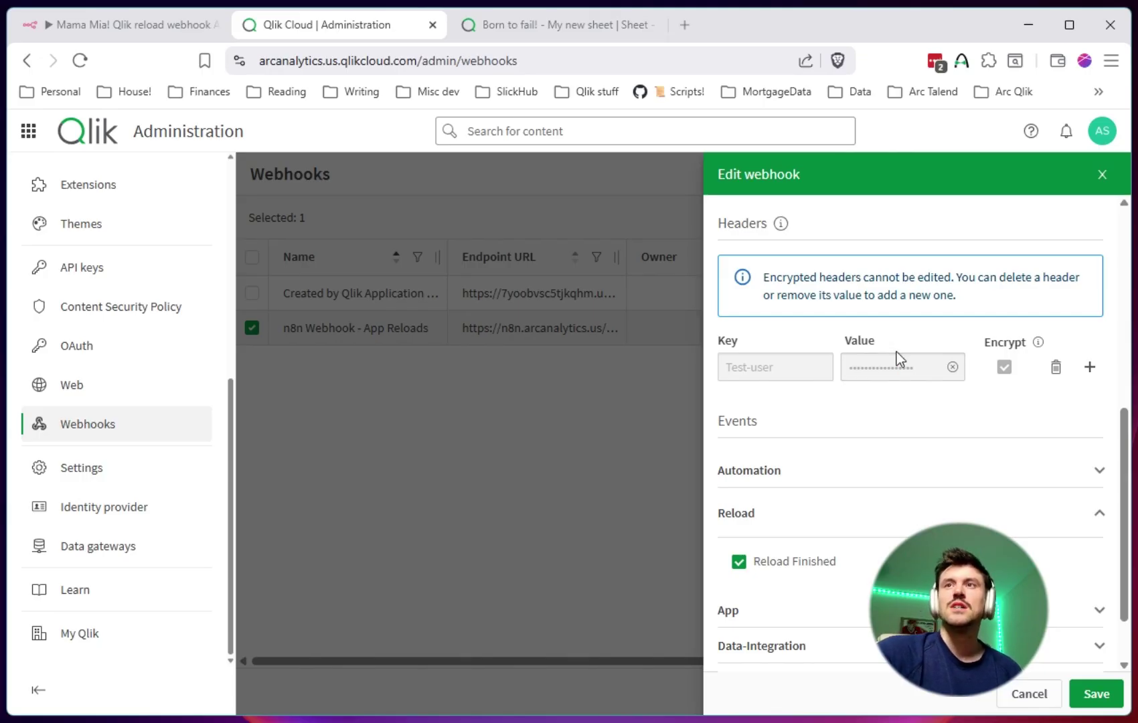
{"action": "scroll", "coordinate": [897, 351], "scroll_direction": "down", "scroll_amount": 1}
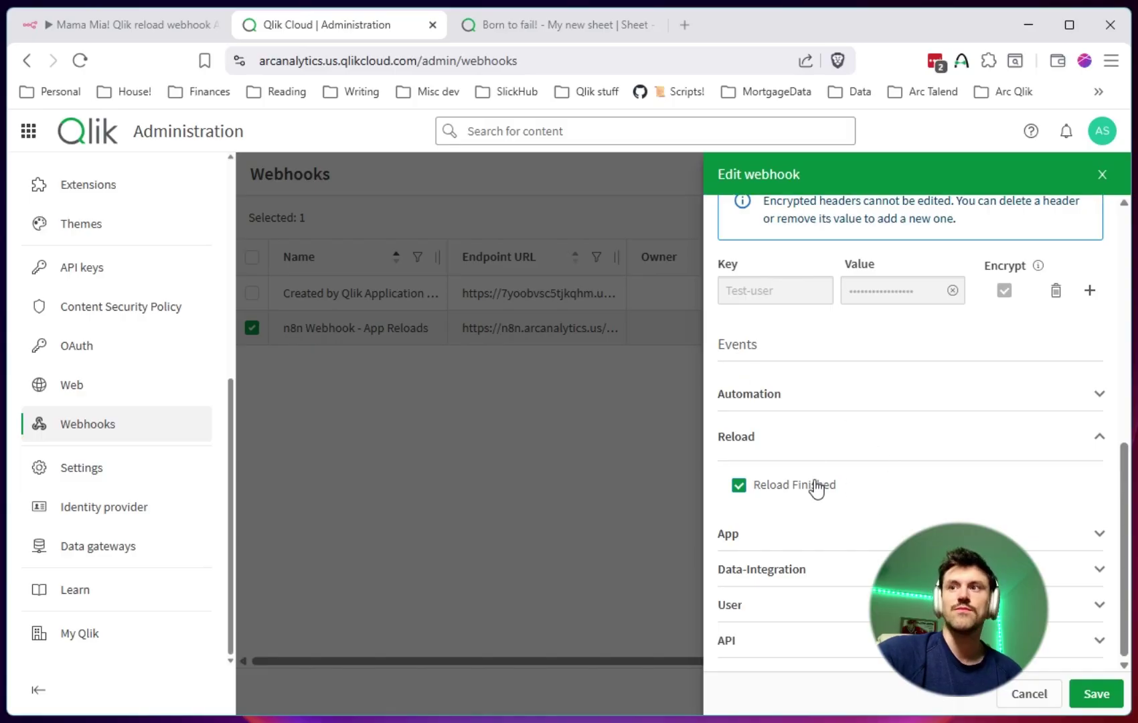
{"action": "left_click", "coordinate": [1029, 694]}
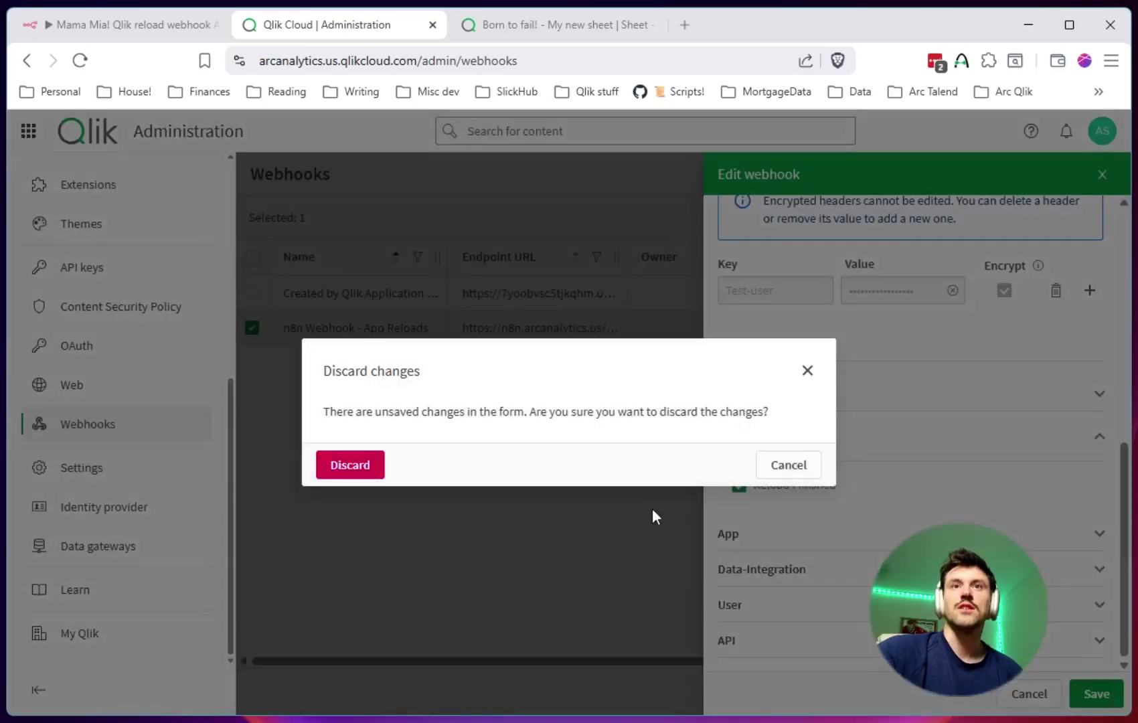
{"action": "left_click", "coordinate": [339, 464]}
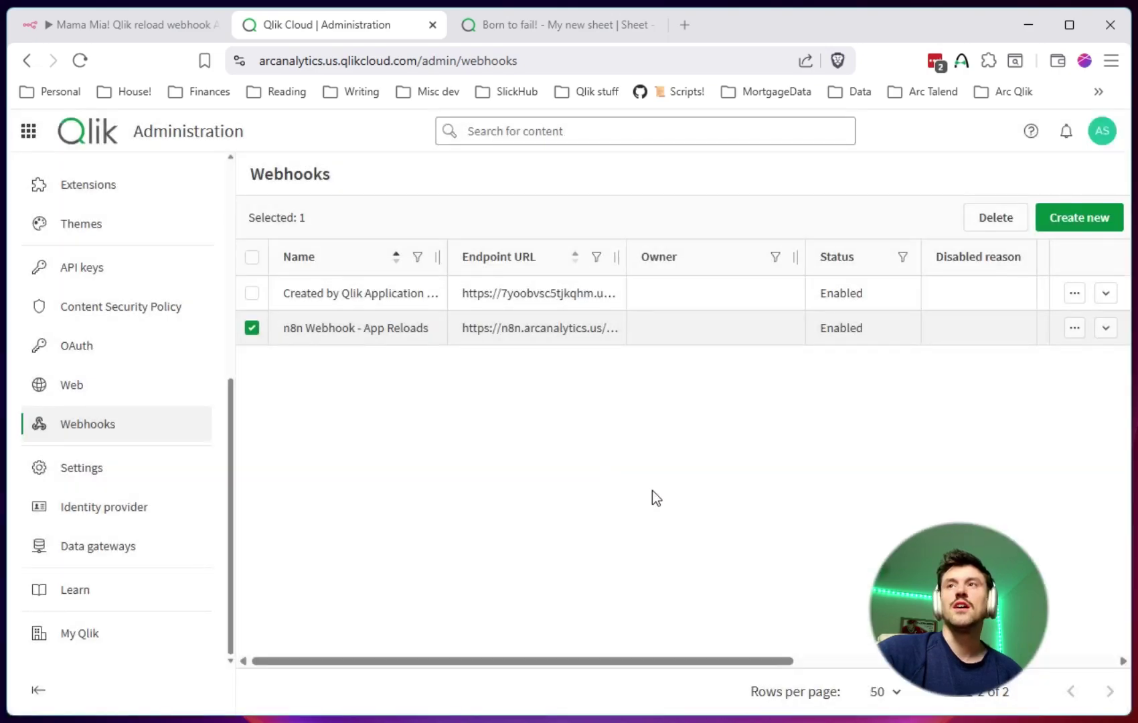
Expand the n8n Webhook - App Reloads delivery history and examine the second delivery's response and request headers.
{"action": "left_click", "coordinate": [1105, 330]}
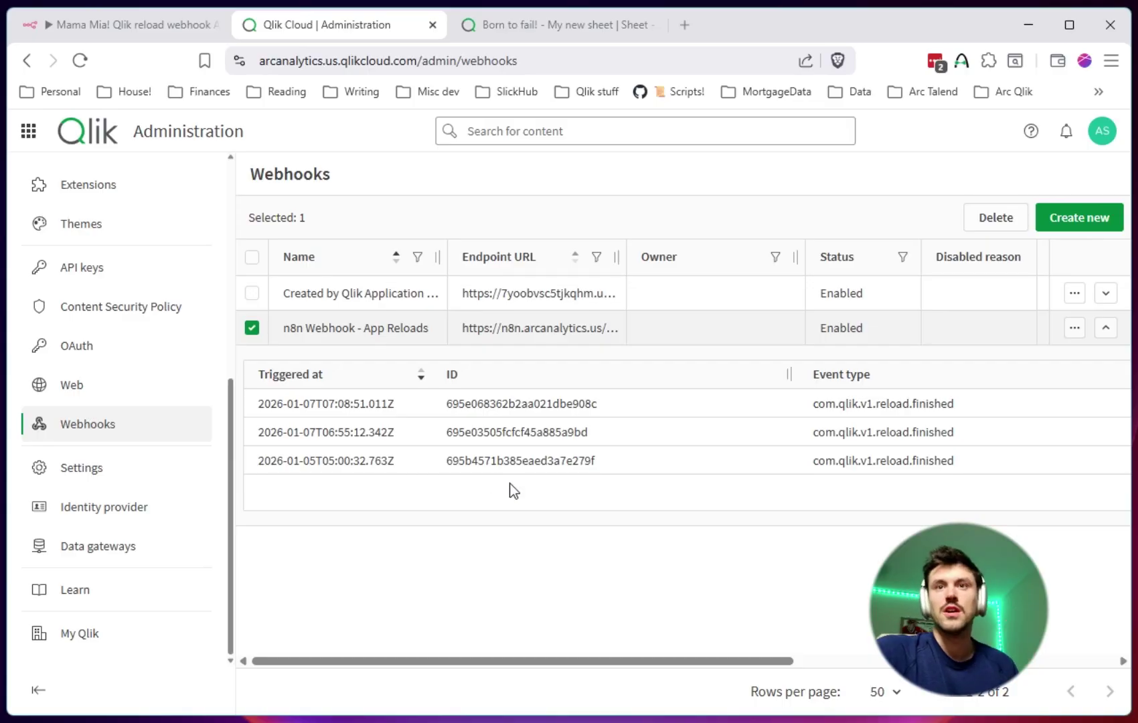
{"action": "left_click_drag", "start_coordinate": [534, 661], "coordinate": [887, 662]}
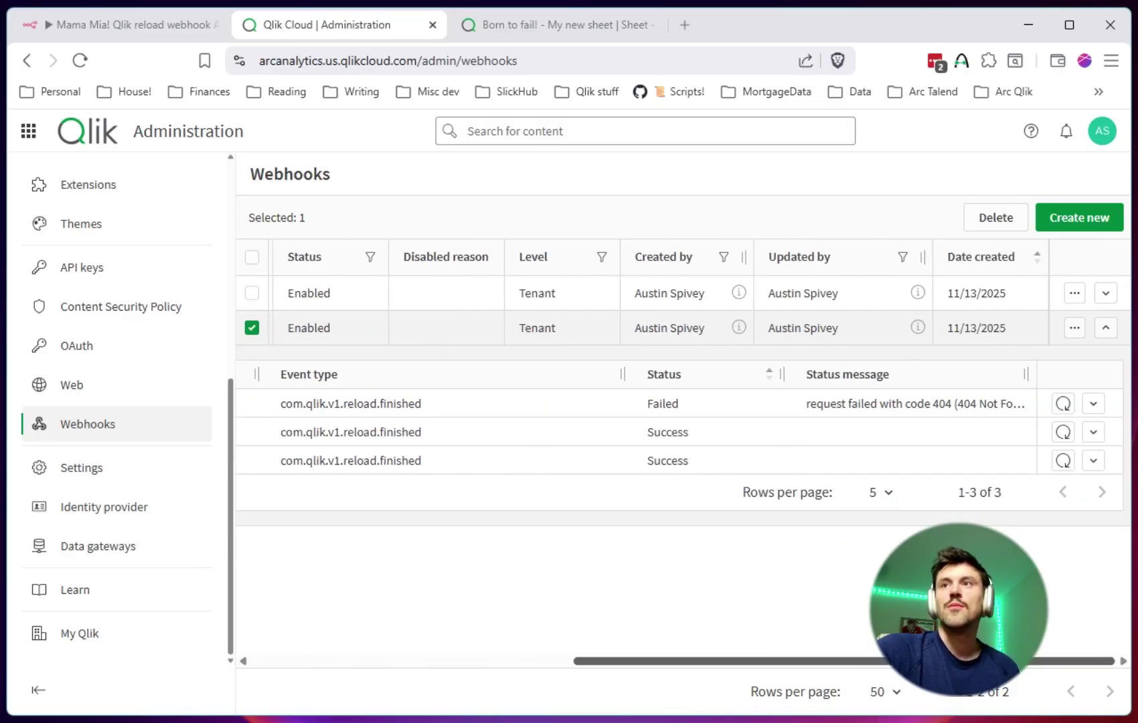
{"action": "left_click", "coordinate": [1094, 432]}
{"action": "scroll", "coordinate": [652, 473], "scroll_direction": "down", "scroll_amount": 3}
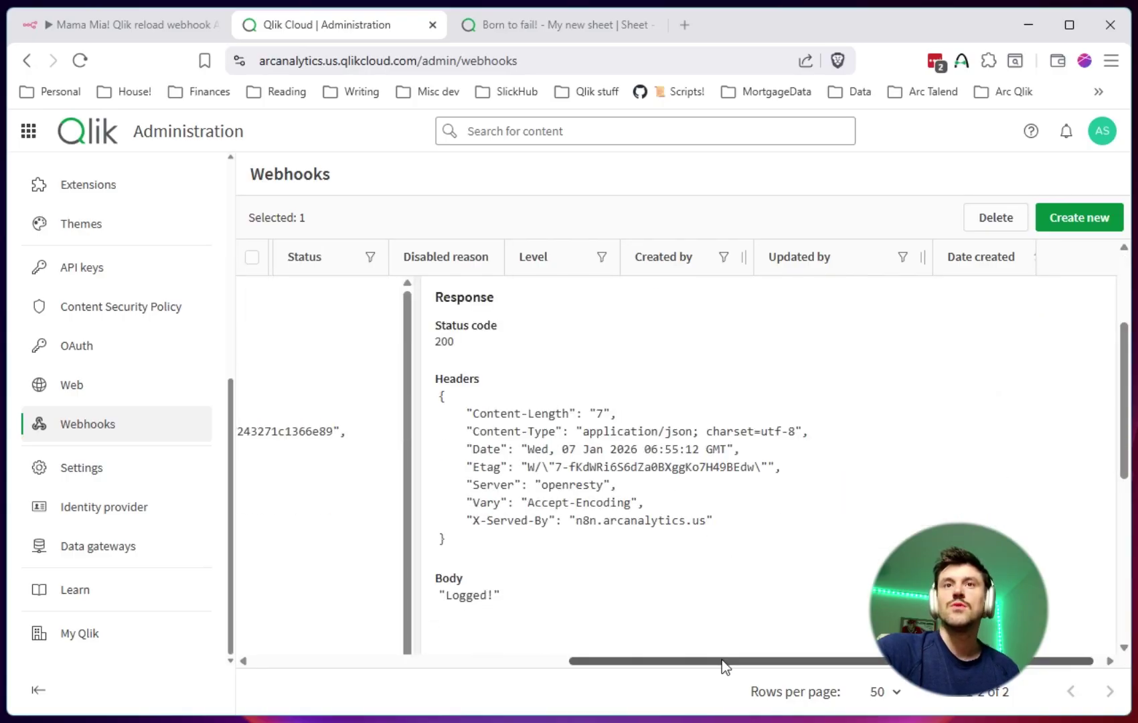
{"action": "left_click_drag", "start_coordinate": [722, 659], "coordinate": [404, 661]}
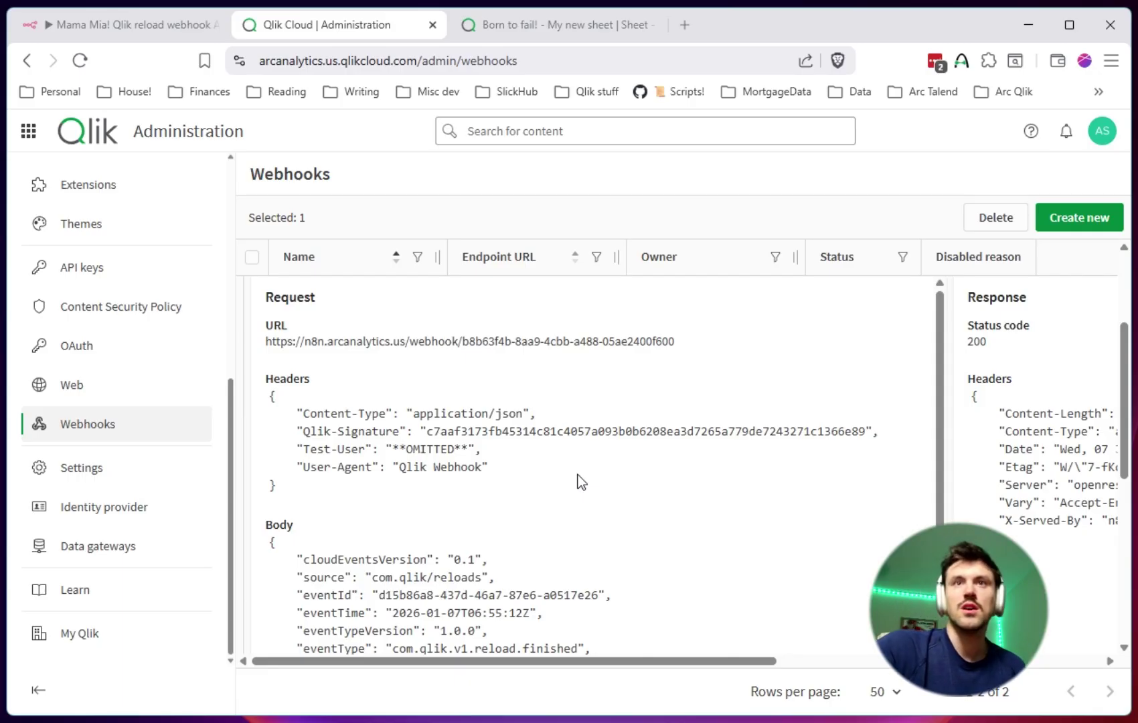
Examine the delivery's request body, including the eventType, userId, appId and succeeded fields.
{"action": "scroll", "coordinate": [578, 475], "scroll_direction": "down", "scroll_amount": 3}
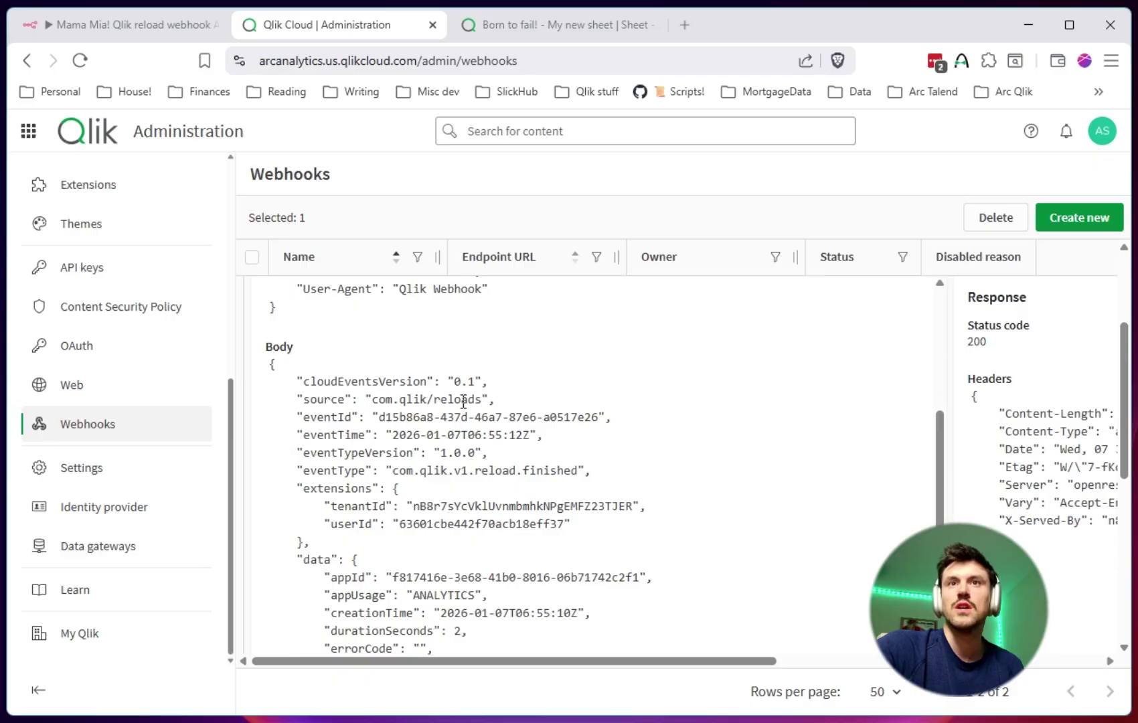
{"action": "scroll", "coordinate": [462, 402], "scroll_direction": "down", "scroll_amount": 2}
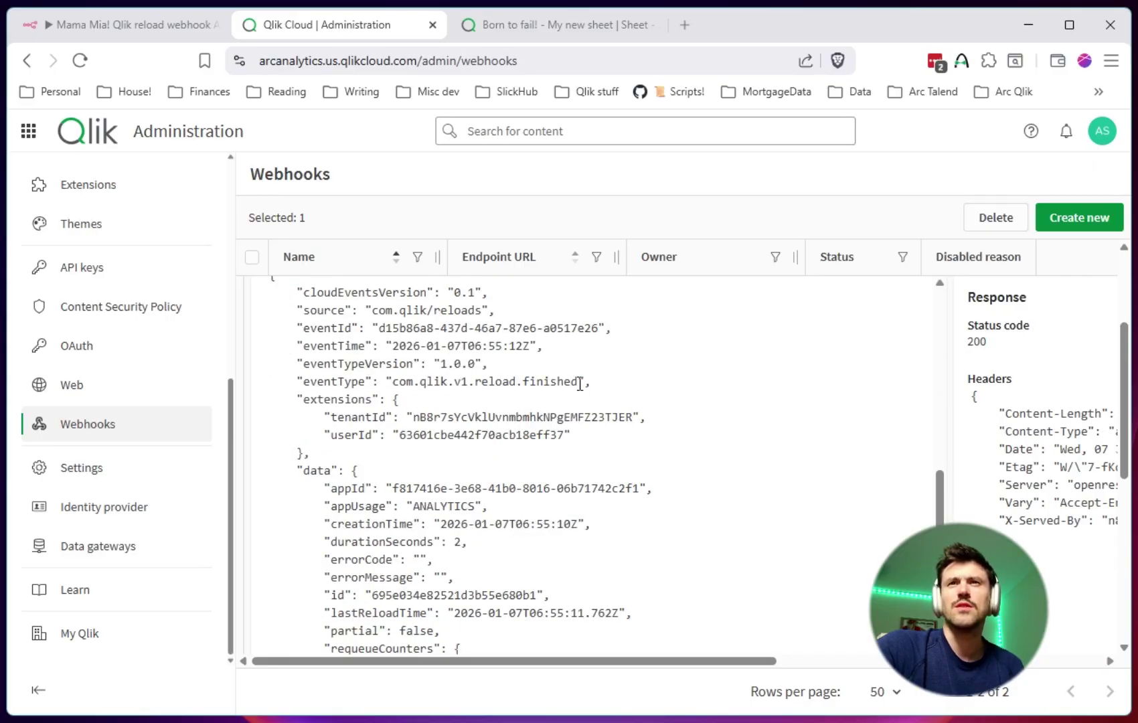
{"action": "left_click_drag", "start_coordinate": [580, 384], "coordinate": [474, 385]}
{"action": "left_click", "coordinate": [474, 385]}
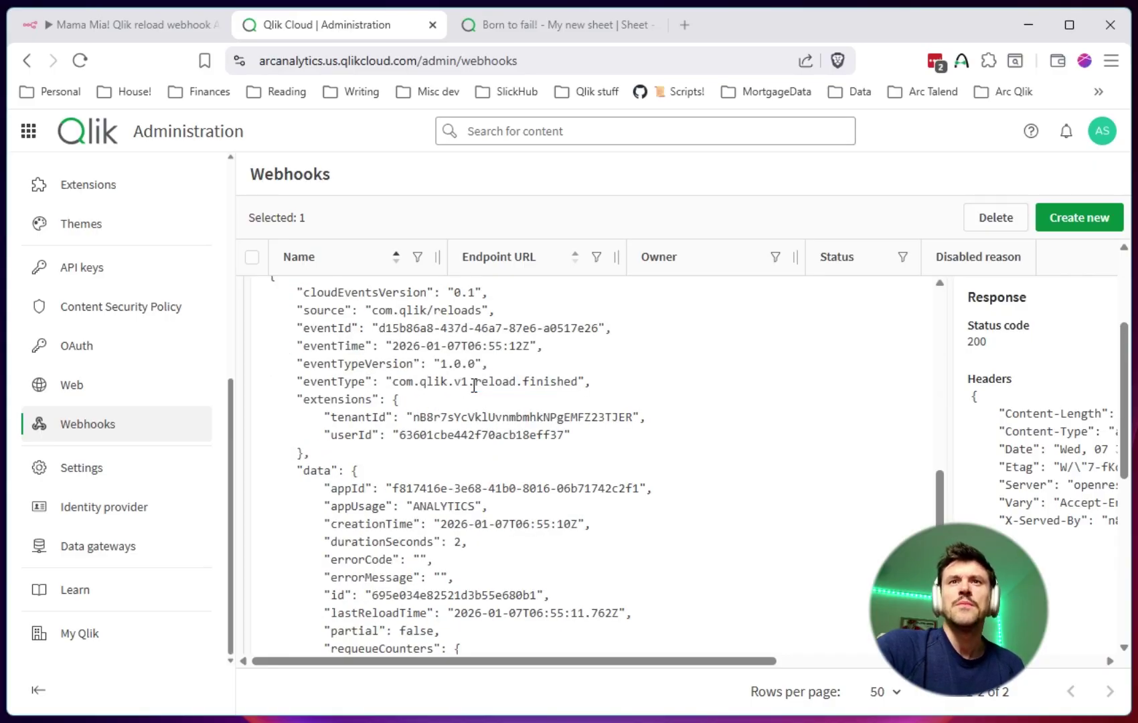
{"action": "scroll", "coordinate": [435, 392], "scroll_direction": "down", "scroll_amount": 1}
{"action": "left_click_drag", "start_coordinate": [401, 403], "coordinate": [551, 402]}
{"action": "scroll", "coordinate": [536, 398], "scroll_direction": "down", "scroll_amount": 2}
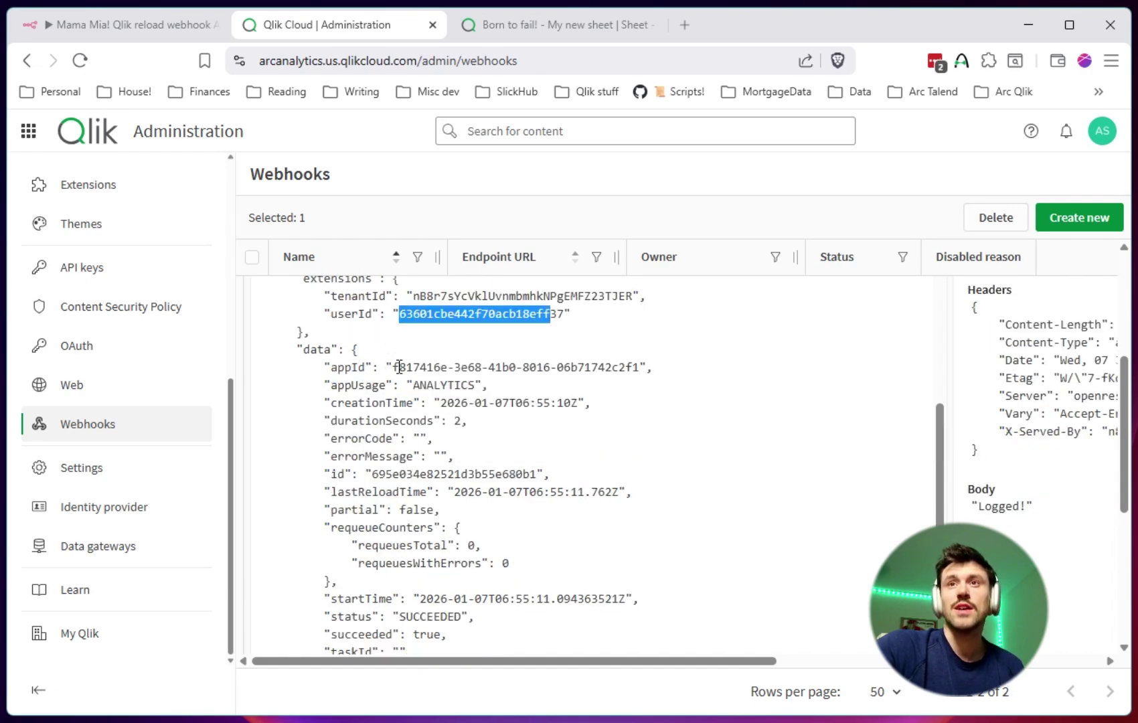
{"action": "left_click_drag", "start_coordinate": [393, 367], "coordinate": [645, 373]}
{"action": "left_click", "coordinate": [660, 383]}
{"action": "scroll", "coordinate": [660, 383], "scroll_direction": "down", "scroll_amount": 2}
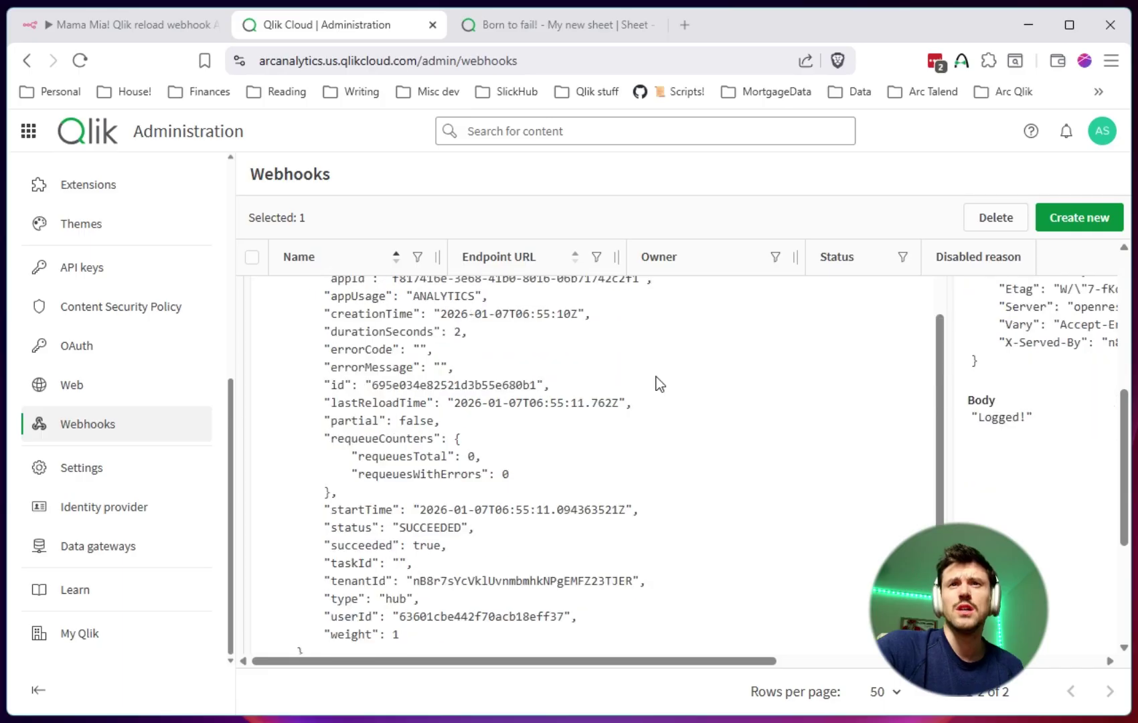
{"action": "scroll", "coordinate": [655, 377], "scroll_direction": "down", "scroll_amount": 2}
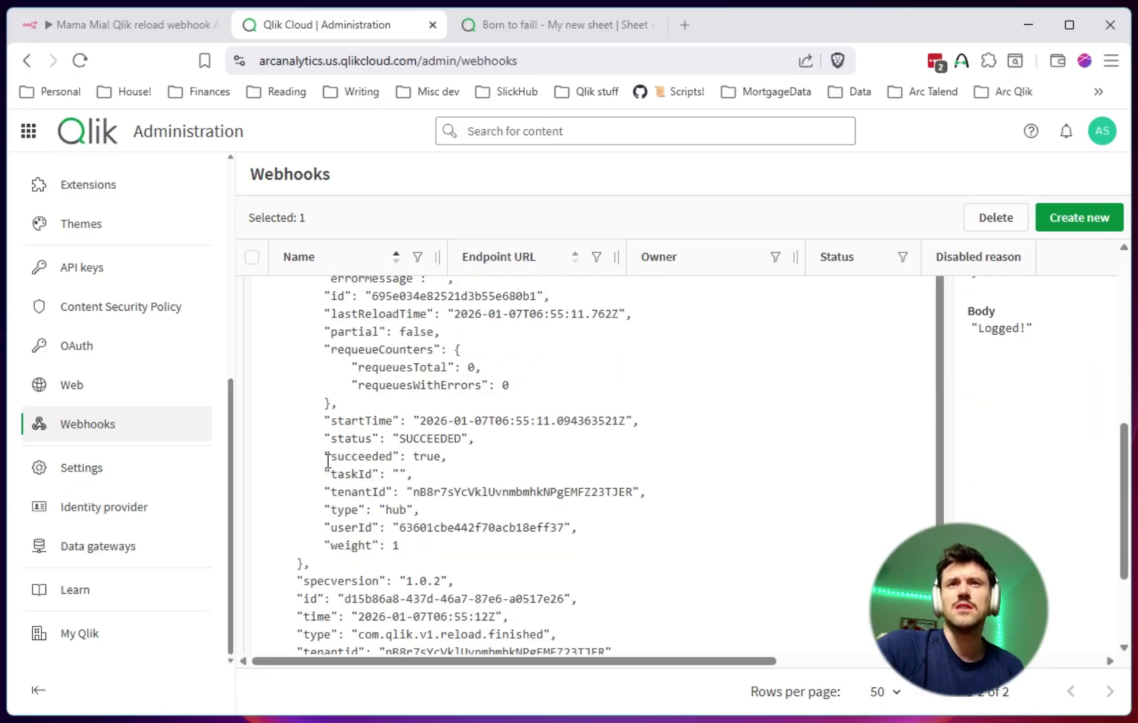
{"action": "left_click_drag", "start_coordinate": [326, 456], "coordinate": [460, 460]}
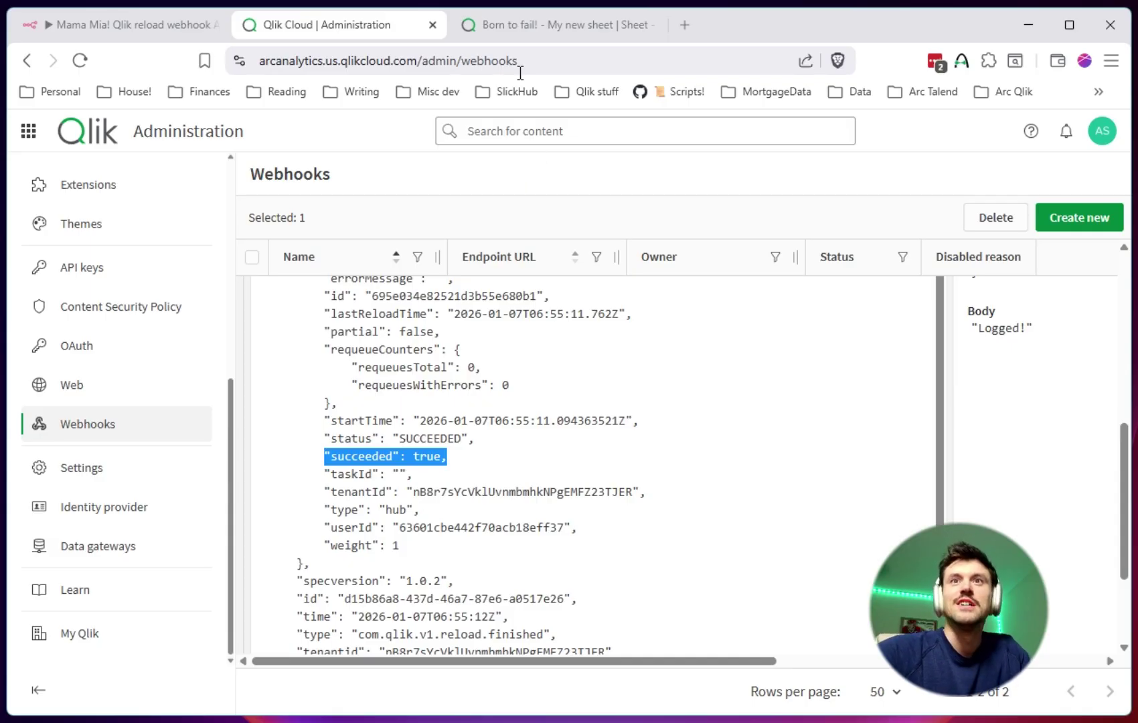
{"action": "left_click", "coordinate": [543, 216]}
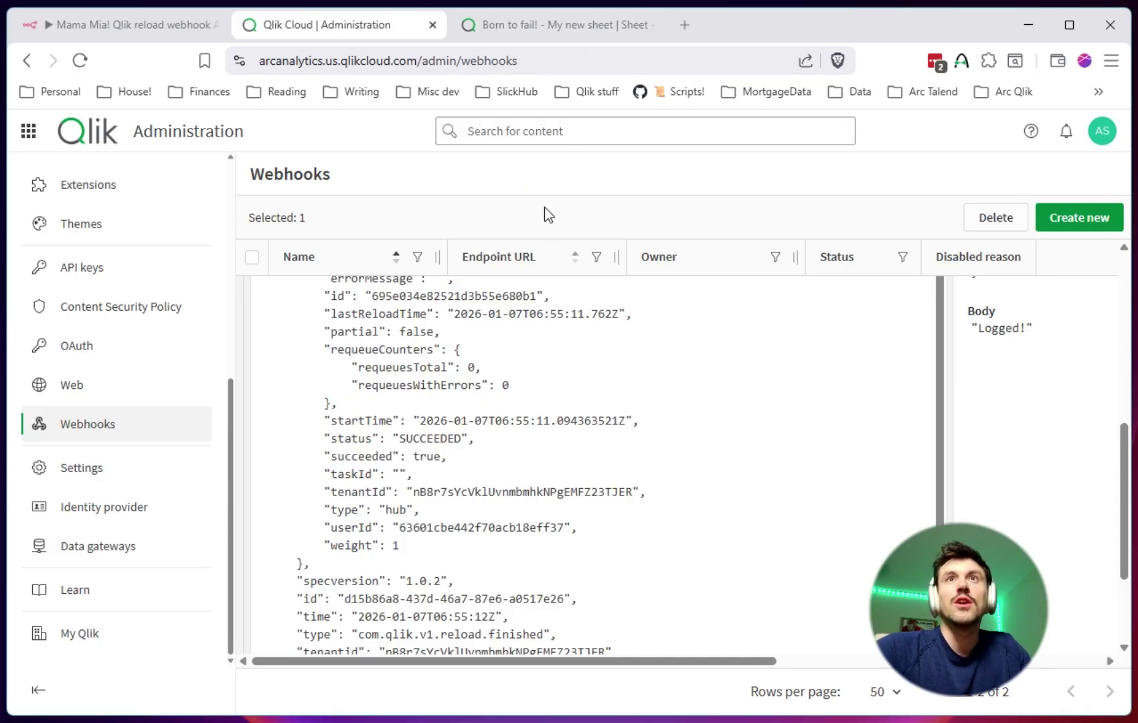
Switch to the n8n workflow, close the Webhook node, activate the workflow, and dismiss the activation notice and production checklist.
{"action": "left_click", "coordinate": [180, 34]}
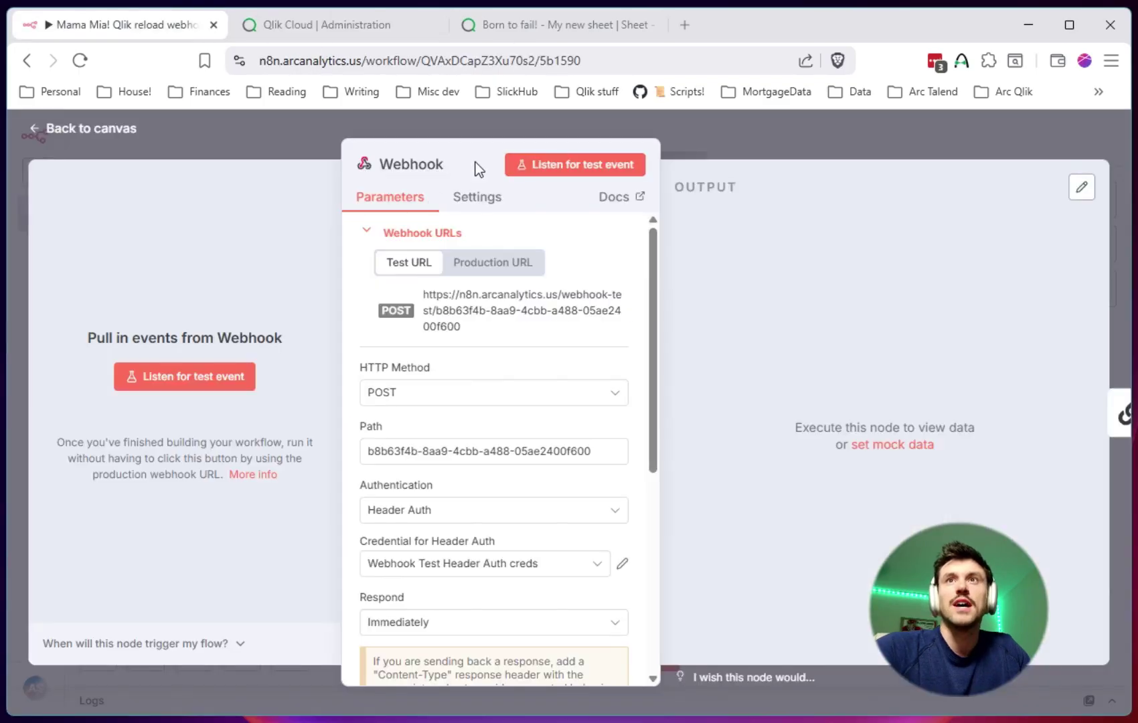
{"action": "left_click", "coordinate": [709, 127]}
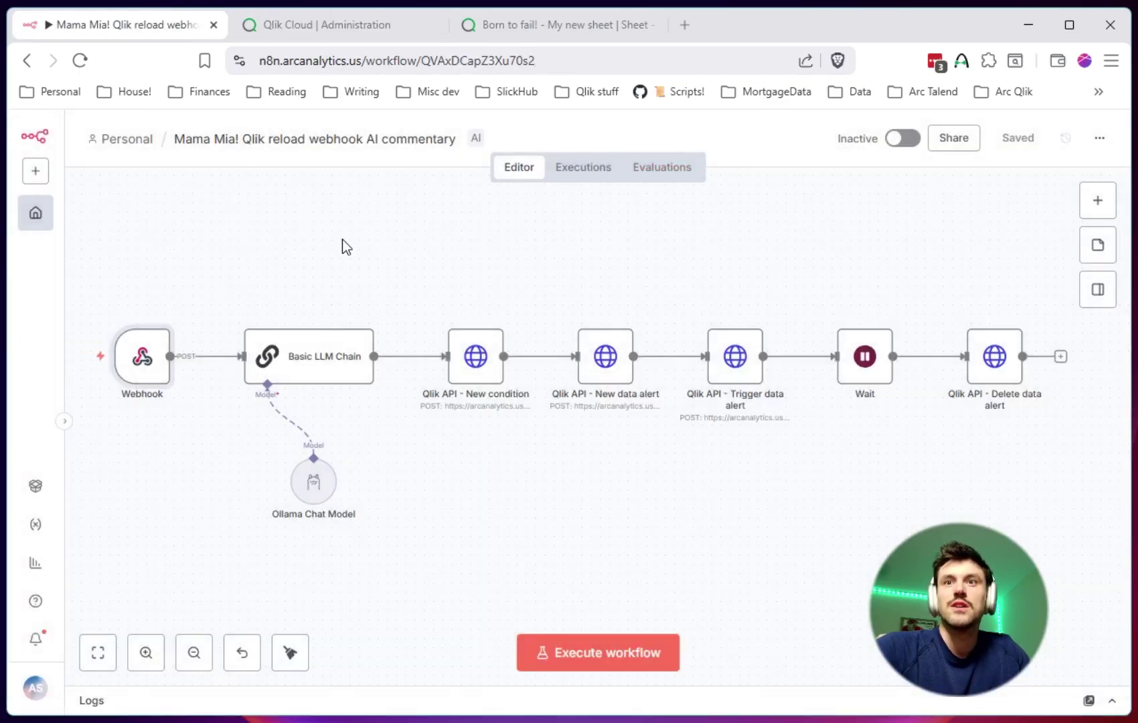
{"action": "left_click", "coordinate": [905, 139]}
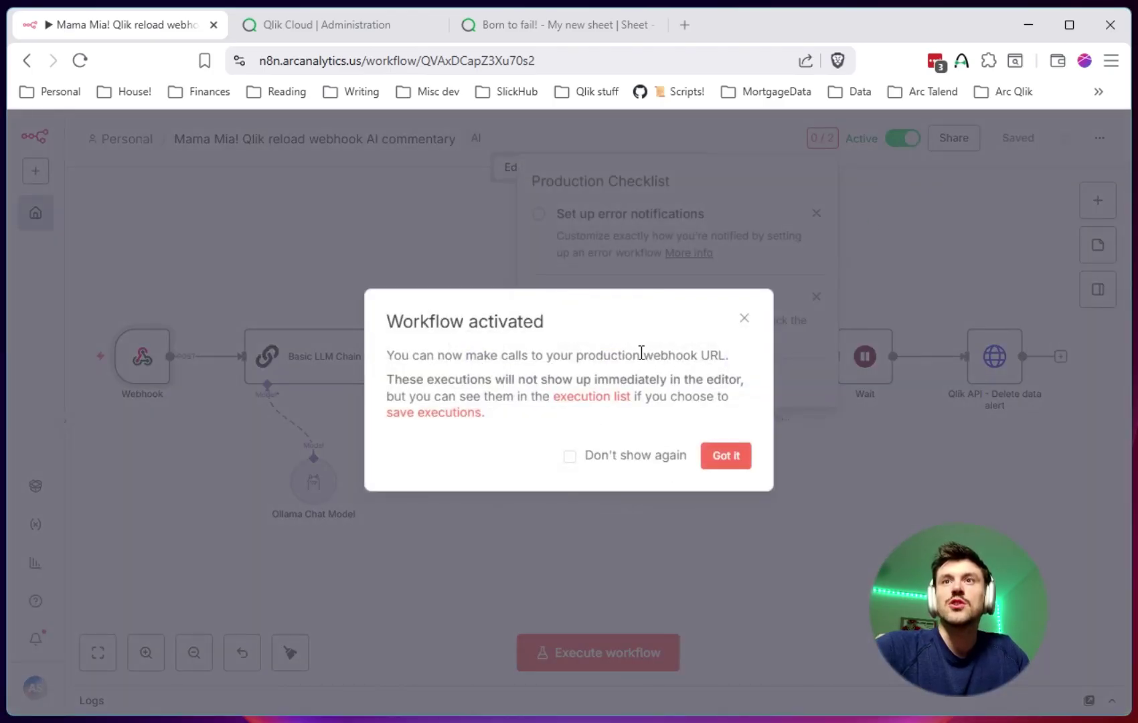
{"action": "left_click_drag", "start_coordinate": [591, 355], "coordinate": [764, 363]}
{"action": "left_click", "coordinate": [728, 461]}
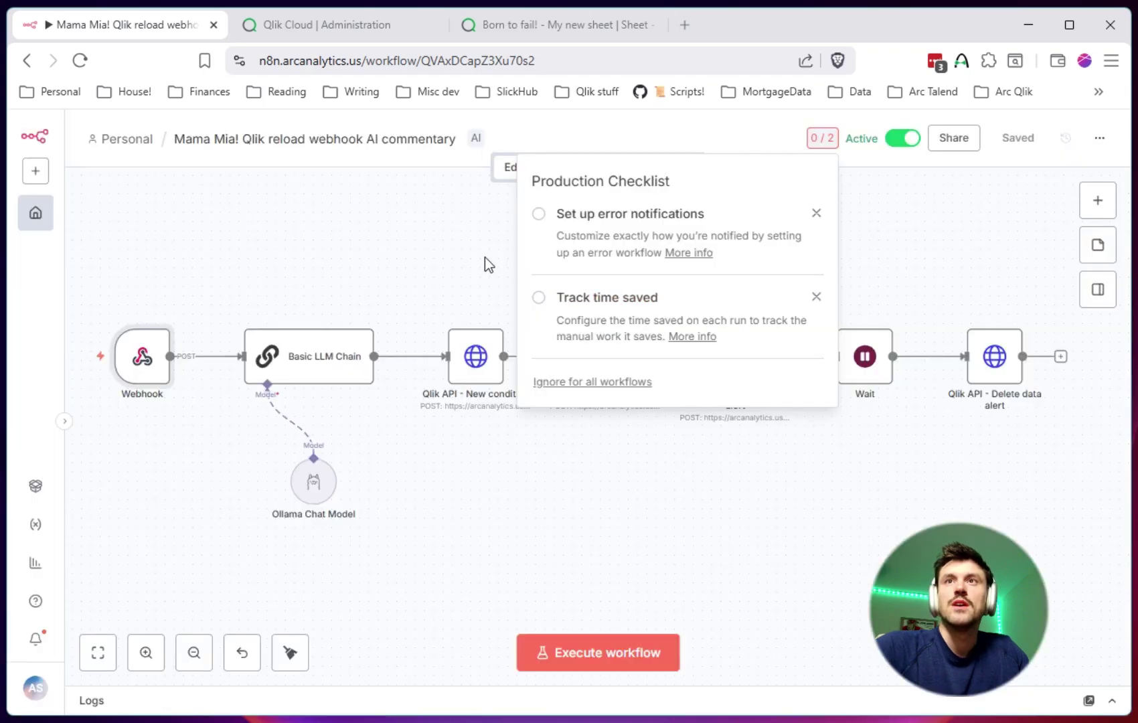
{"action": "left_click", "coordinate": [414, 239]}
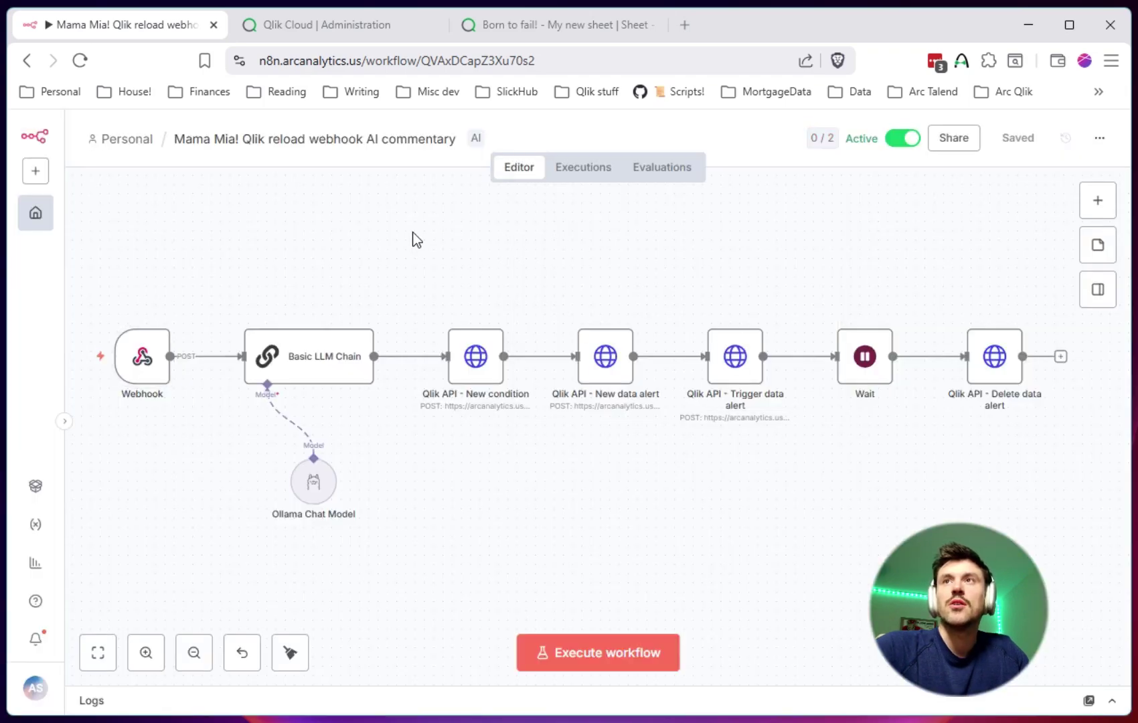
Switch back to Qlik Cloud Administration and collapse the delivery history of n8n Webhook - App Reloads.
{"action": "left_click", "coordinate": [336, 27]}
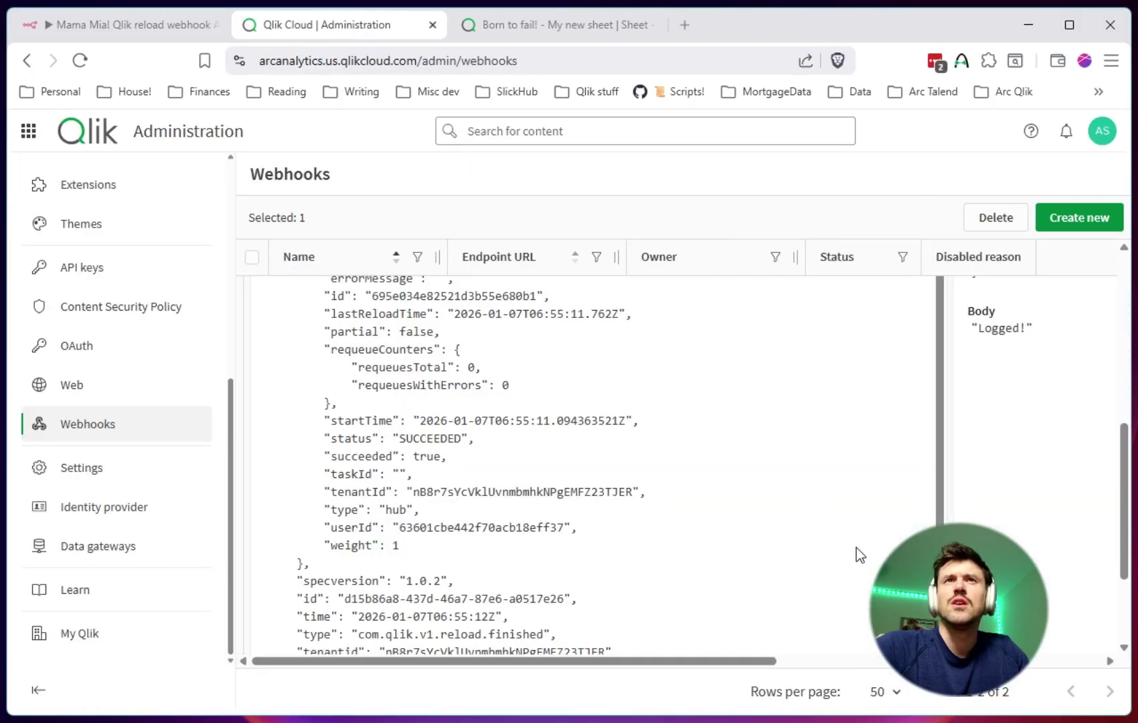
{"action": "scroll", "coordinate": [951, 331], "scroll_direction": "up", "scroll_amount": 10}
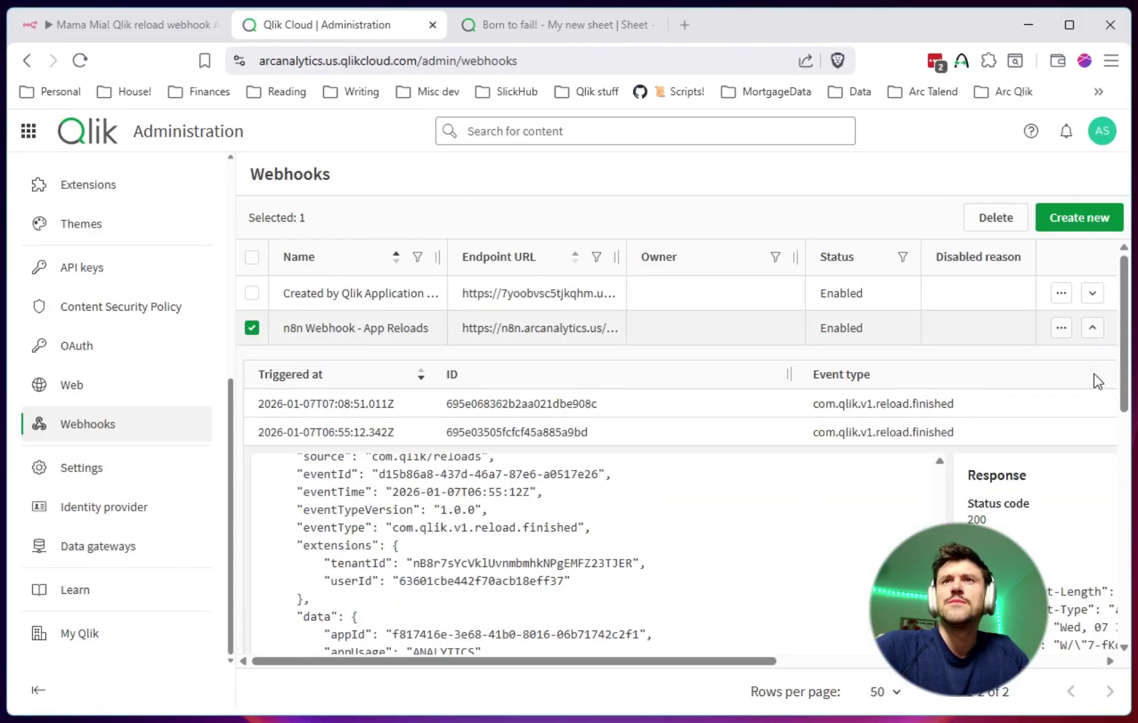
{"action": "left_click", "coordinate": [1106, 328]}
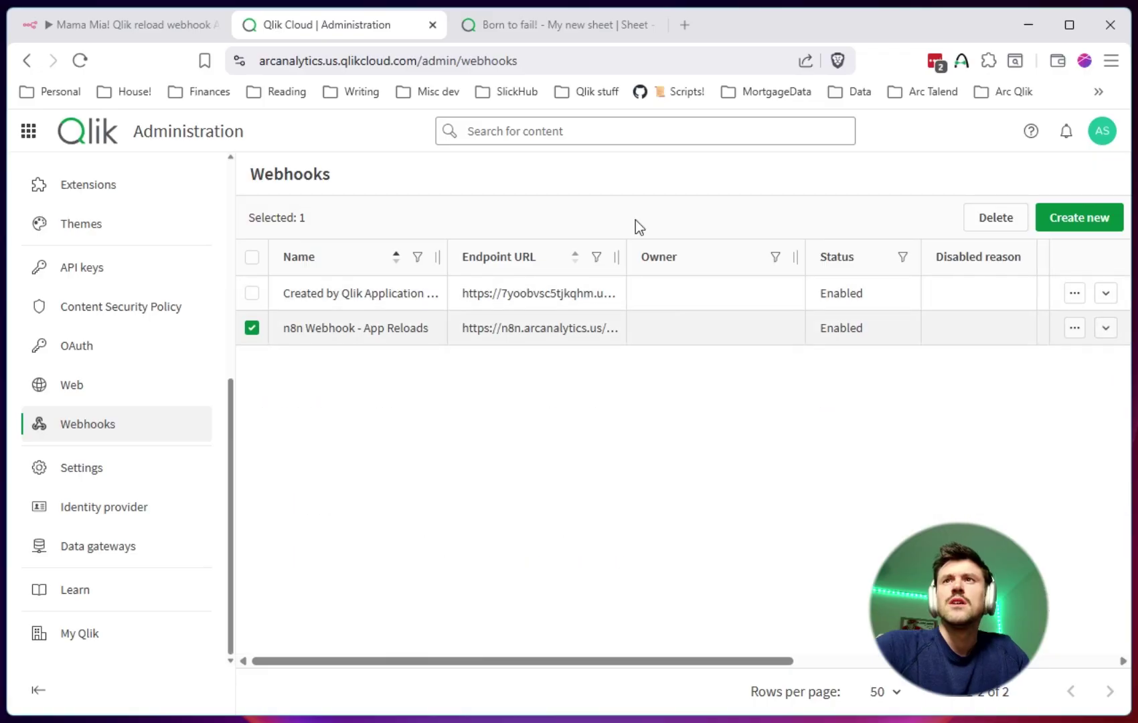
Expand the delivery history of n8n Webhook - App Reloads and collapse the second delivery's details.
{"action": "left_click", "coordinate": [1106, 328]}
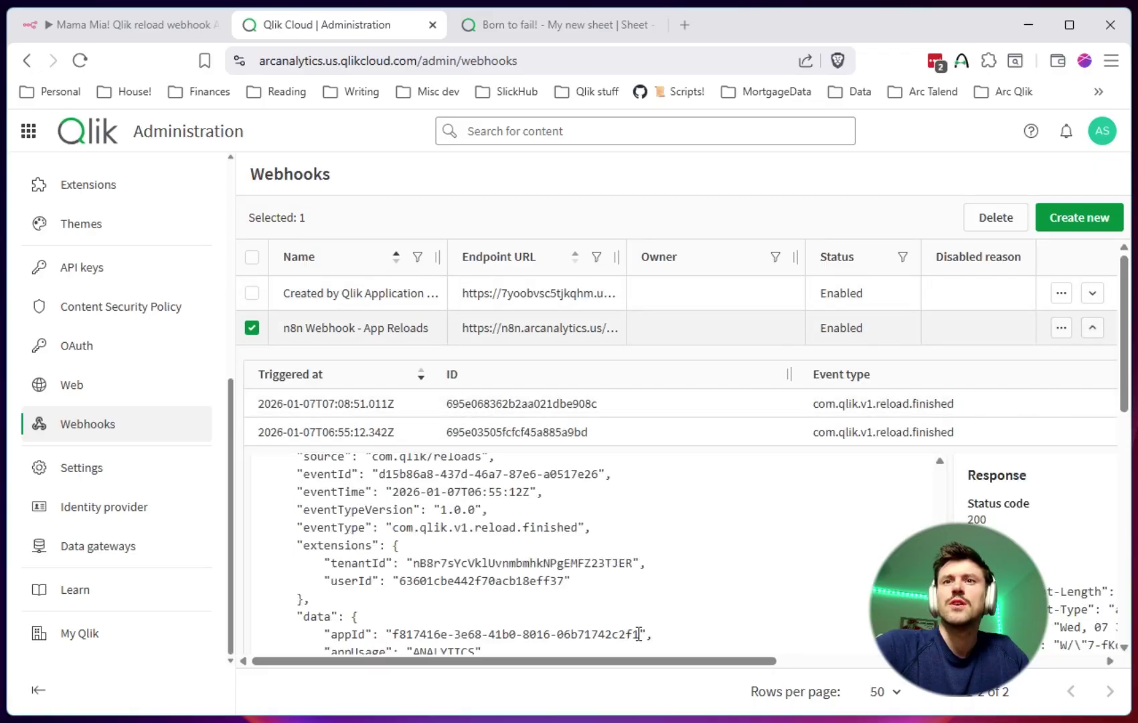
{"action": "left_click_drag", "start_coordinate": [634, 661], "coordinate": [1066, 505]}
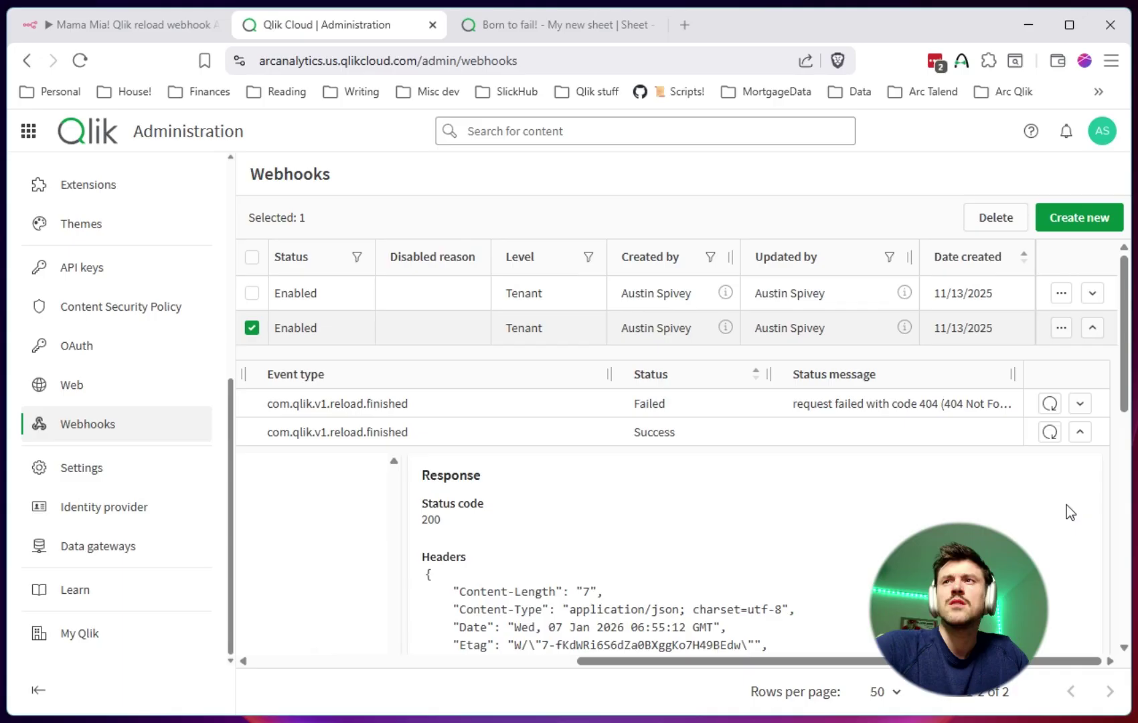
{"action": "left_click", "coordinate": [1086, 433]}
{"action": "left_click_drag", "start_coordinate": [962, 661], "coordinate": [539, 645]}
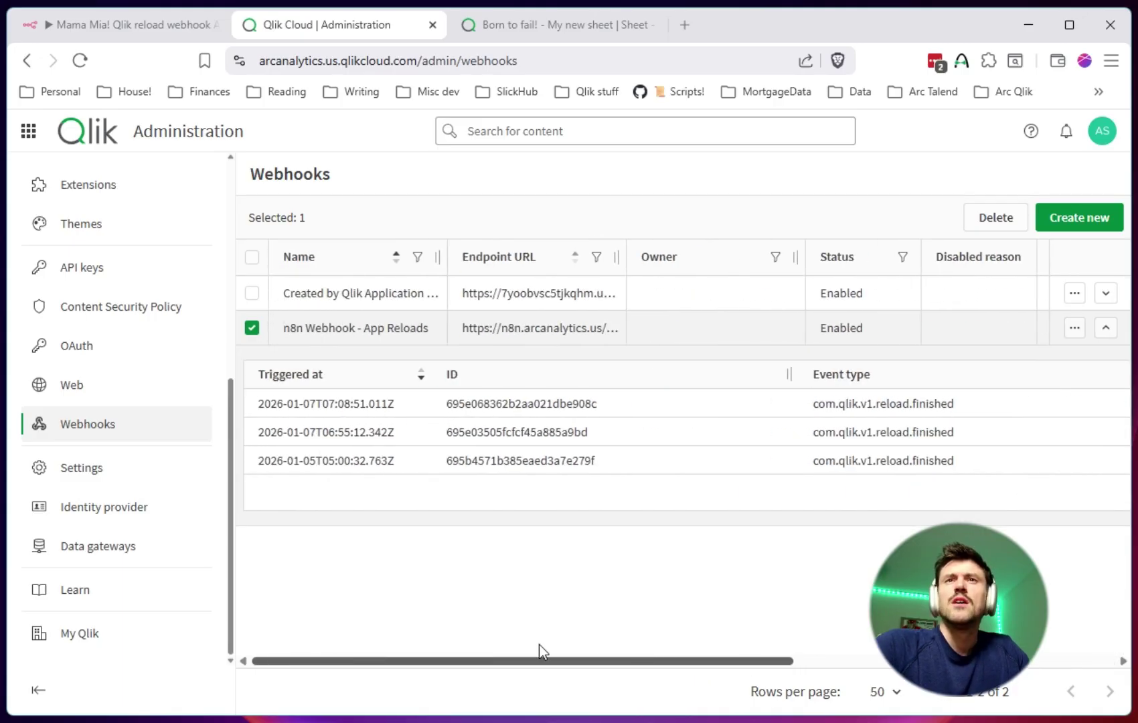
Check the active state of the n8n workflow and return to the Born to fail! app.
{"action": "left_click", "coordinate": [554, 23]}
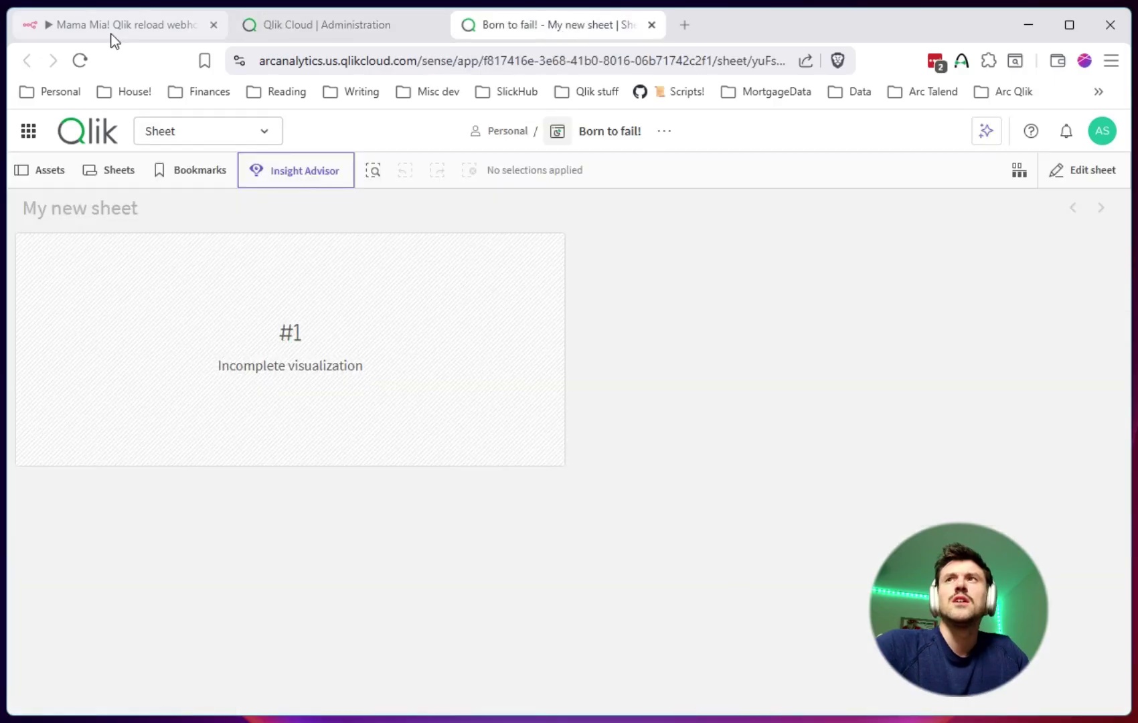
{"action": "left_click", "coordinate": [40, 27]}
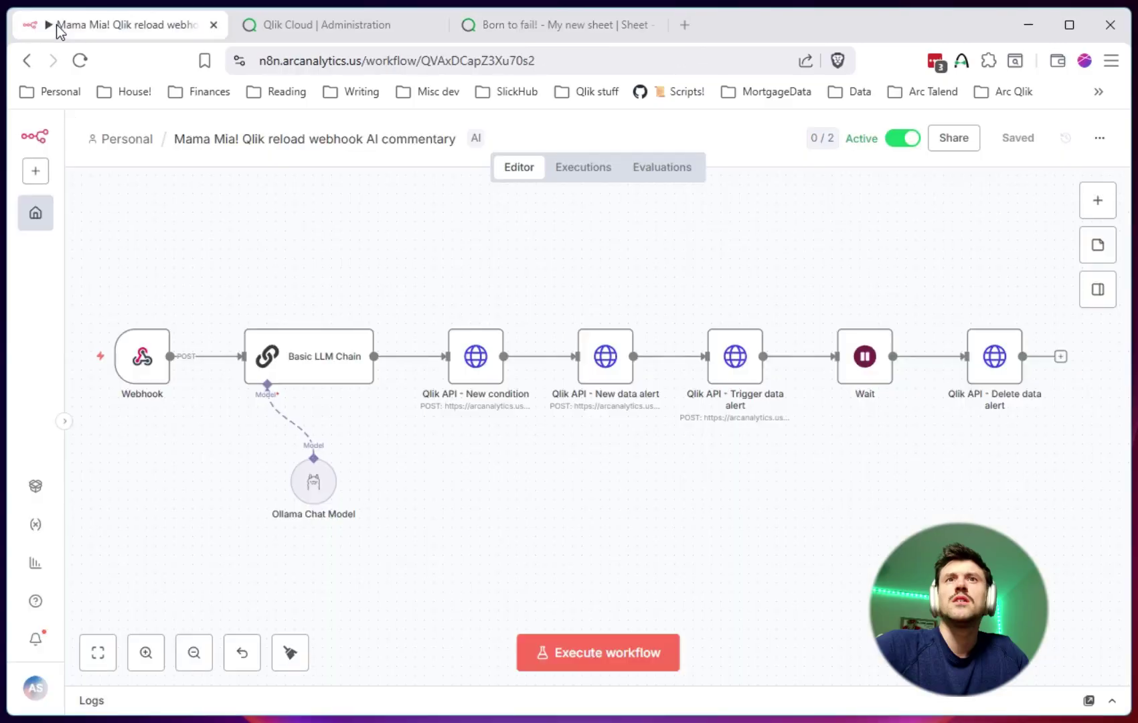
{"action": "left_click", "coordinate": [521, 32]}
Open the details of the Born to fail! app and start an immediate reload.
{"action": "left_click", "coordinate": [665, 132]}
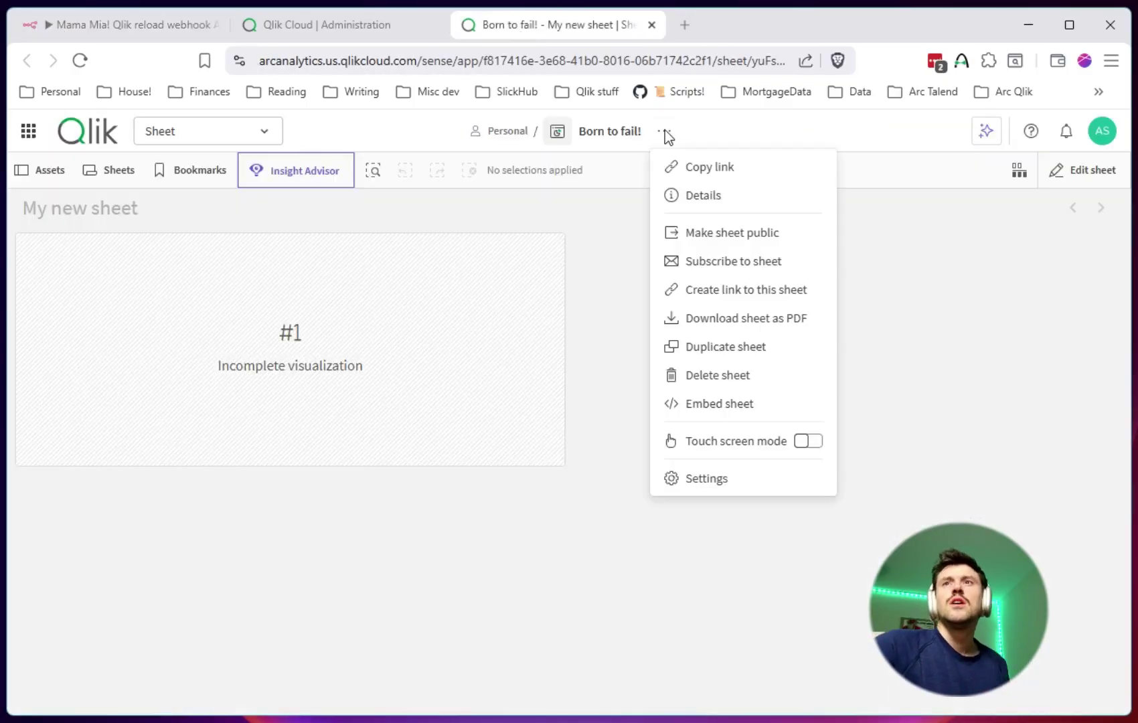
{"action": "left_click", "coordinate": [595, 138]}
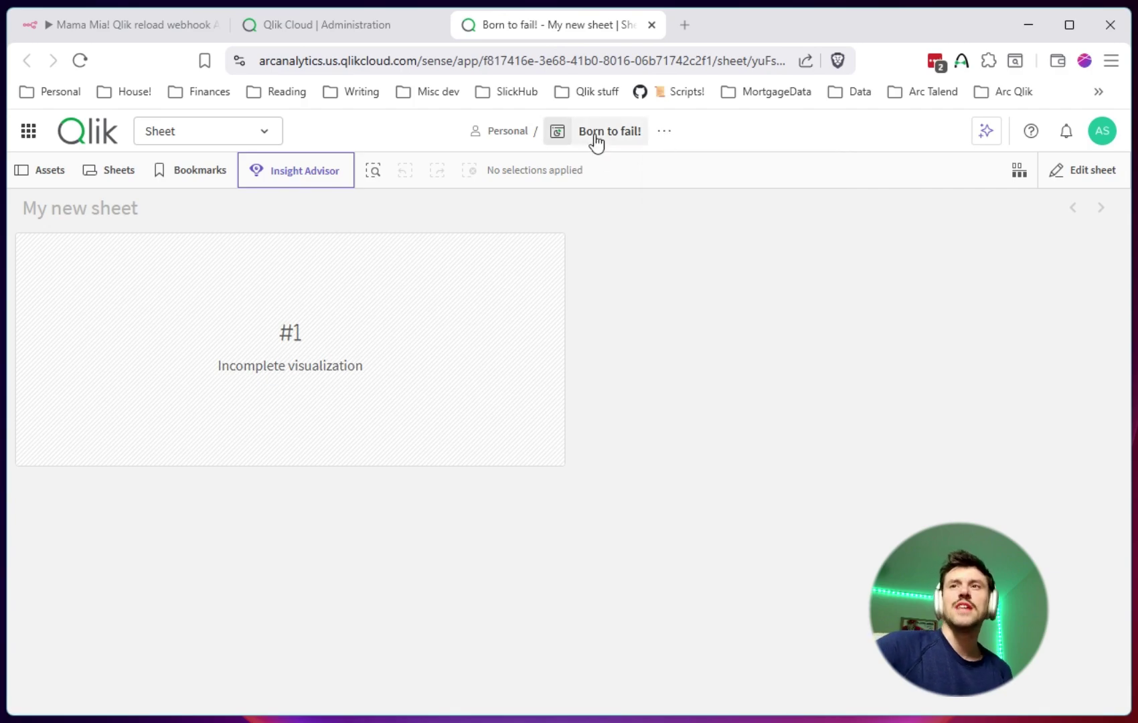
{"action": "left_click", "coordinate": [596, 139]}
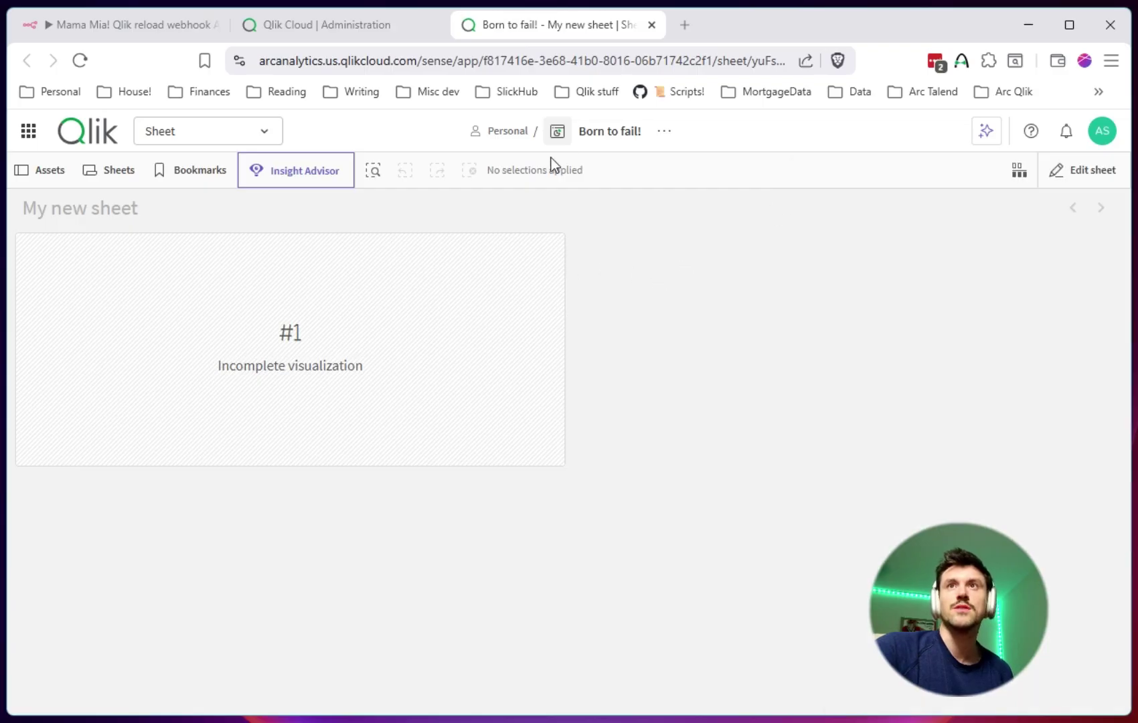
{"action": "left_click", "coordinate": [622, 133]}
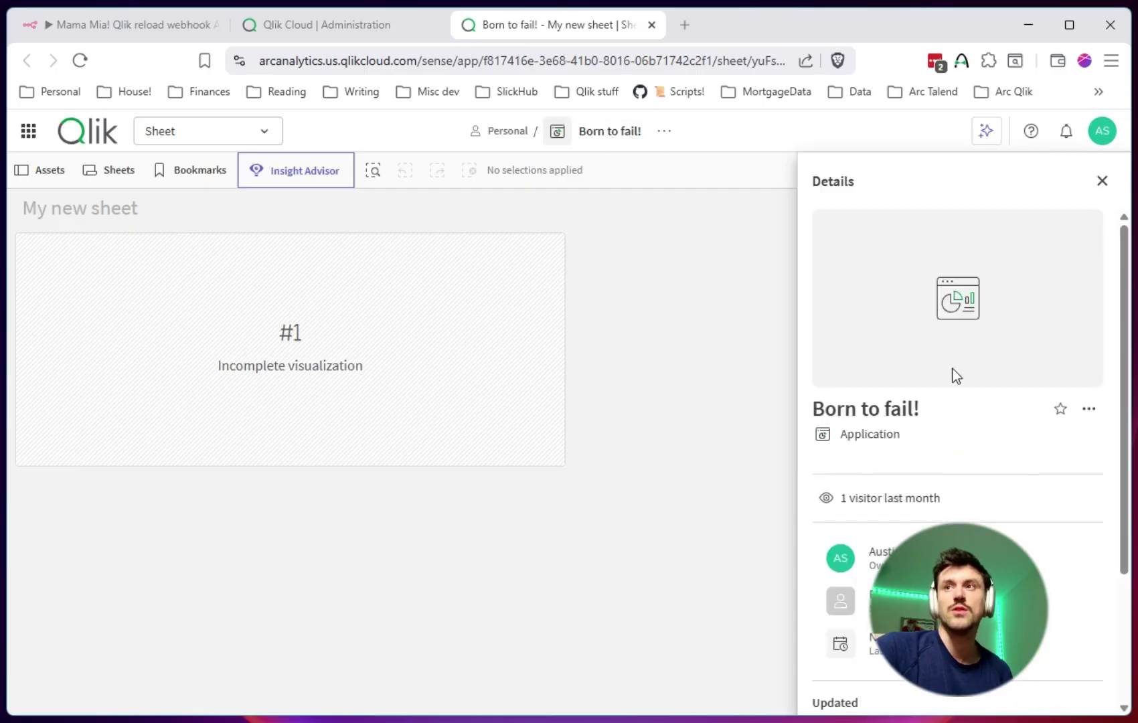
{"action": "left_click", "coordinate": [1090, 409]}
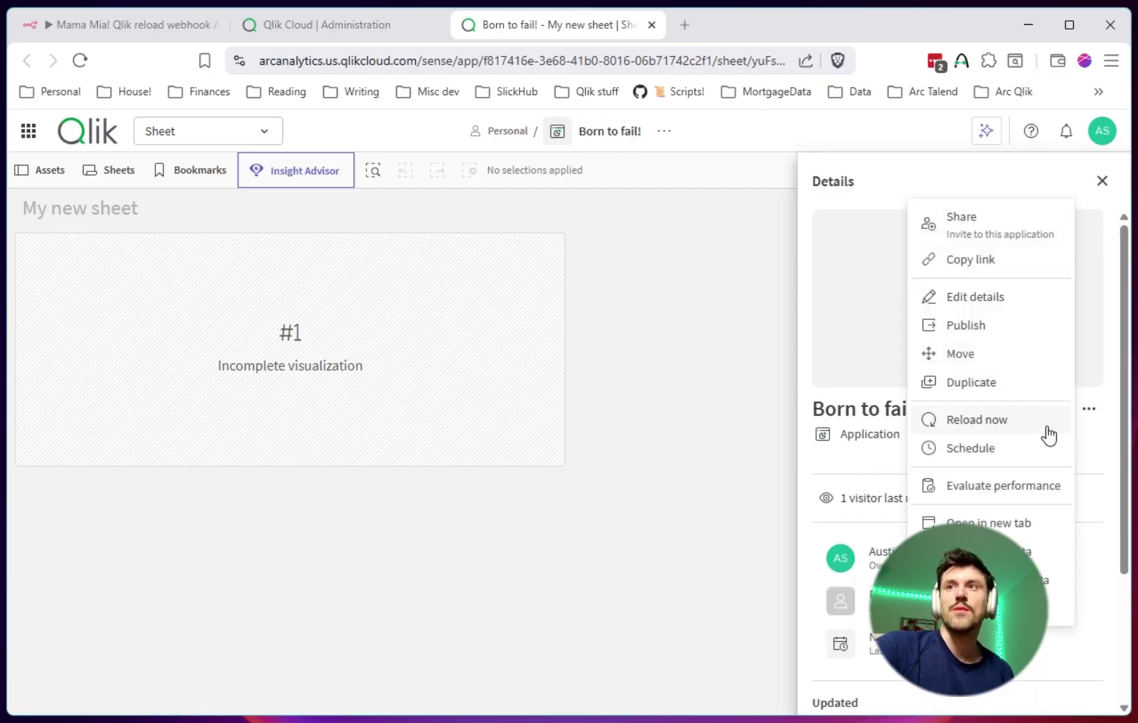
{"action": "left_click", "coordinate": [986, 426]}
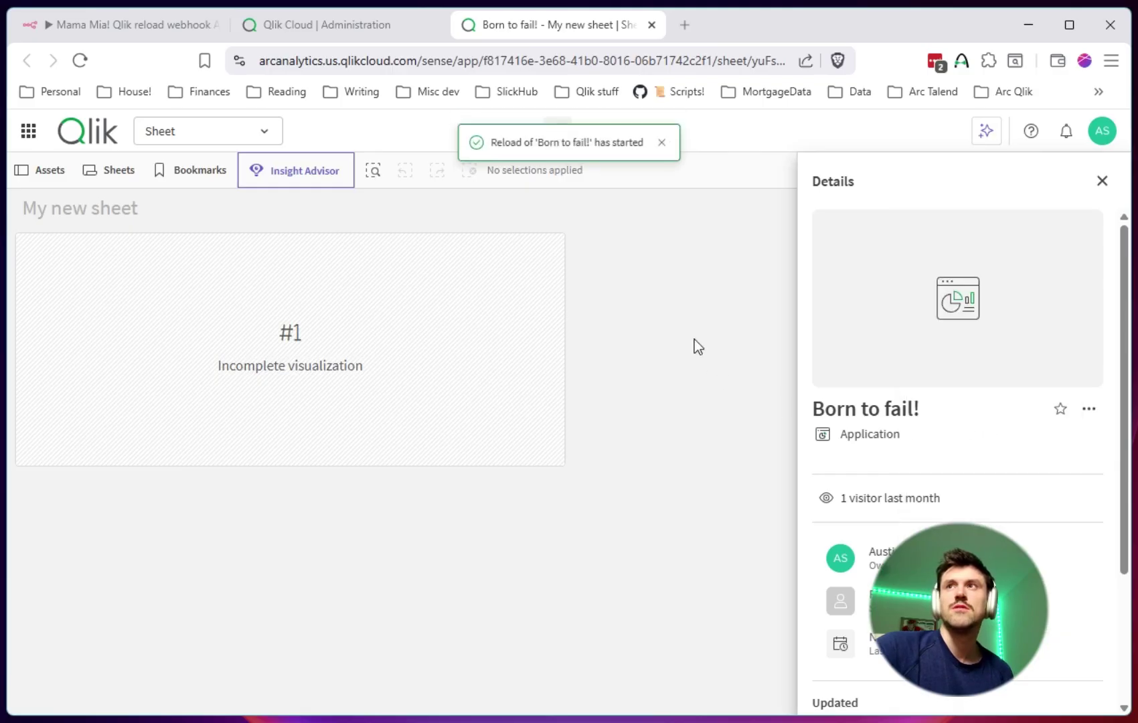
Close the app details and reload messages, and read the alert in the Qlik Cloud notifications.
{"action": "left_click", "coordinate": [1102, 182]}
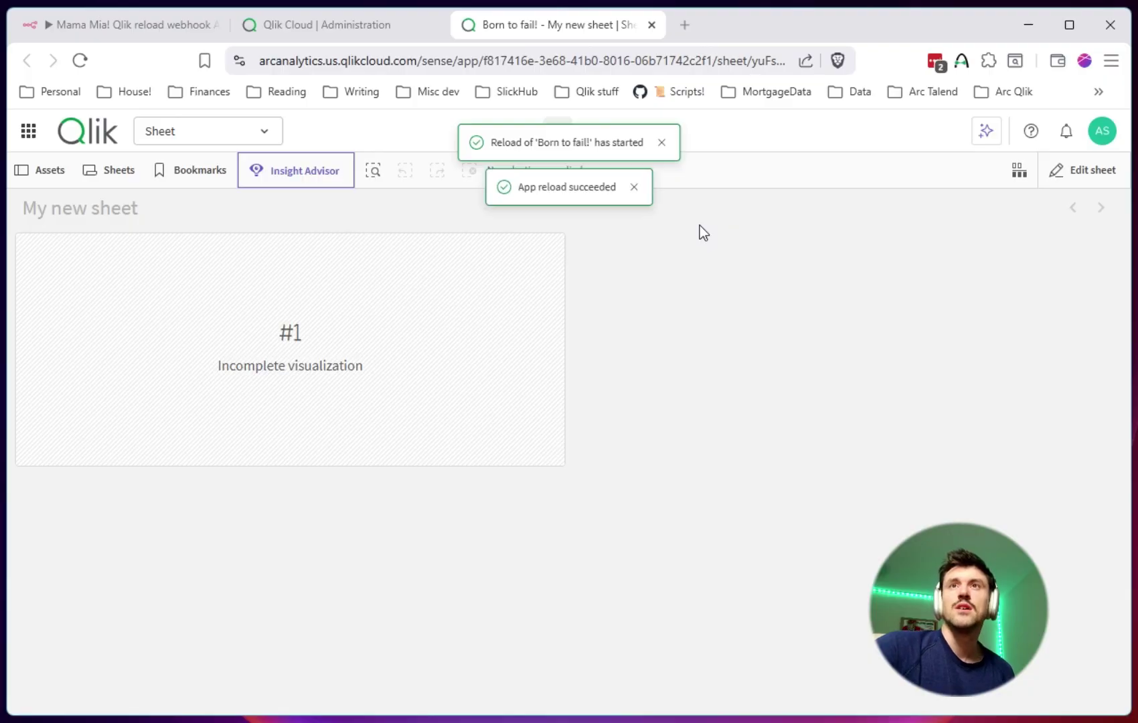
{"action": "left_click", "coordinate": [634, 142]}
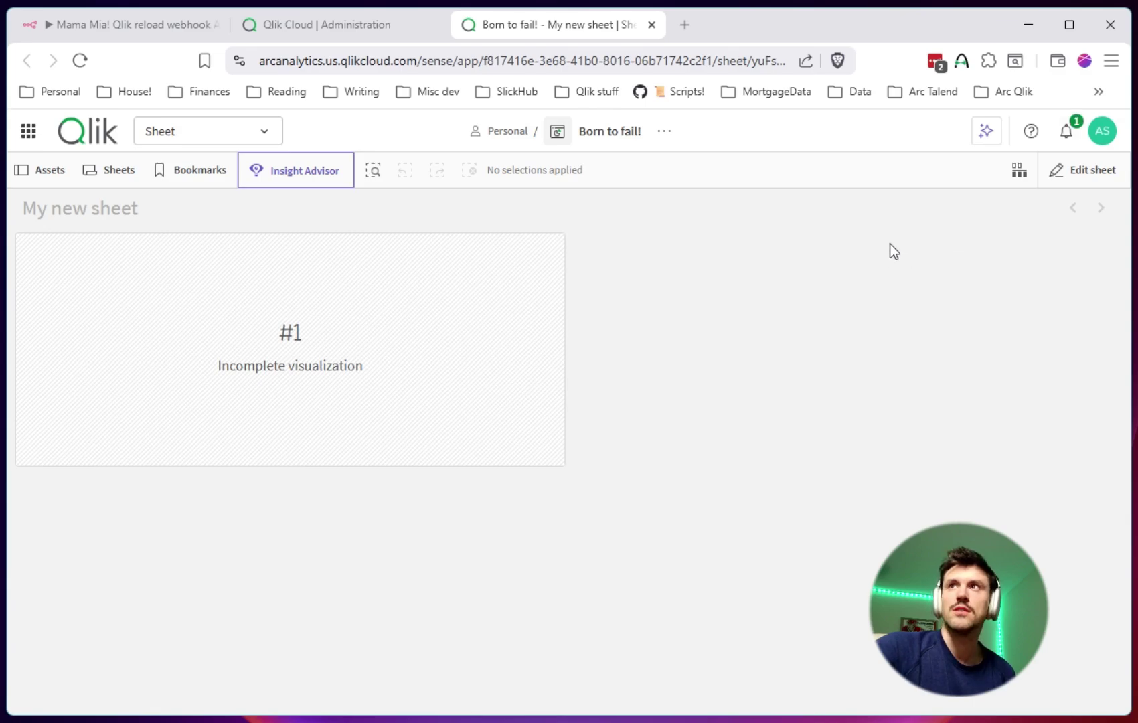
{"action": "left_click", "coordinate": [1066, 132]}
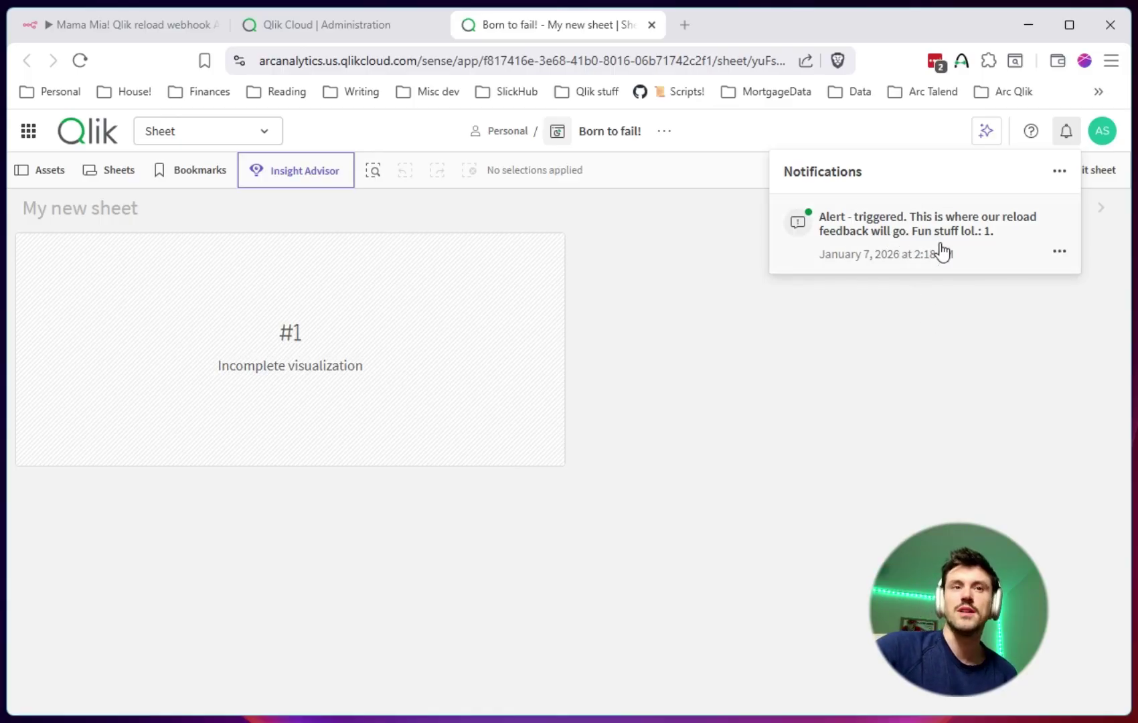
{"action": "left_click", "coordinate": [905, 328]}
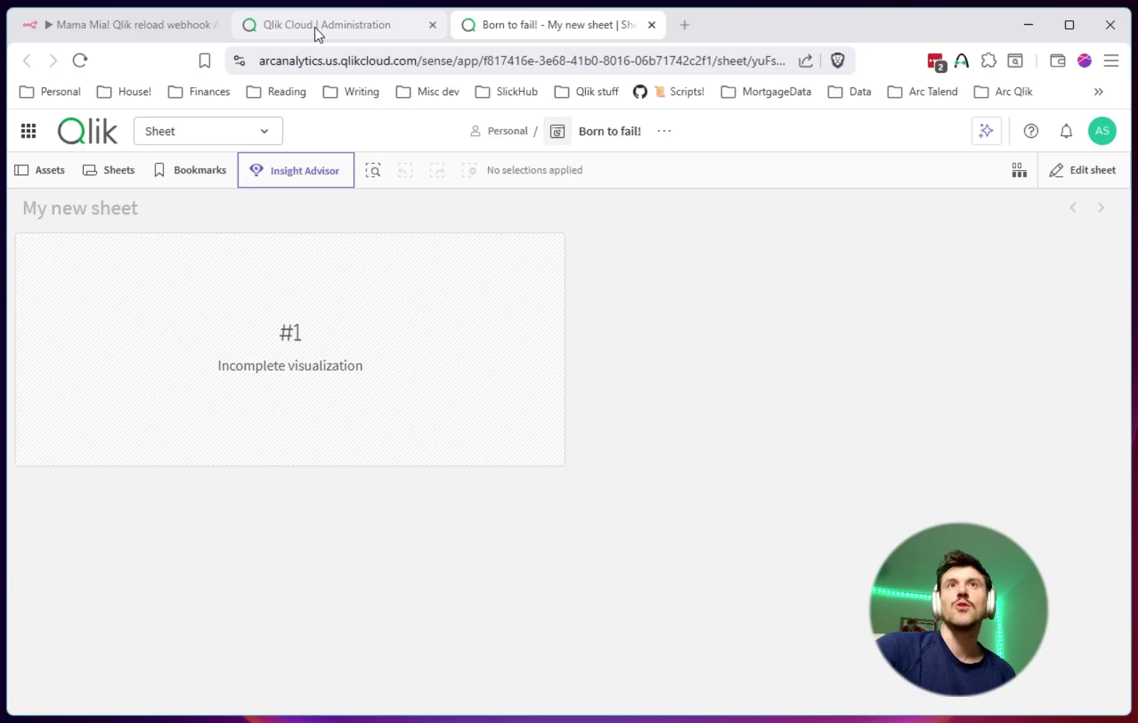
Switch to Qlik Cloud Administration and examine the response of the newest n8n Webhook - App Reloads delivery.
{"action": "left_click", "coordinate": [350, 27]}
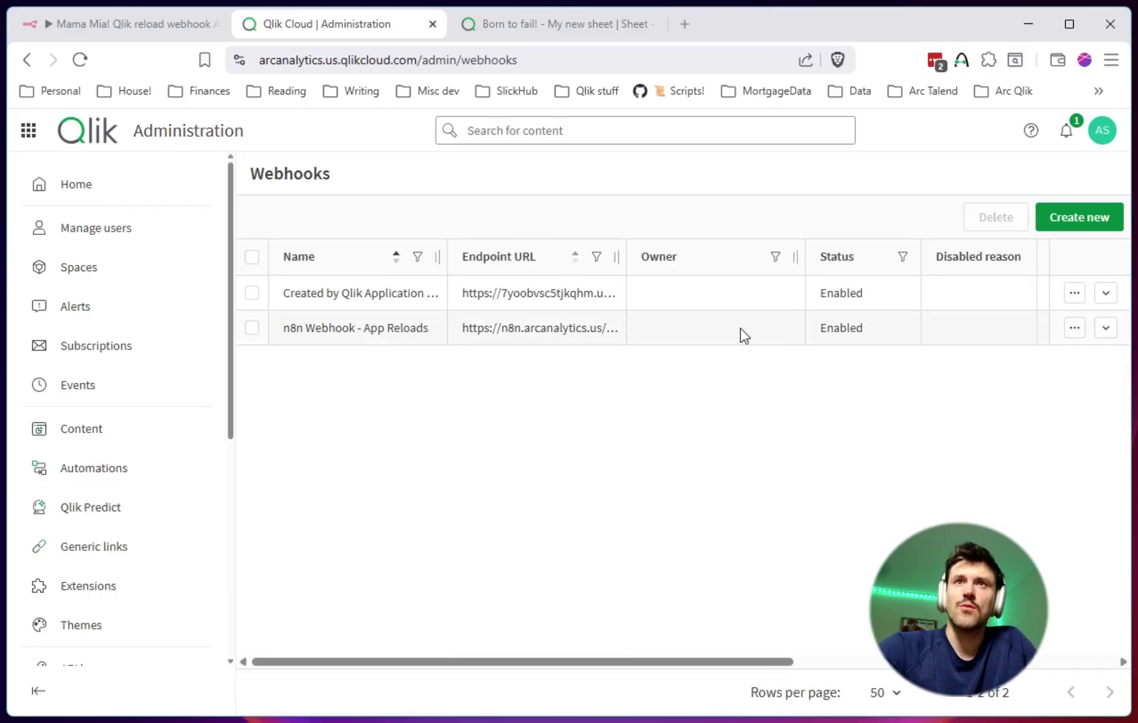
{"action": "left_click", "coordinate": [1106, 329]}
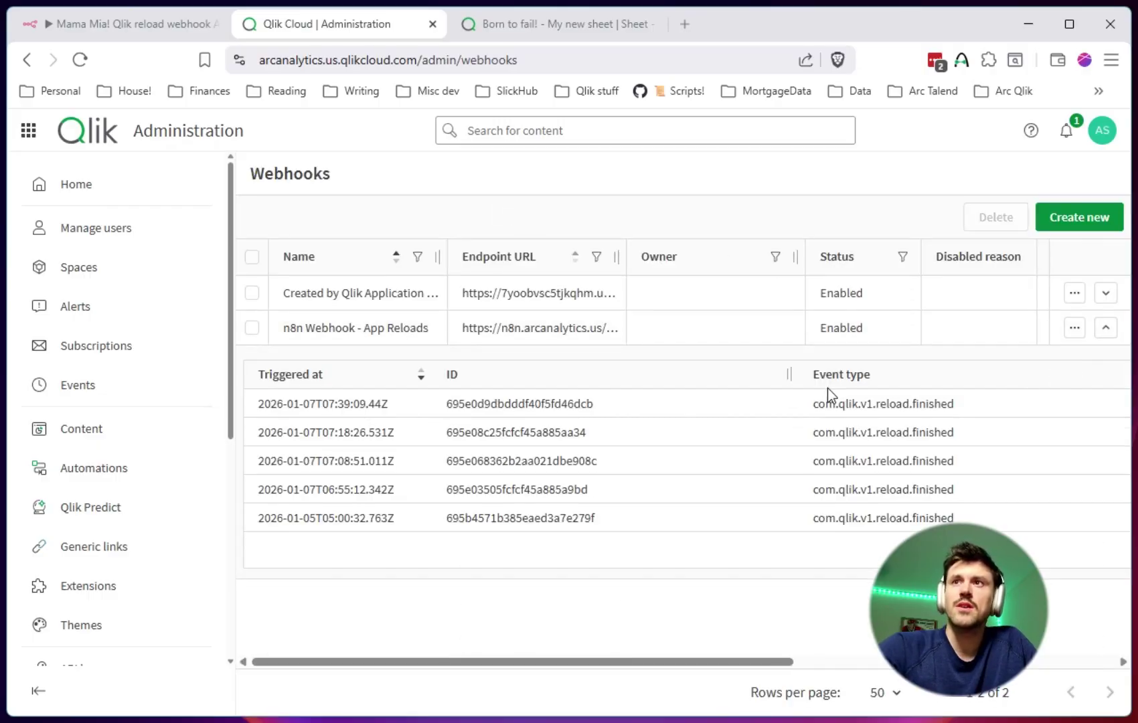
{"action": "left_click_drag", "start_coordinate": [691, 663], "coordinate": [1098, 663]}
{"action": "left_click", "coordinate": [1101, 404]}
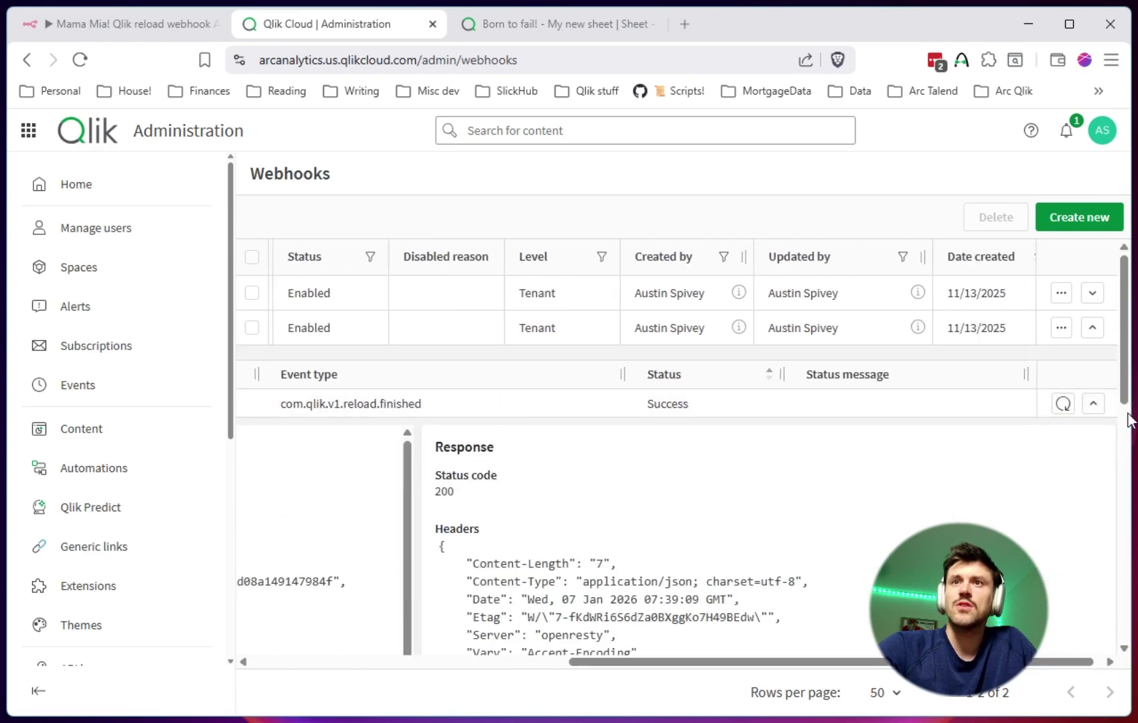
{"action": "scroll", "coordinate": [1126, 432], "scroll_direction": "down", "scroll_amount": 2}
{"action": "scroll", "coordinate": [1130, 449], "scroll_direction": "down", "scroll_amount": 1}
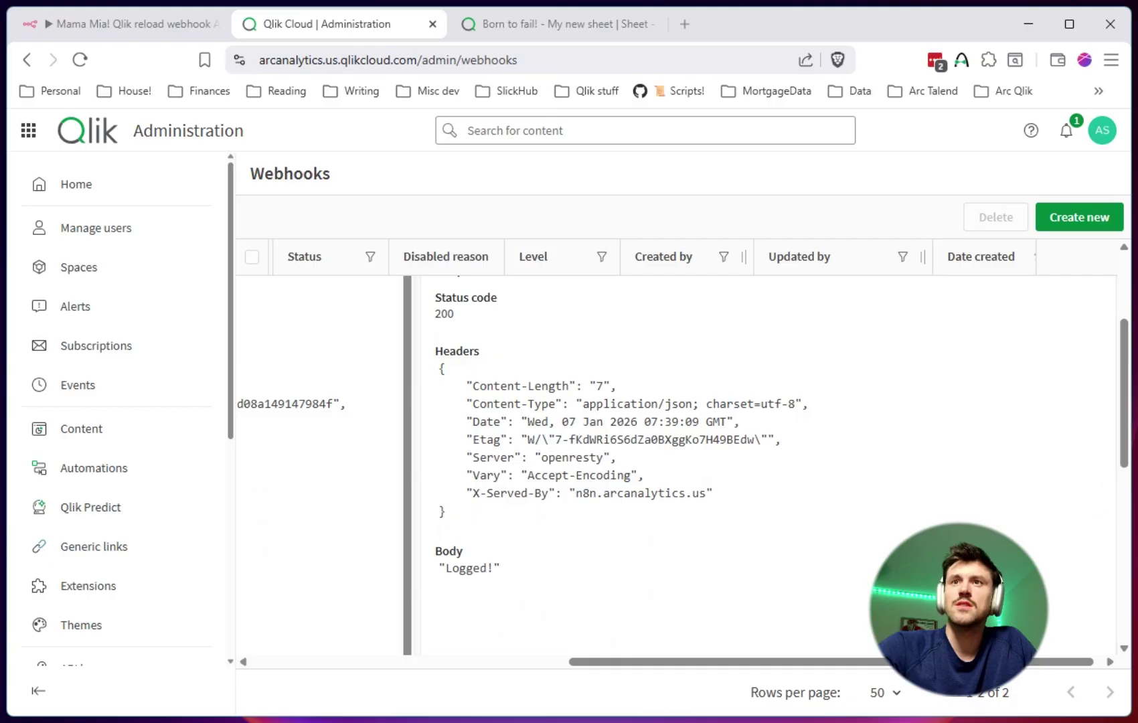
Examine the newest delivery's request headers and the start of its body, including the source and eventType fields.
{"action": "left_click_drag", "start_coordinate": [918, 663], "coordinate": [554, 669]}
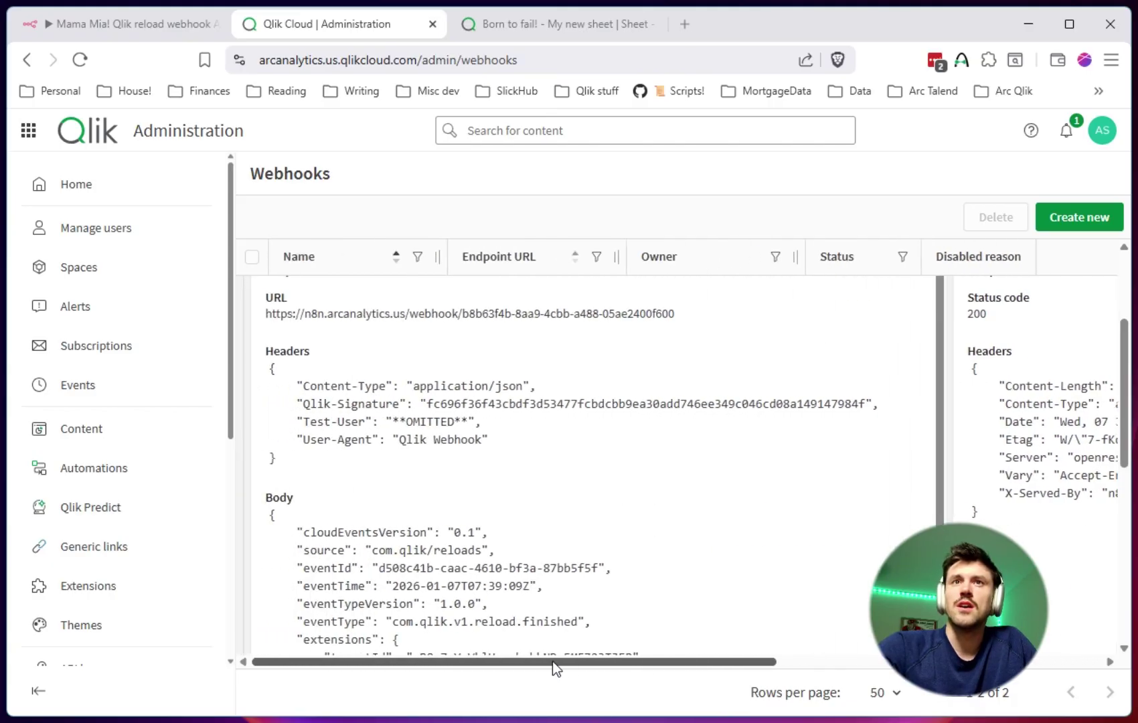
{"action": "scroll", "coordinate": [347, 405], "scroll_direction": "down", "scroll_amount": 1}
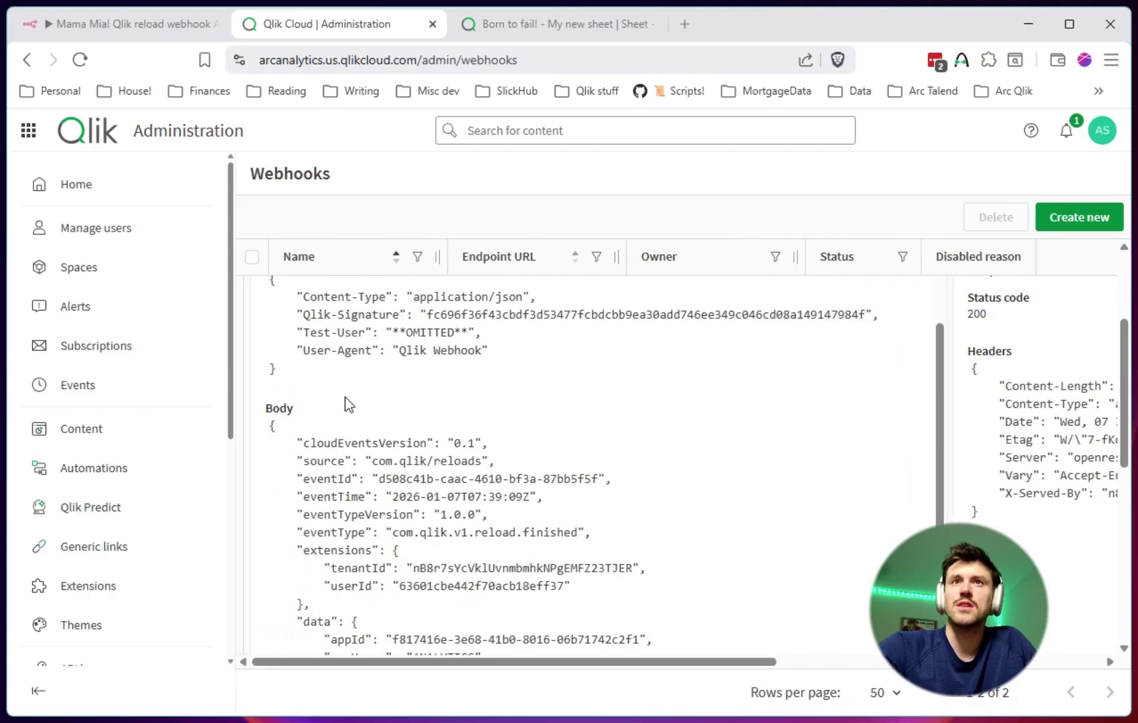
{"action": "scroll", "coordinate": [347, 405], "scroll_direction": "down", "scroll_amount": 1}
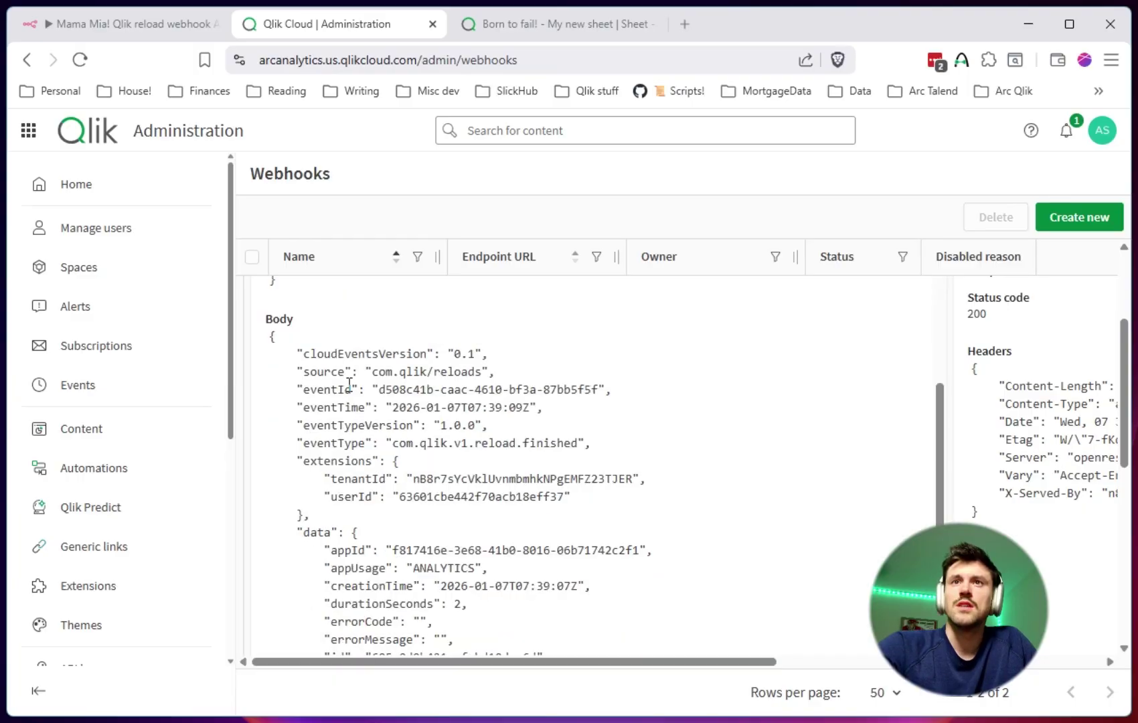
{"action": "left_click_drag", "start_coordinate": [494, 355], "coordinate": [380, 391]}
{"action": "left_click", "coordinate": [484, 440]}
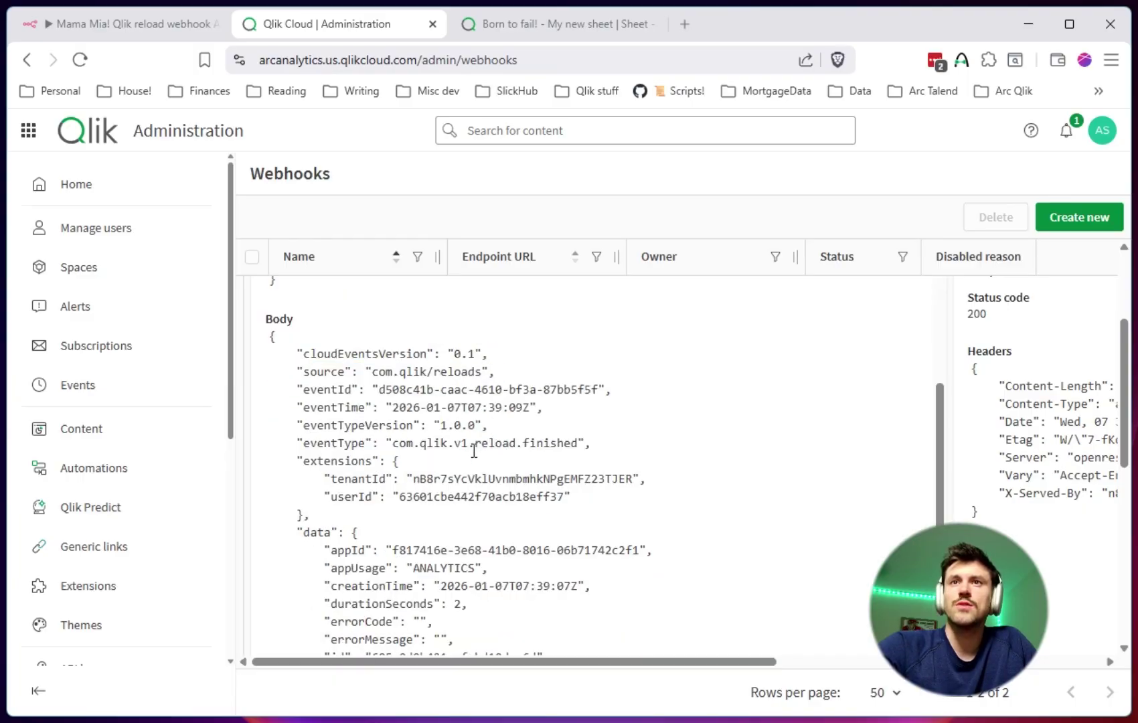
{"action": "left_click_drag", "start_coordinate": [467, 443], "coordinate": [580, 433]}
Examine the data section of the delivery's request body, including the appId and status fields.
{"action": "scroll", "coordinate": [580, 435], "scroll_direction": "down", "scroll_amount": 1}
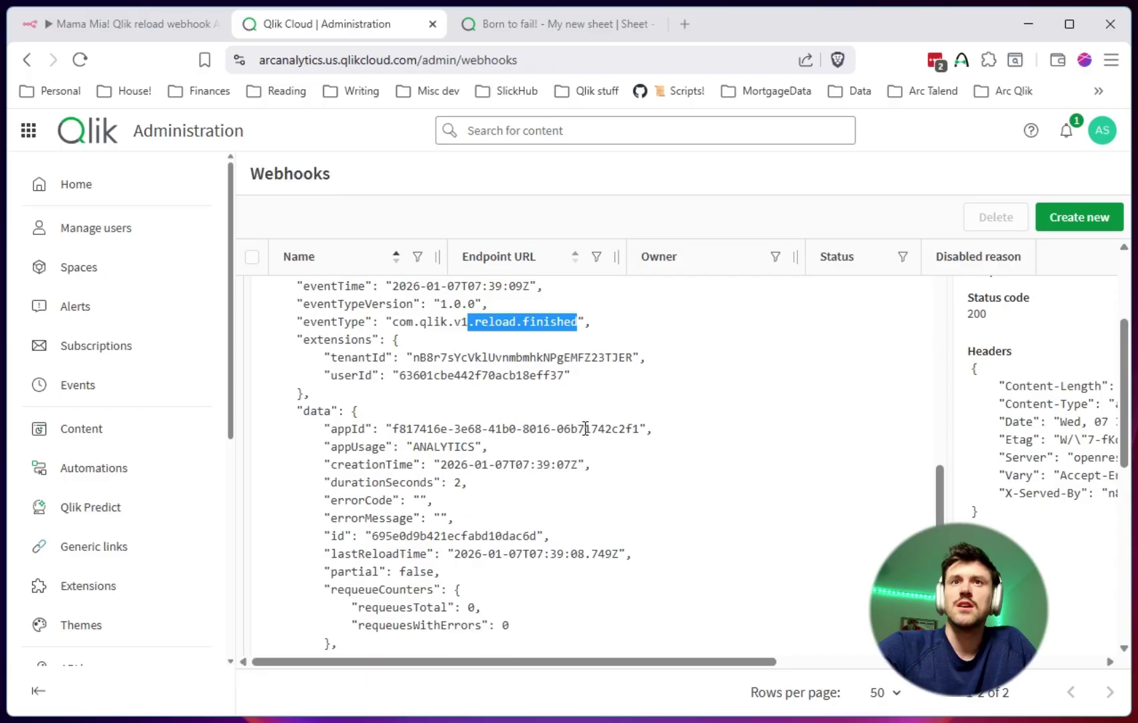
{"action": "scroll", "coordinate": [402, 395], "scroll_direction": "down", "scroll_amount": 1}
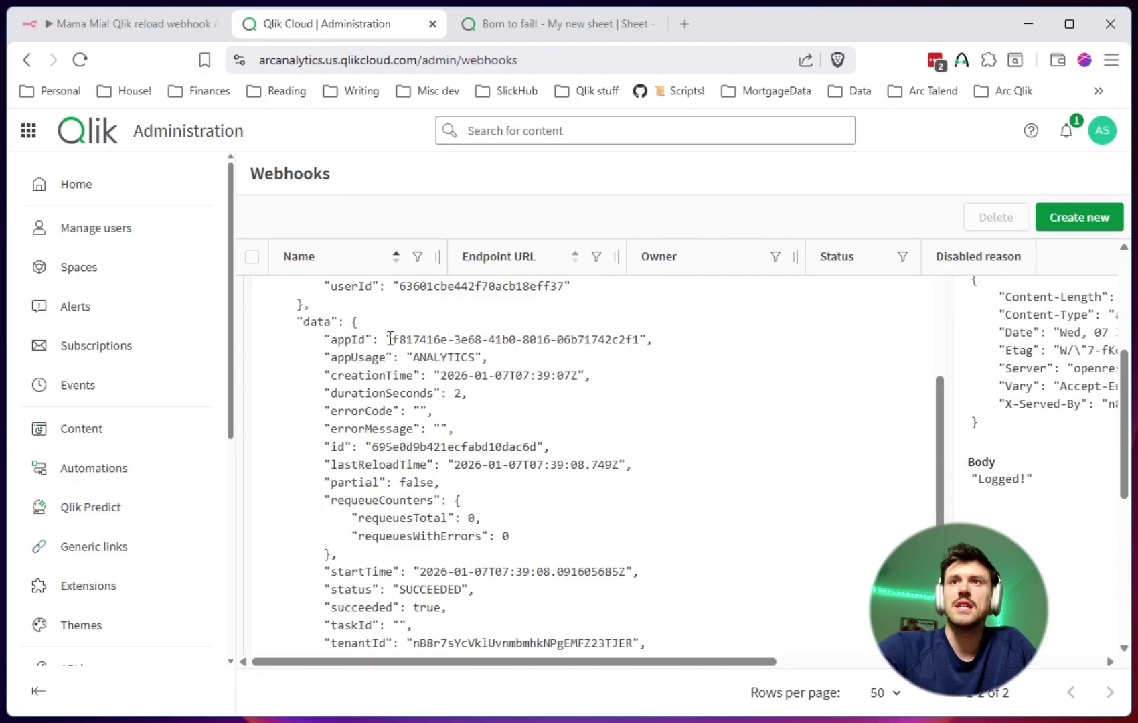
{"action": "left_click_drag", "start_coordinate": [391, 339], "coordinate": [644, 340]}
{"action": "left_click", "coordinate": [665, 346]}
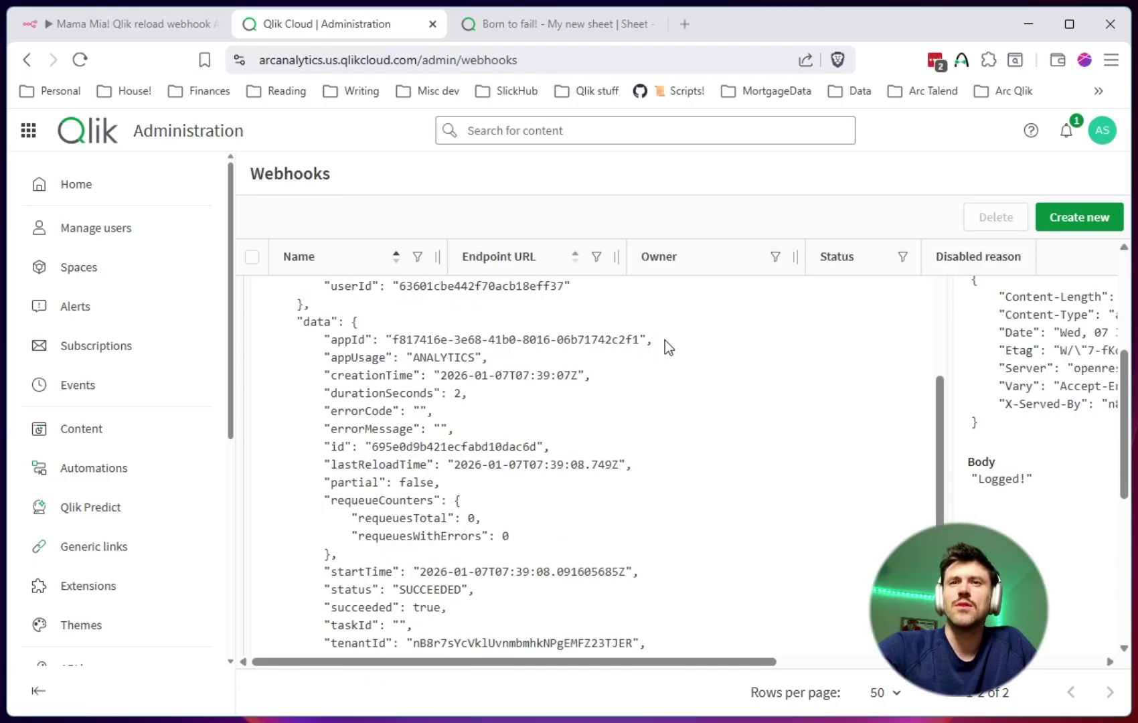
{"action": "scroll", "coordinate": [444, 395], "scroll_direction": "down", "scroll_amount": 1}
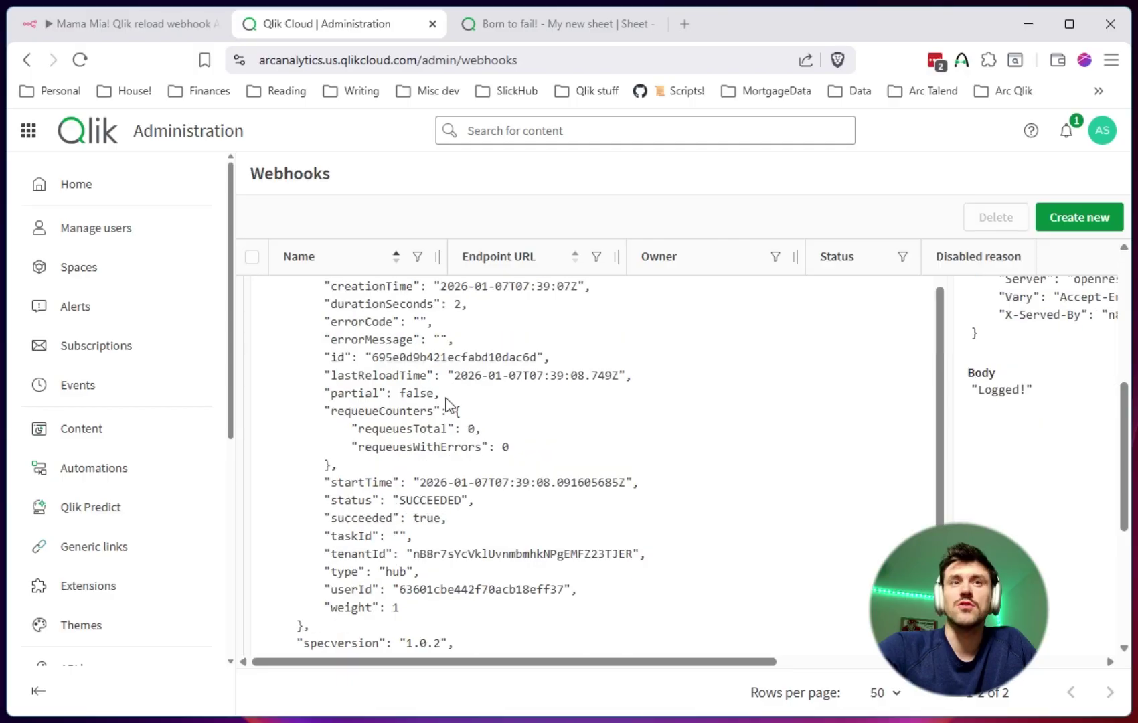
{"action": "left_click_drag", "start_coordinate": [325, 501], "coordinate": [461, 500]}
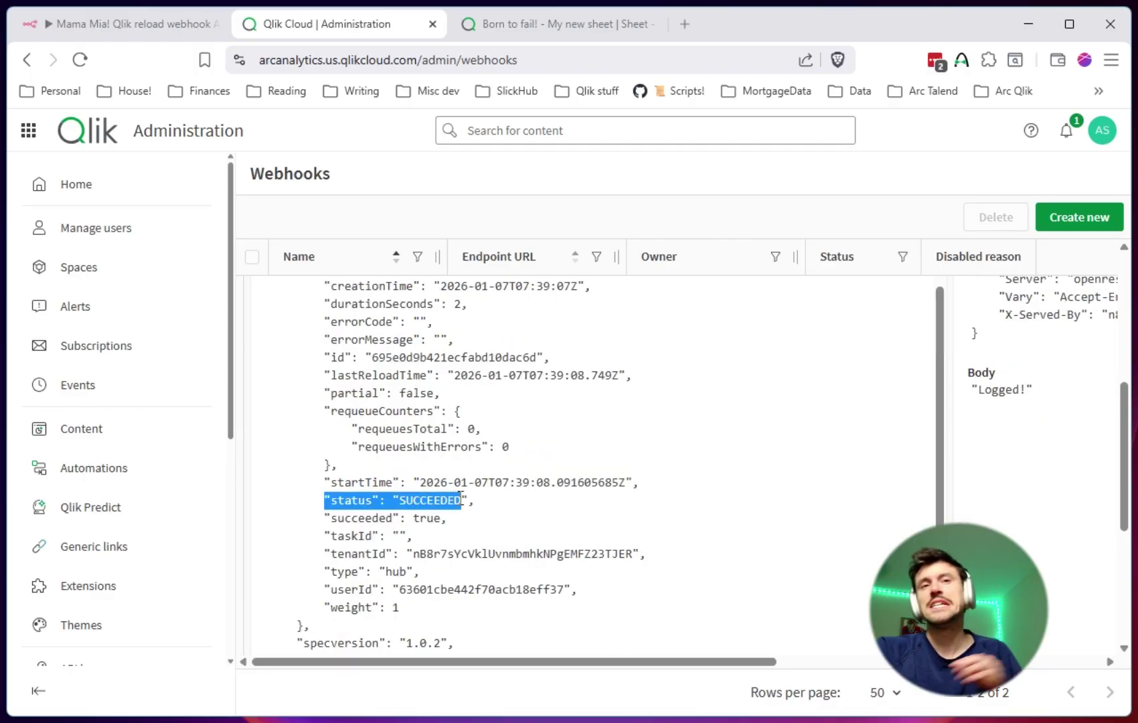
{"action": "left_click", "coordinate": [466, 527]}
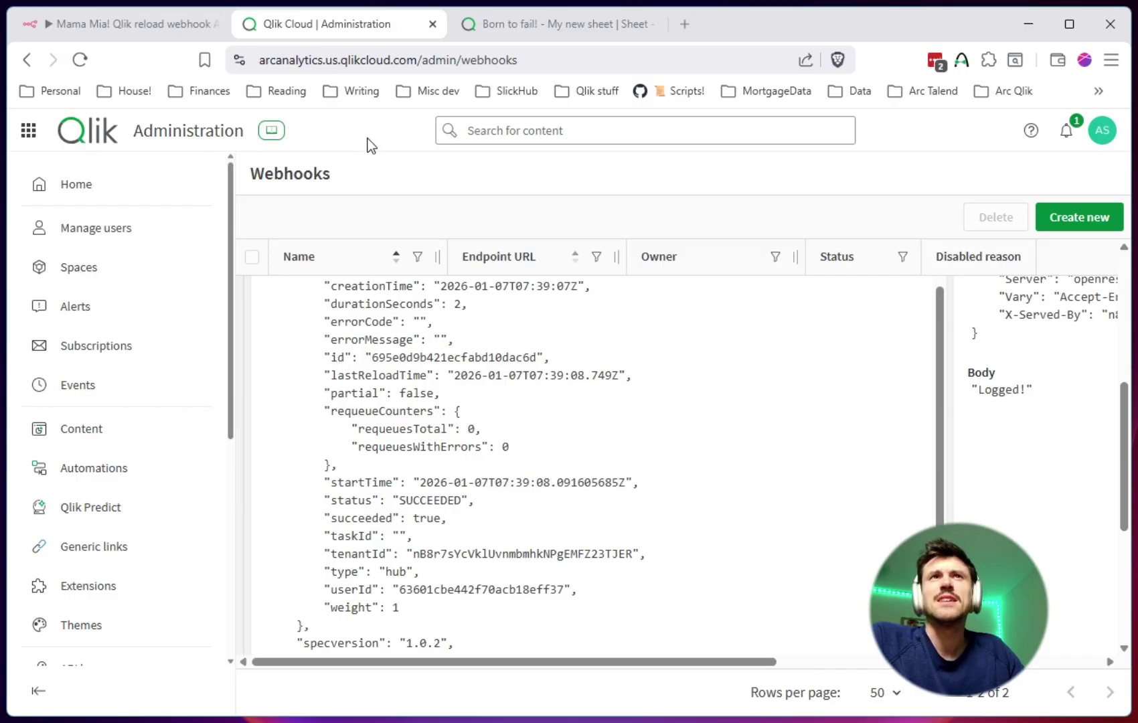
Switch to the n8n execution of Jan 7, 02:18:26 and examine its Webhook node's JSON output, including the status field.
{"action": "left_click", "coordinate": [118, 24]}
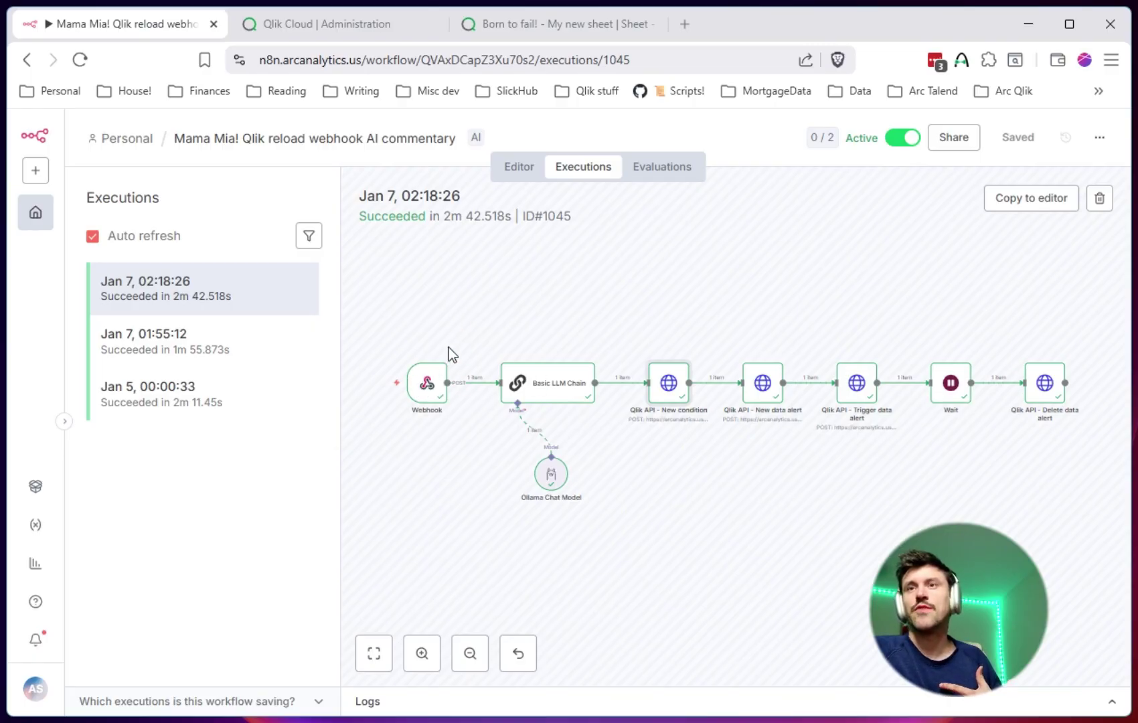
{"action": "double_click", "coordinate": [428, 383]}
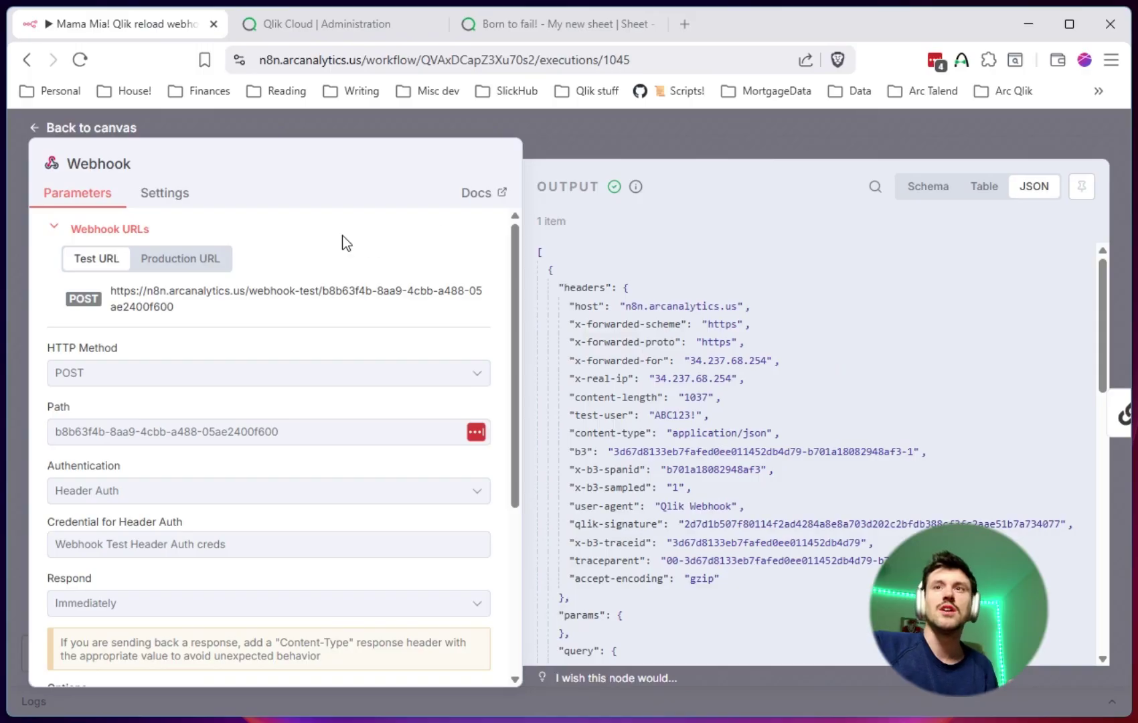
{"action": "scroll", "coordinate": [737, 382], "scroll_direction": "down", "scroll_amount": 2}
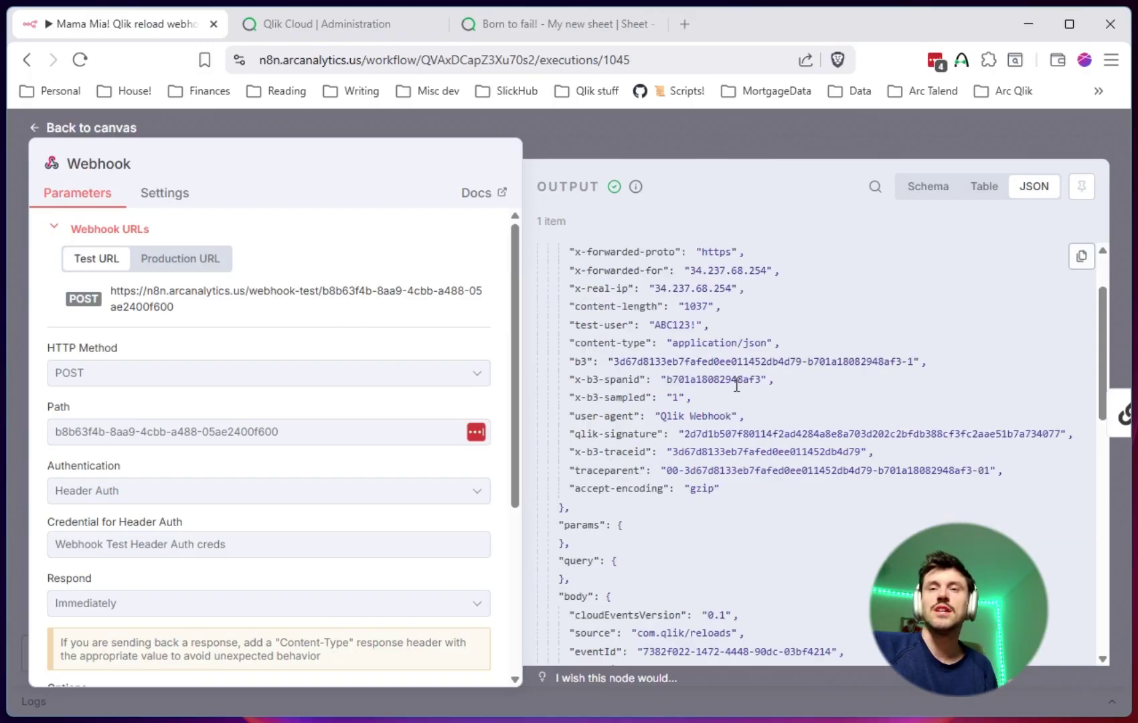
{"action": "scroll", "coordinate": [690, 434], "scroll_direction": "down", "scroll_amount": 3}
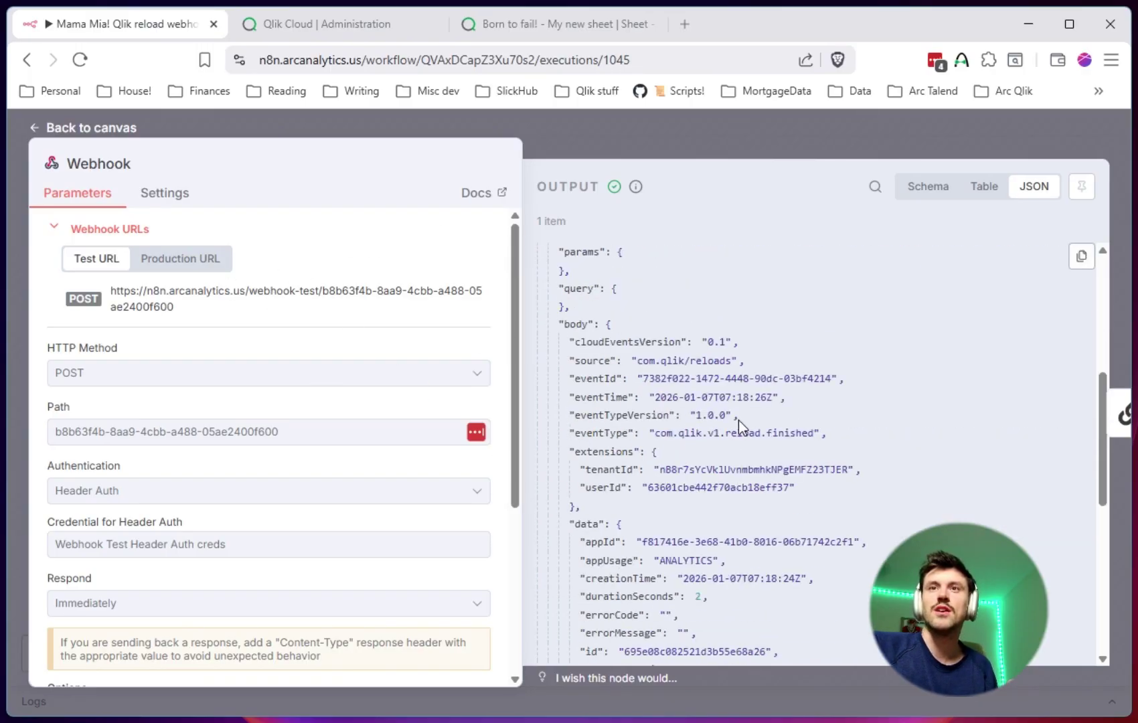
{"action": "scroll", "coordinate": [724, 522], "scroll_direction": "down", "scroll_amount": 5}
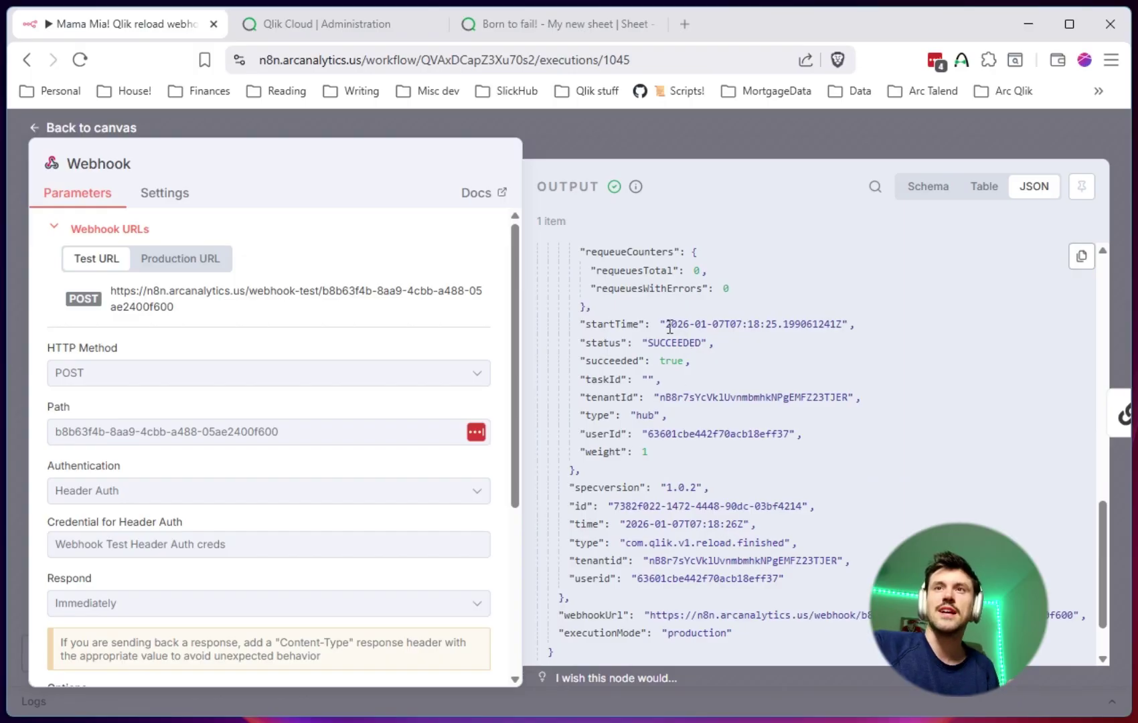
{"action": "left_click_drag", "start_coordinate": [709, 345], "coordinate": [614, 343]}
{"action": "left_click", "coordinate": [700, 345]}
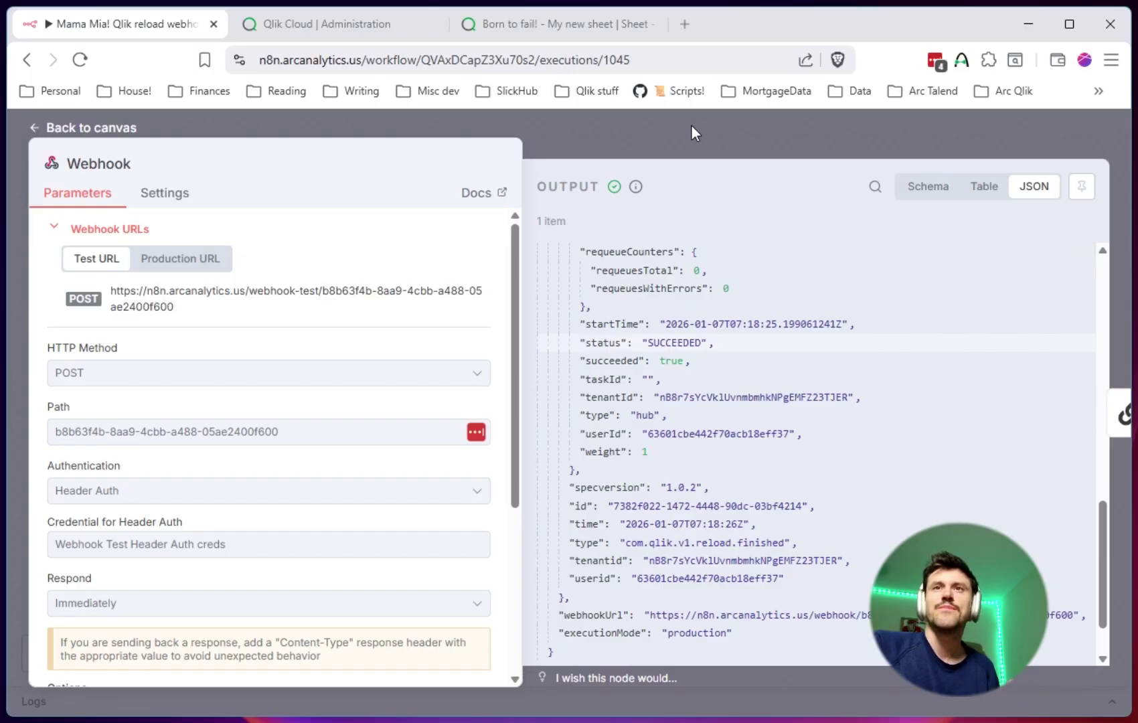
Leave the Webhook node and examine the Basic LLM Chain node's text output in the Jan 7, 02:18:26 execution.
{"action": "left_click", "coordinate": [691, 124]}
{"action": "double_click", "coordinate": [562, 395]}
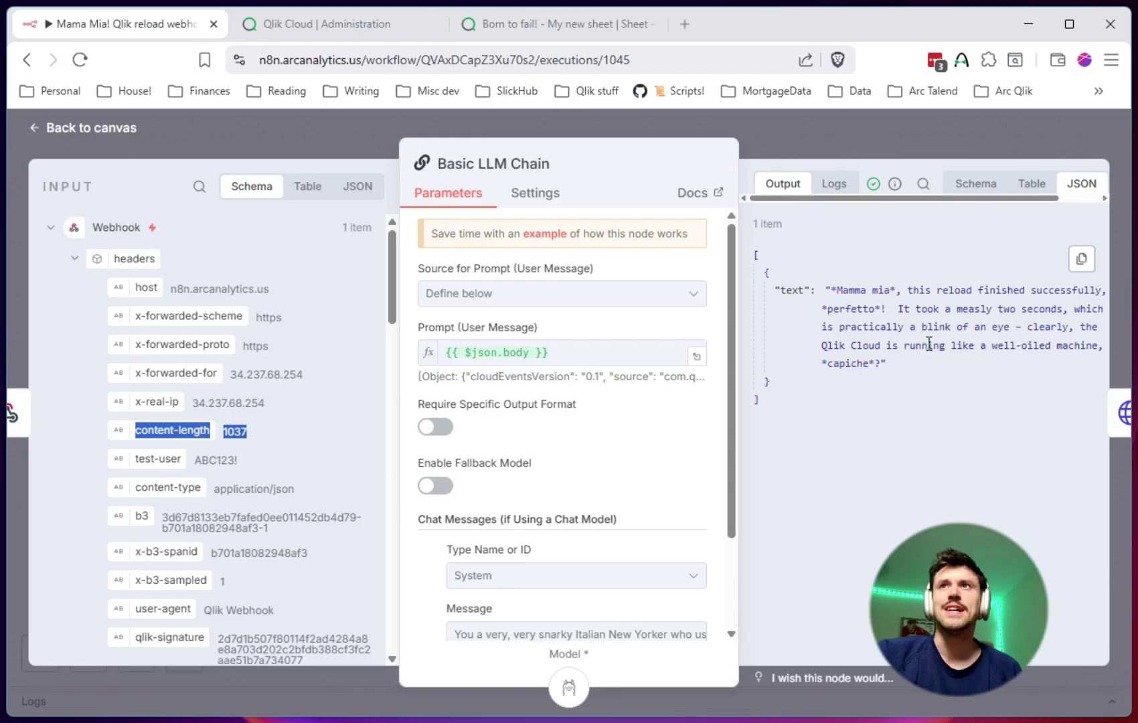
{"action": "left_click", "coordinate": [790, 125]}
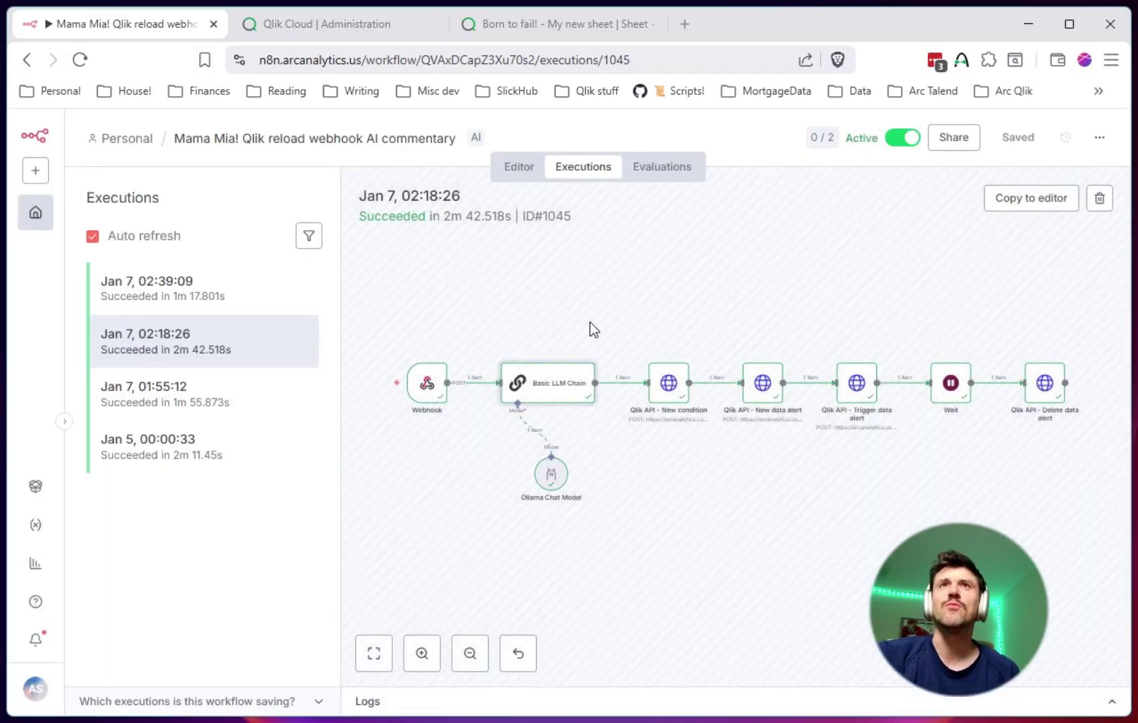
{"action": "left_click", "coordinate": [546, 37]}
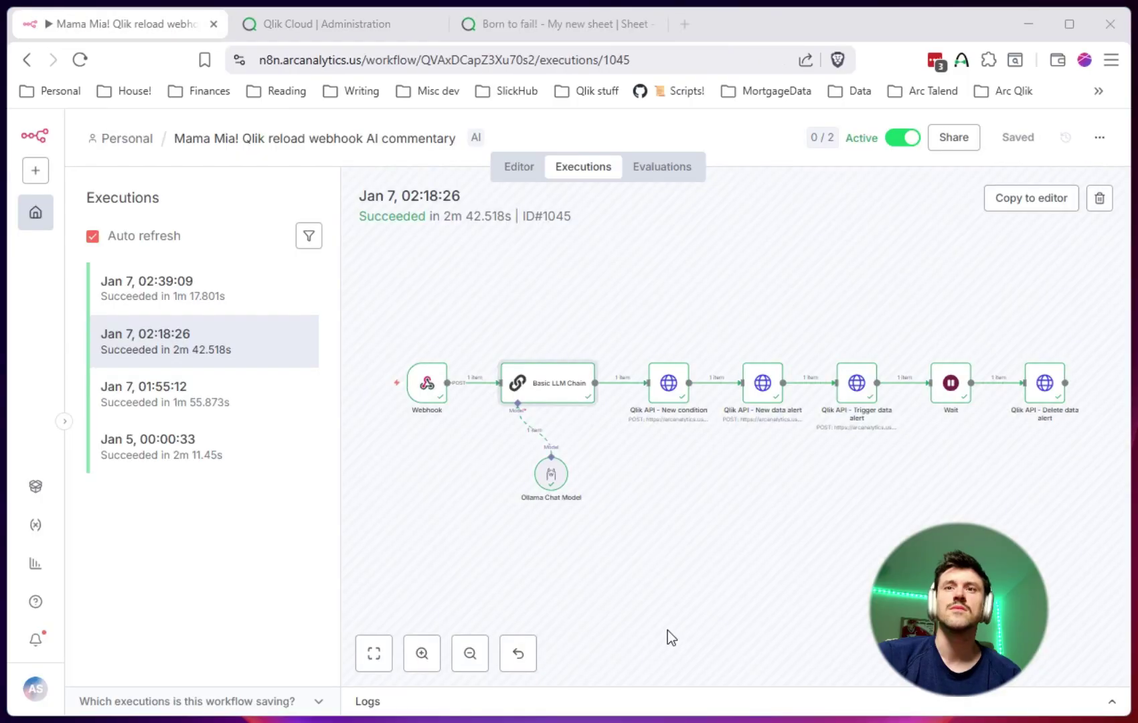
{"action": "double_click", "coordinate": [550, 393]}
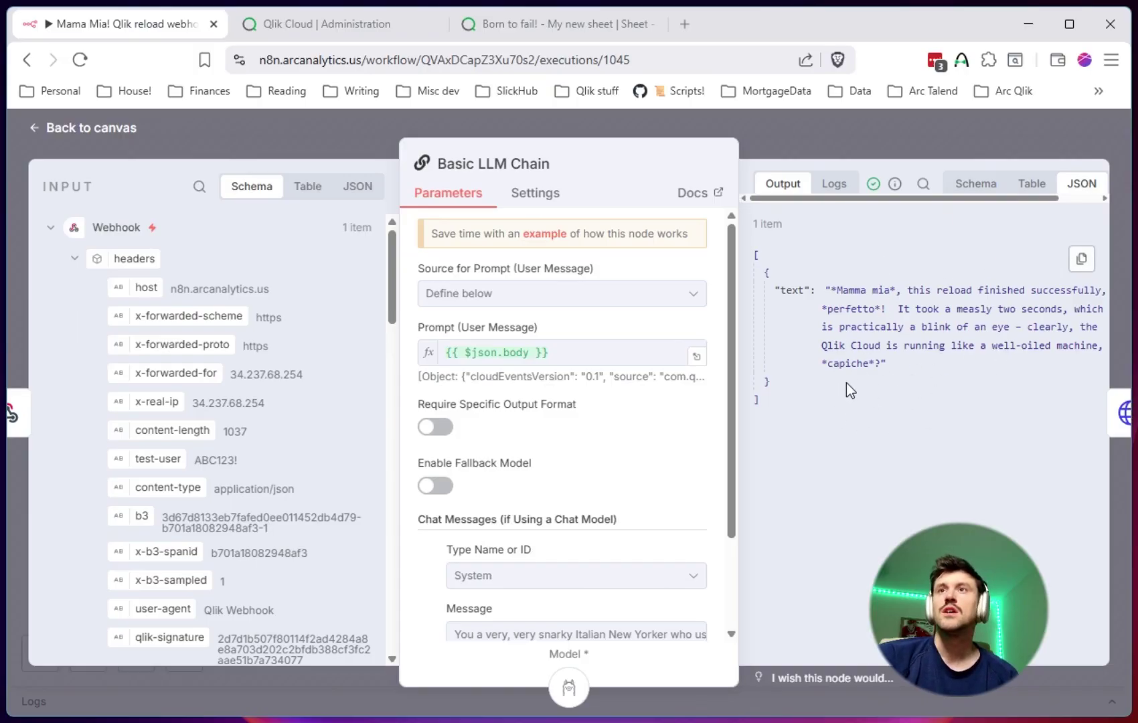
Switch to Qlik Cloud Administration and examine the request body of the newest n8n Webhook - App Reloads delivery, including its eventType.
{"action": "key", "text": "ctrl+Tab"}
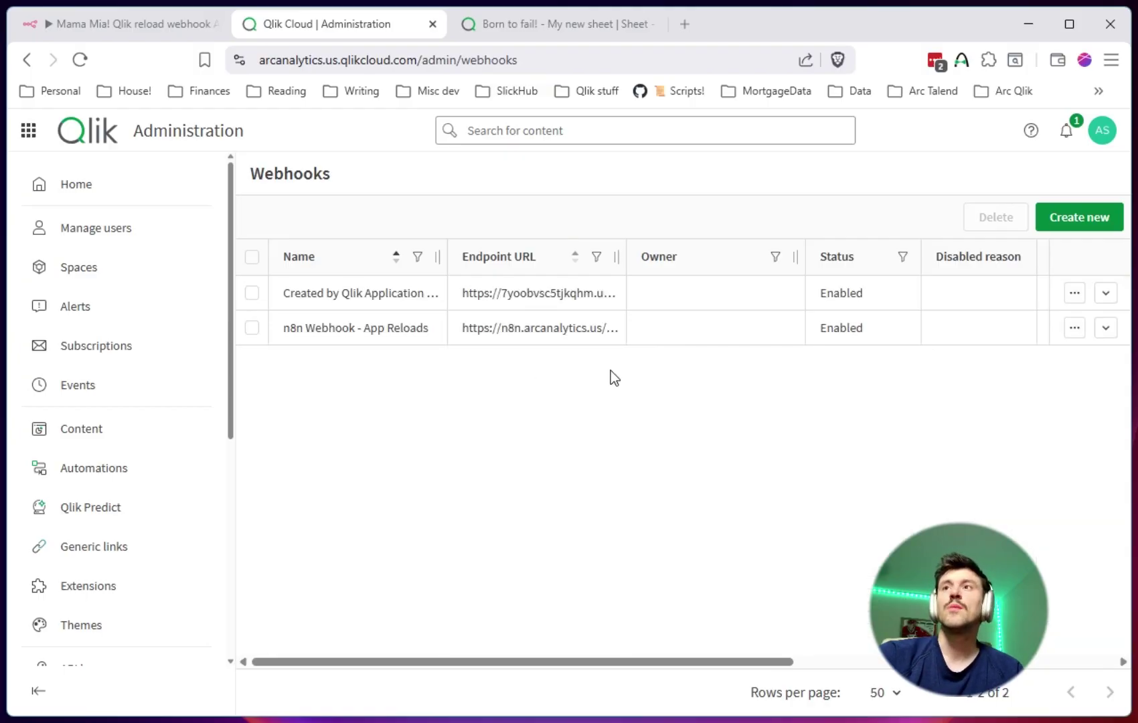
{"action": "left_click", "coordinate": [1107, 328]}
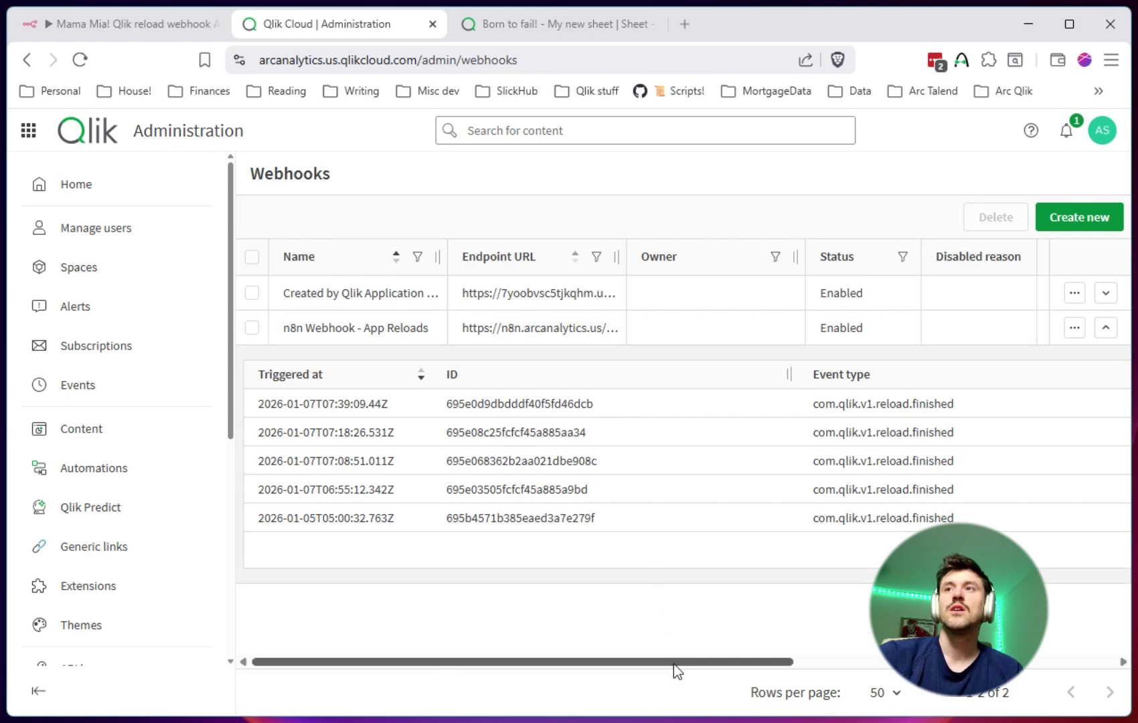
{"action": "left_click_drag", "start_coordinate": [673, 661], "coordinate": [620, 663]}
{"action": "left_click", "coordinate": [1113, 404]}
{"action": "scroll", "coordinate": [651, 536], "scroll_direction": "down", "scroll_amount": 3}
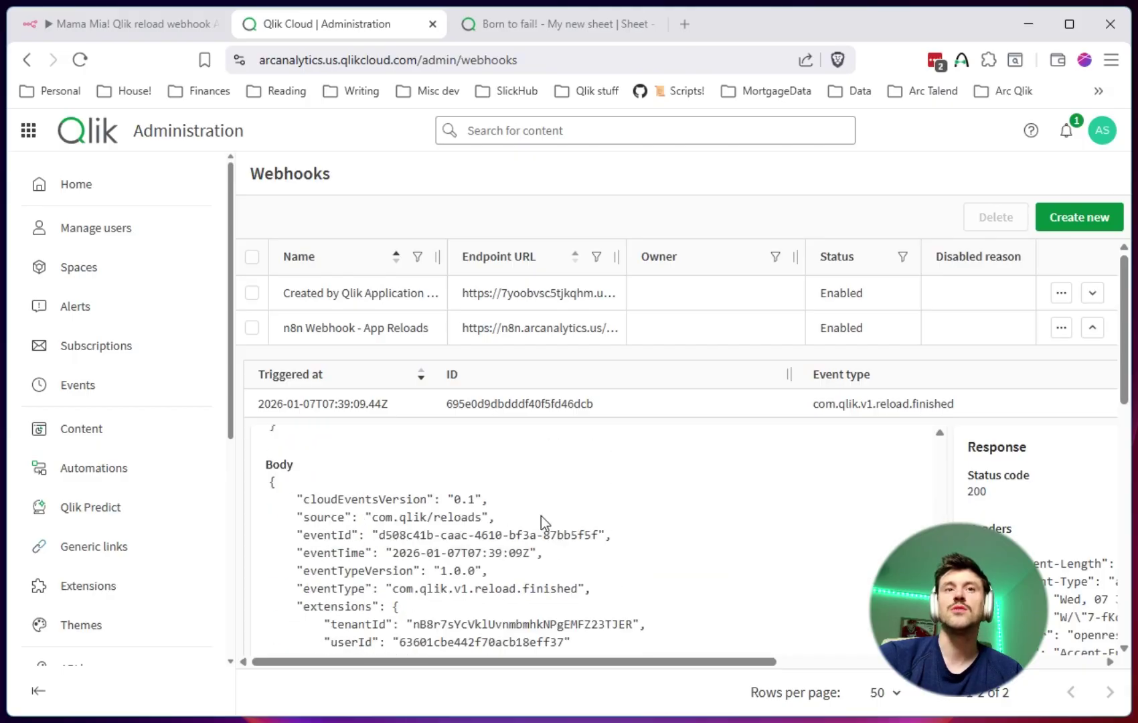
{"action": "scroll", "coordinate": [405, 495], "scroll_direction": "down", "scroll_amount": 2}
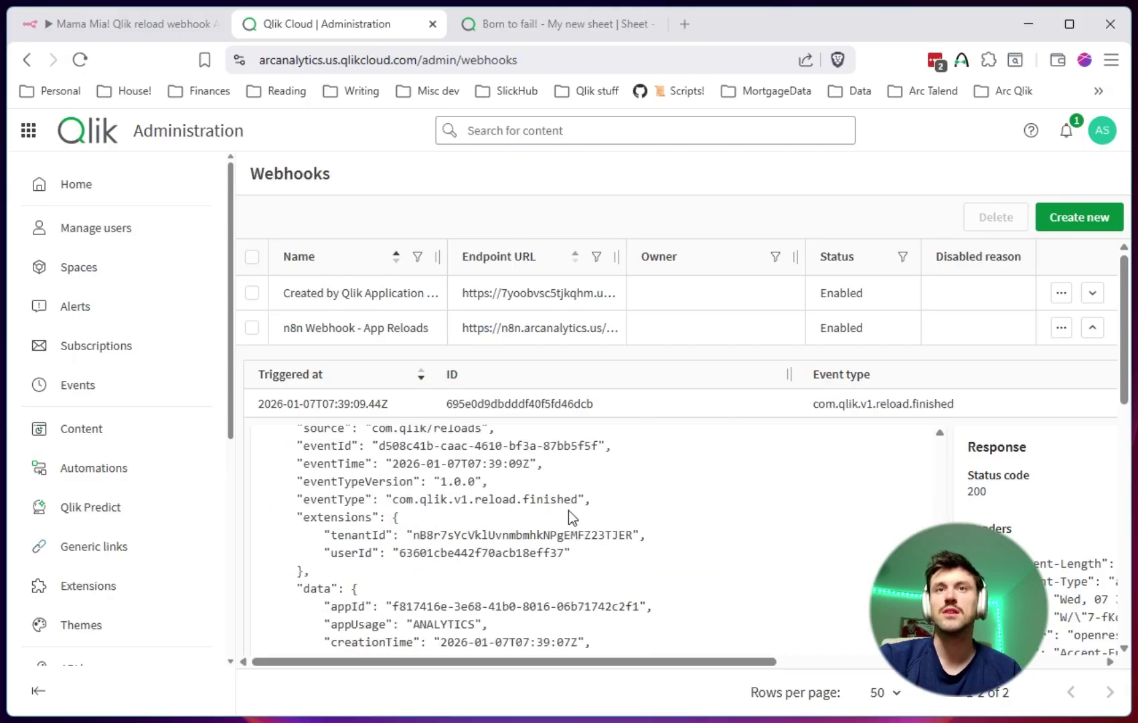
{"action": "scroll", "coordinate": [608, 510], "scroll_direction": "down", "scroll_amount": 3}
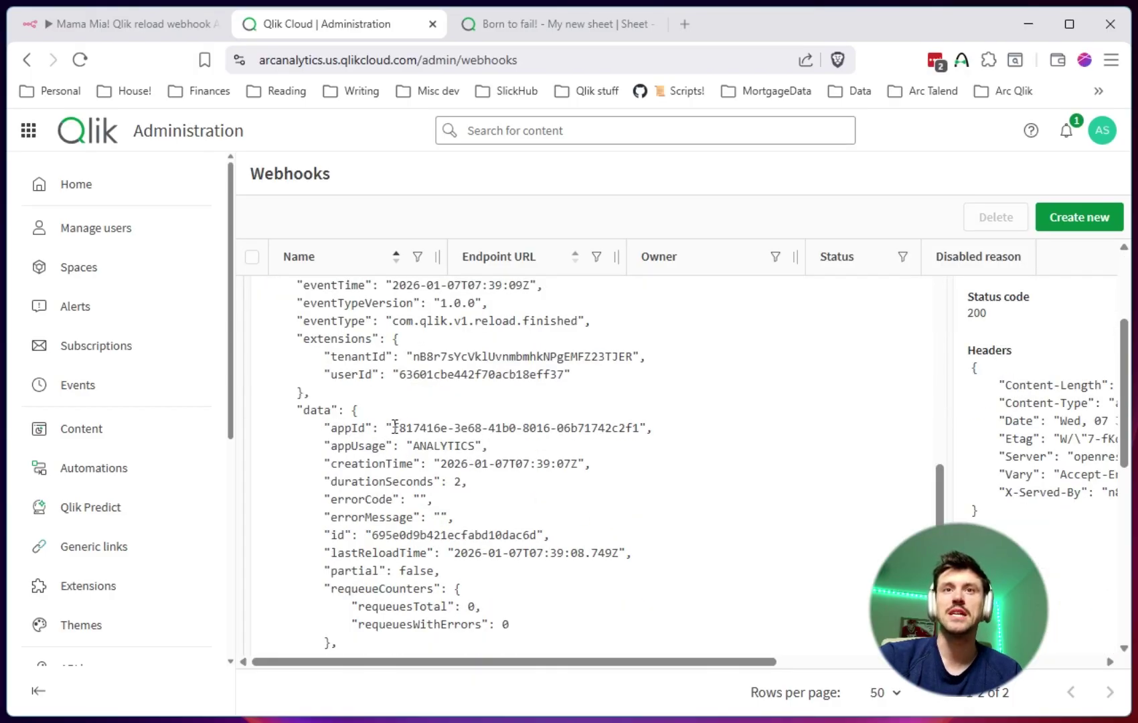
Examine the appId and status fields in the data section of the newest delivery's request body.
{"action": "left_click_drag", "start_coordinate": [395, 426], "coordinate": [632, 429]}
{"action": "left_click", "coordinate": [634, 447]}
{"action": "scroll", "coordinate": [632, 448], "scroll_direction": "down", "scroll_amount": 4}
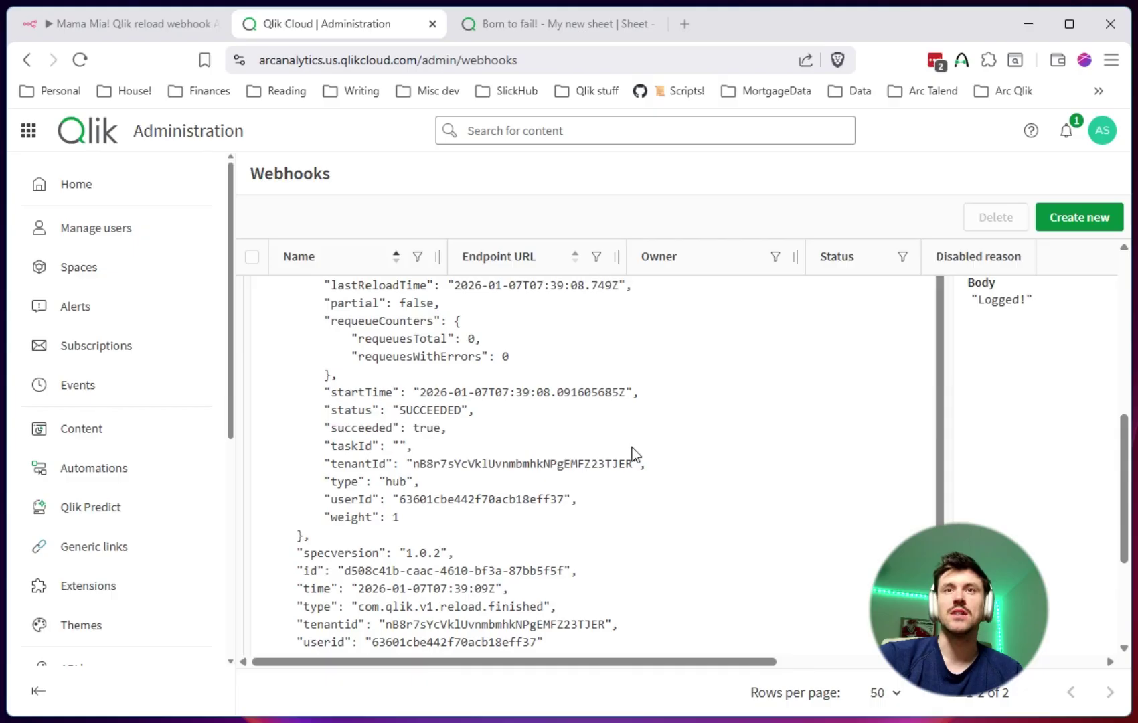
{"action": "scroll", "coordinate": [632, 447], "scroll_direction": "down", "scroll_amount": 3}
{"action": "scroll", "coordinate": [618, 447], "scroll_direction": "up", "scroll_amount": 3}
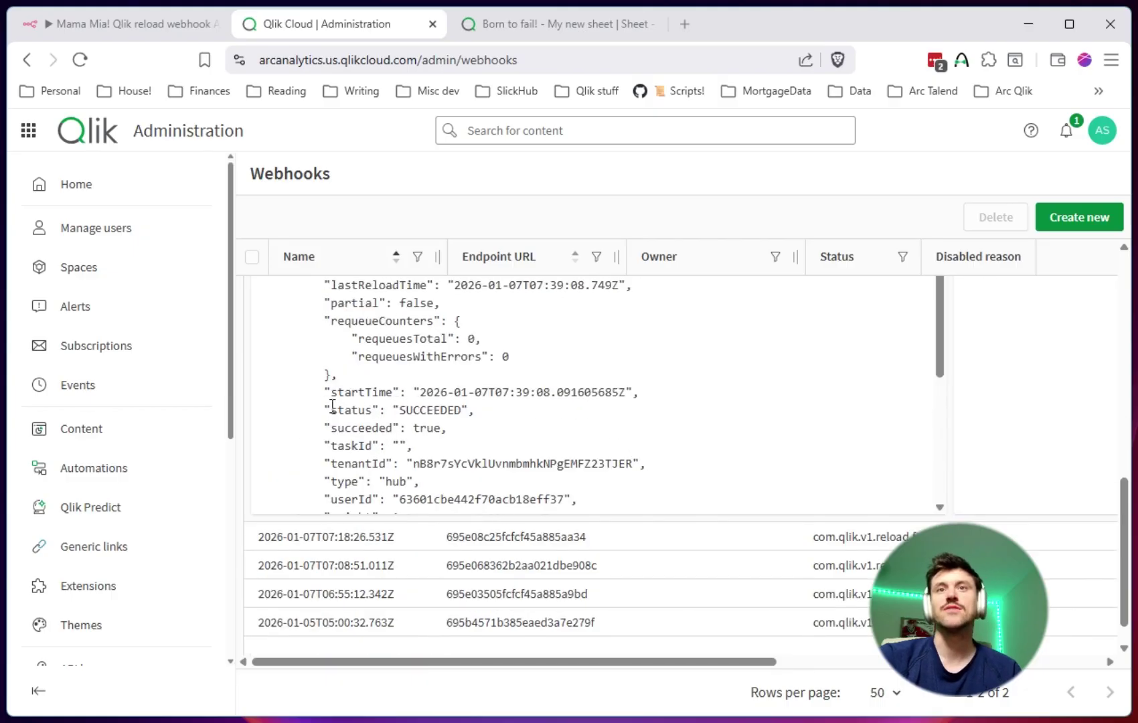
{"action": "left_click_drag", "start_coordinate": [329, 409], "coordinate": [533, 411]}
{"action": "left_click", "coordinate": [566, 419]}
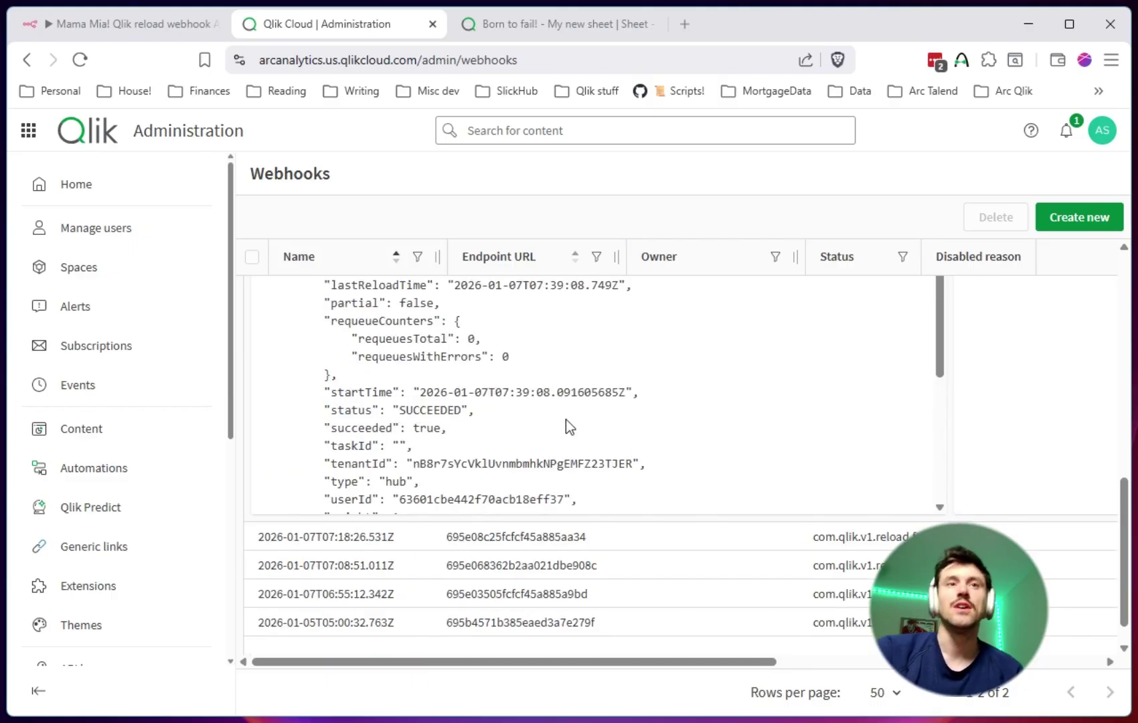
Return to the top of the newest delivery's details and collapse them, leaving the webhook's delivery list open.
{"action": "scroll", "coordinate": [566, 419], "scroll_direction": "up", "scroll_amount": 2}
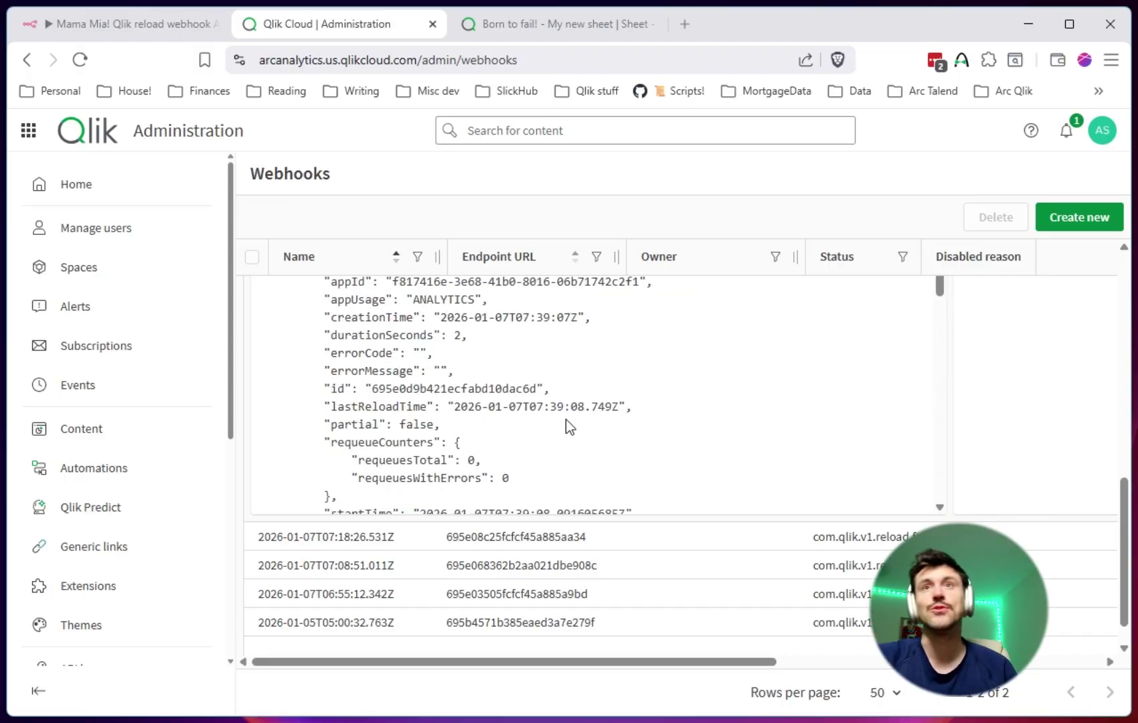
{"action": "scroll", "coordinate": [606, 438], "scroll_direction": "up", "scroll_amount": 5}
{"action": "scroll", "coordinate": [704, 460], "scroll_direction": "up", "scroll_amount": 3}
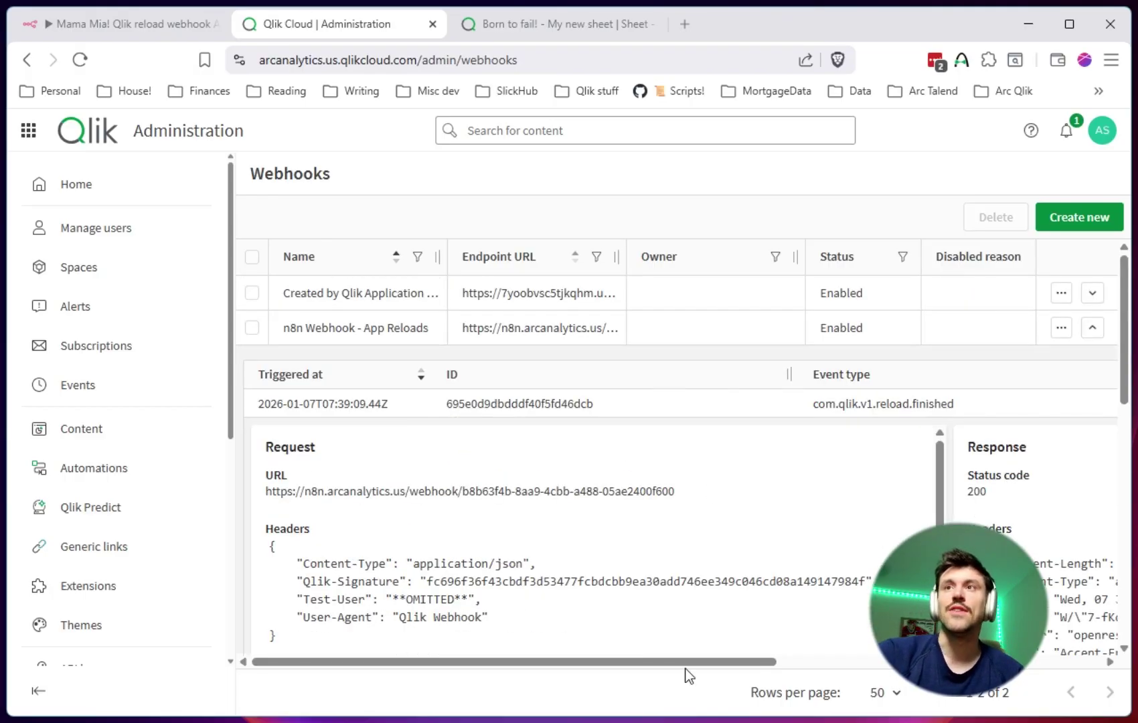
{"action": "left_click_drag", "start_coordinate": [687, 663], "coordinate": [1083, 608]}
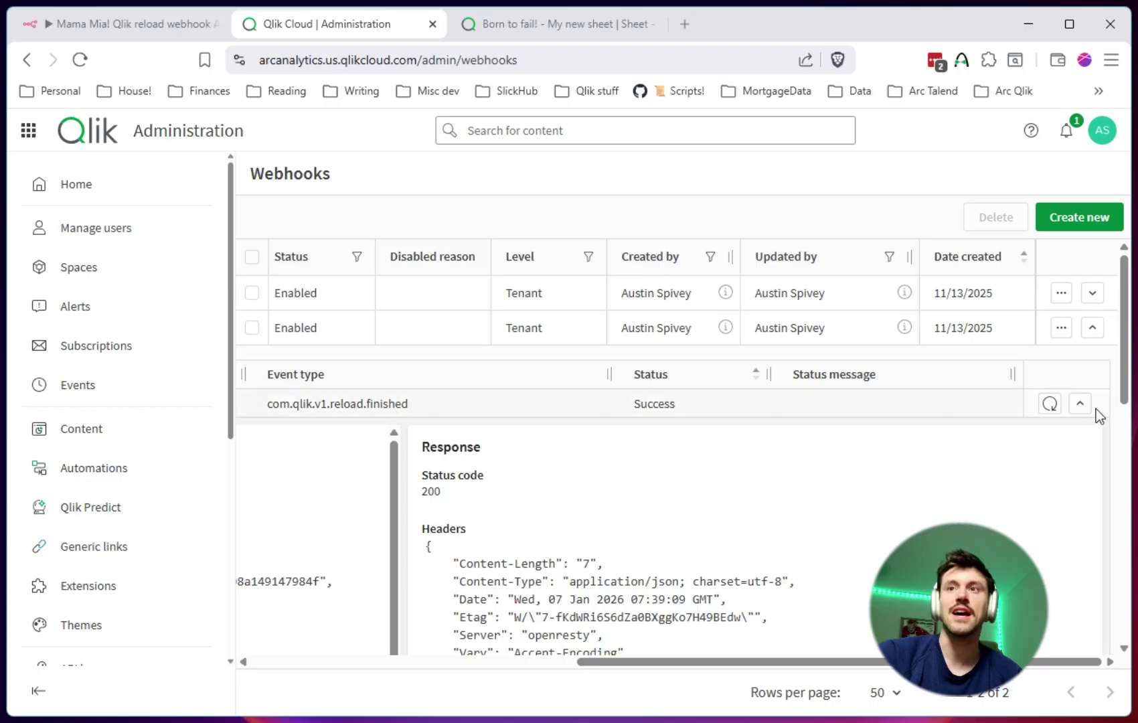
{"action": "left_click", "coordinate": [1080, 403]}
{"action": "left_click_drag", "start_coordinate": [827, 660], "coordinate": [474, 624]}
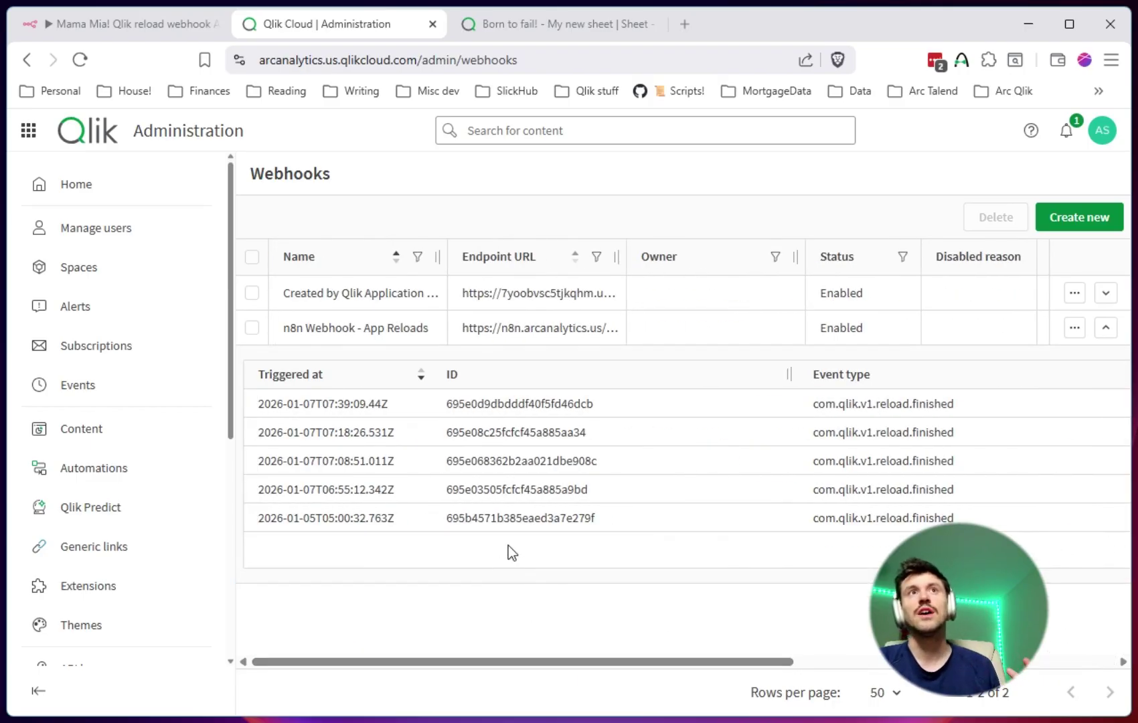
Check the Jan 7, 02:39:09 execution in n8n, then switch to the Born to fail! app and read the full triggered alert notification.
{"action": "left_click", "coordinate": [71, 26]}
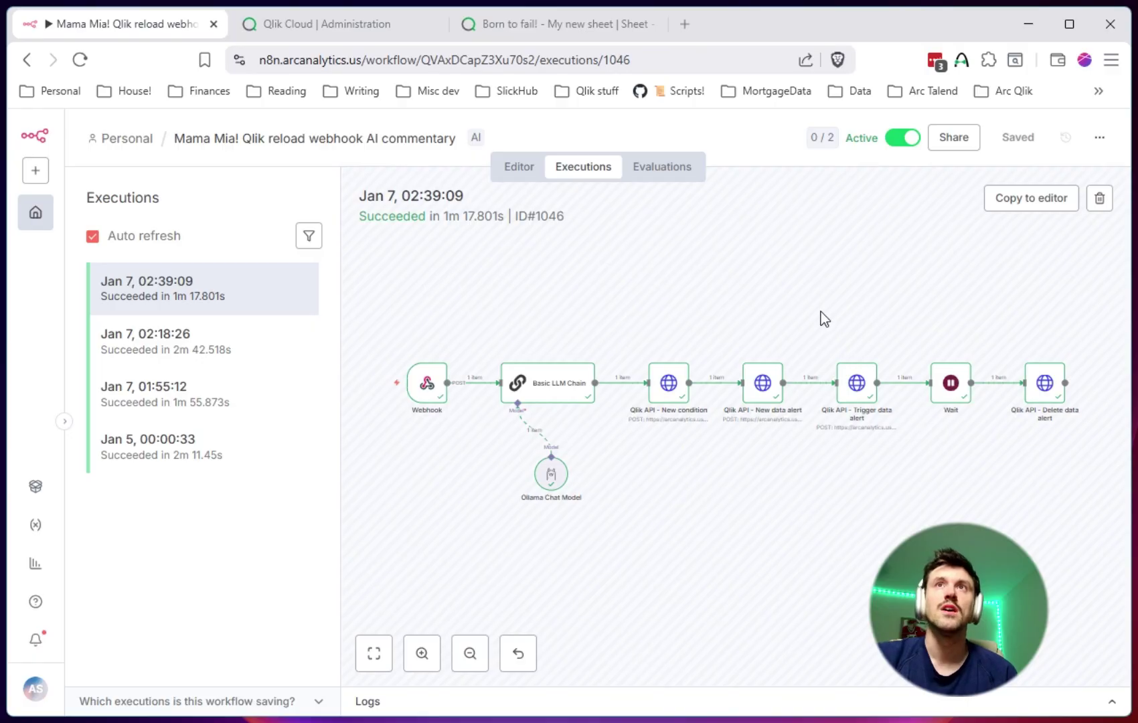
{"action": "left_click", "coordinate": [489, 23]}
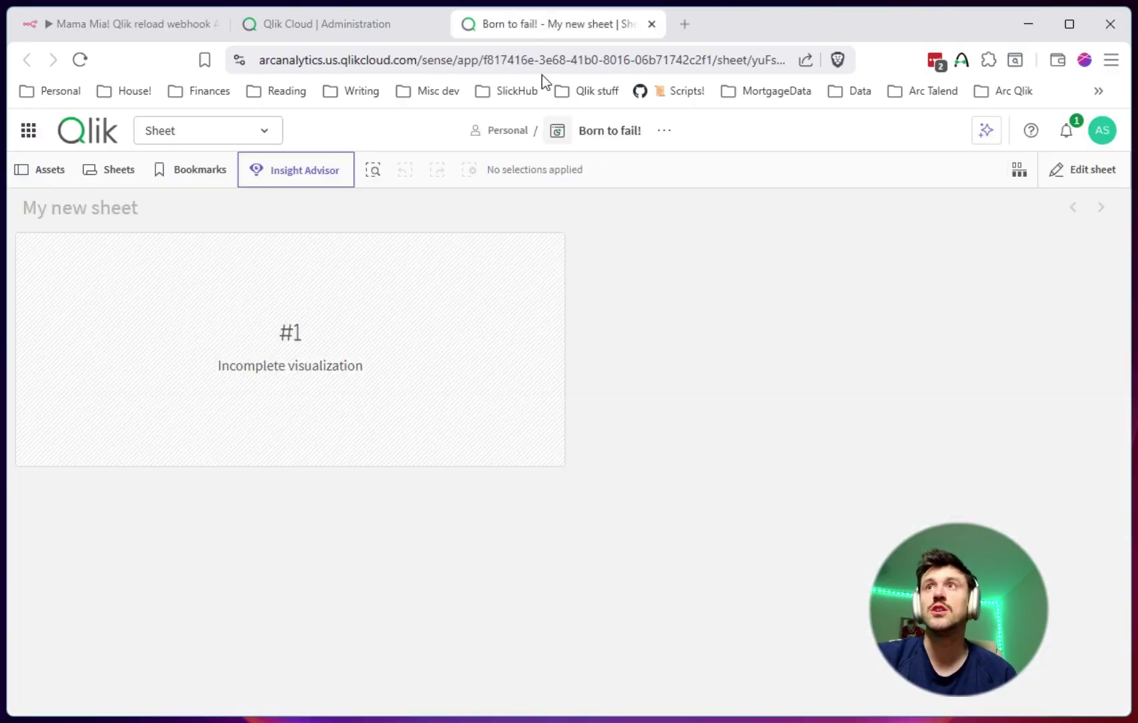
{"action": "left_click", "coordinate": [1067, 130]}
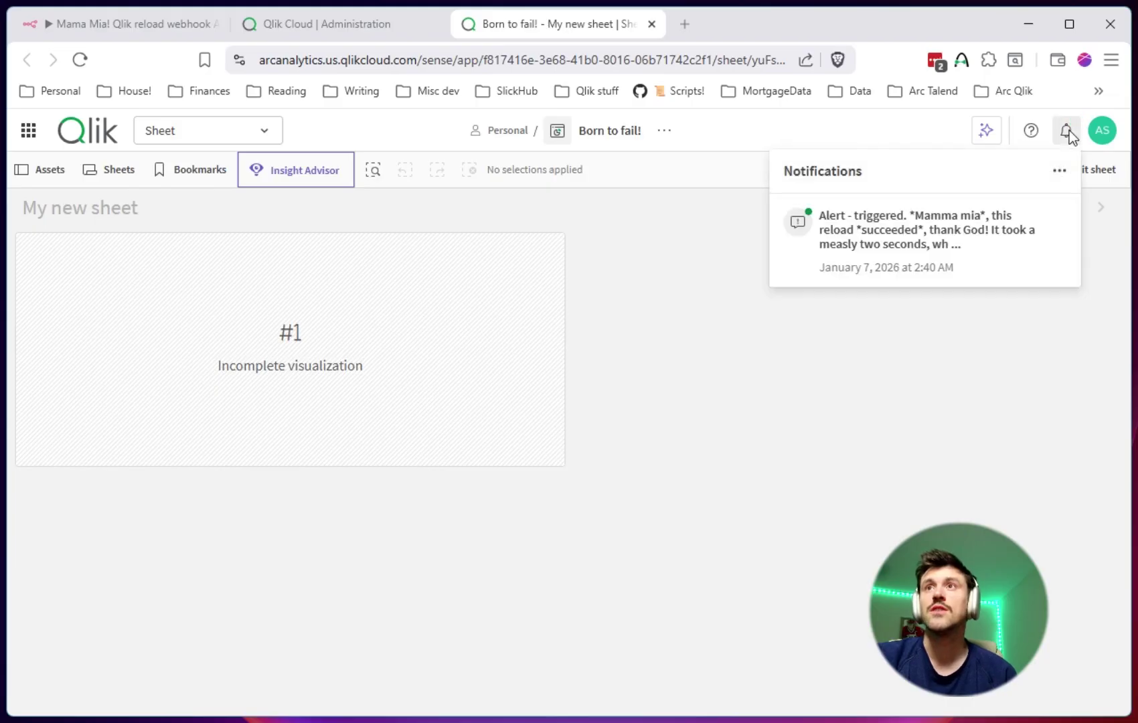
{"action": "left_click", "coordinate": [1060, 229]}
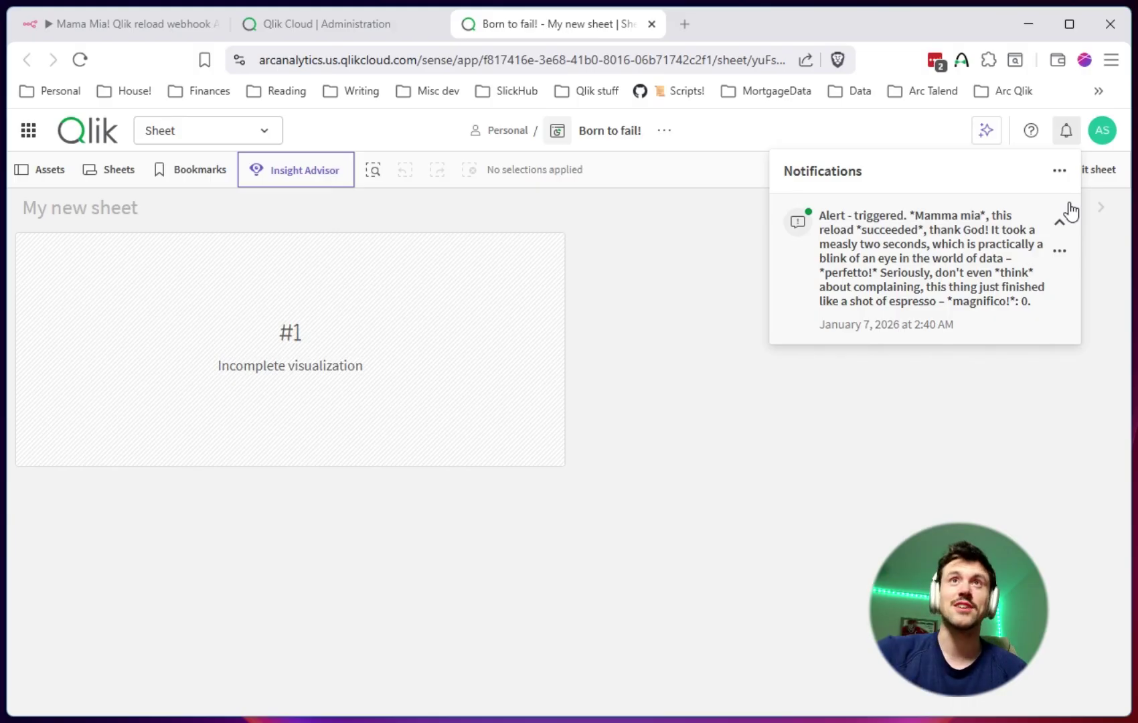
Switch to n8n, examine the Basic LLM Chain node's input and text output in the Jan 7, 02:39:09 execution, and close the node.
{"action": "left_click", "coordinate": [80, 26]}
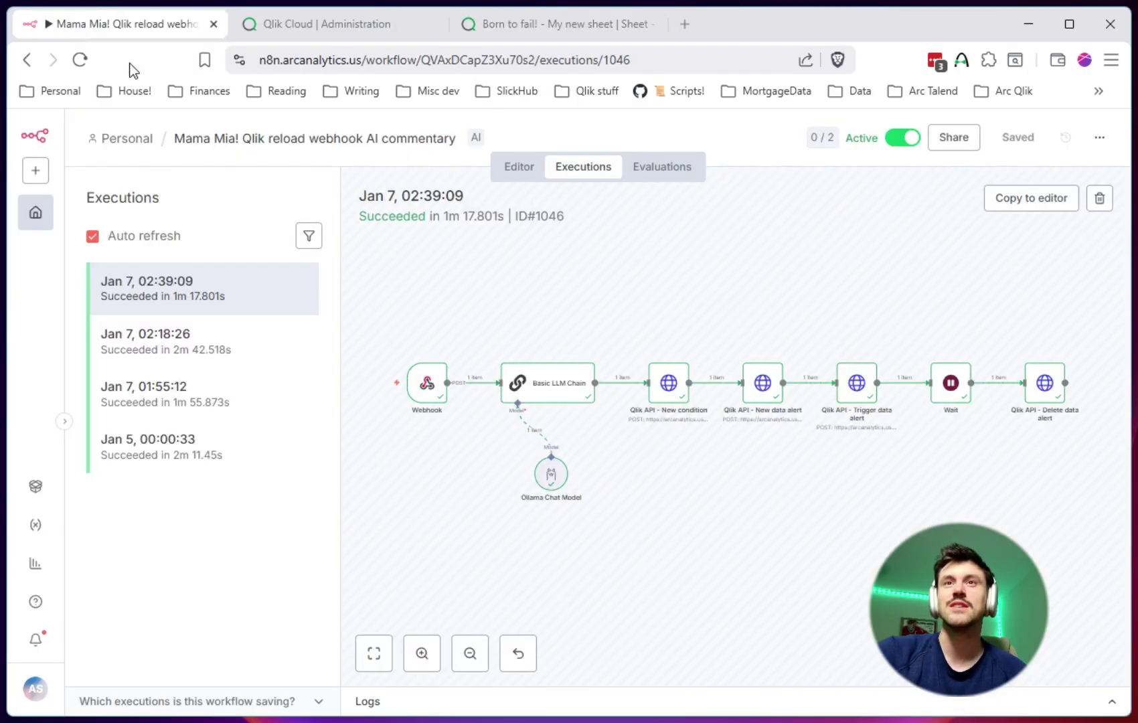
{"action": "double_click", "coordinate": [556, 392]}
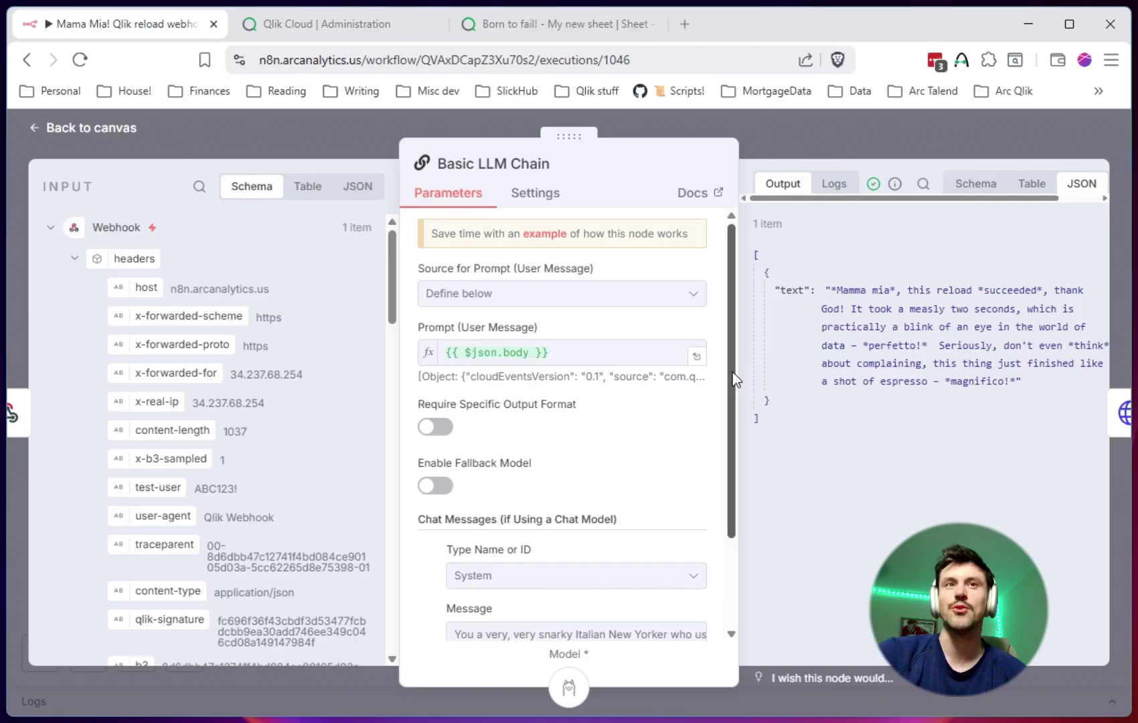
{"action": "left_click_drag", "start_coordinate": [732, 373], "coordinate": [744, 290]}
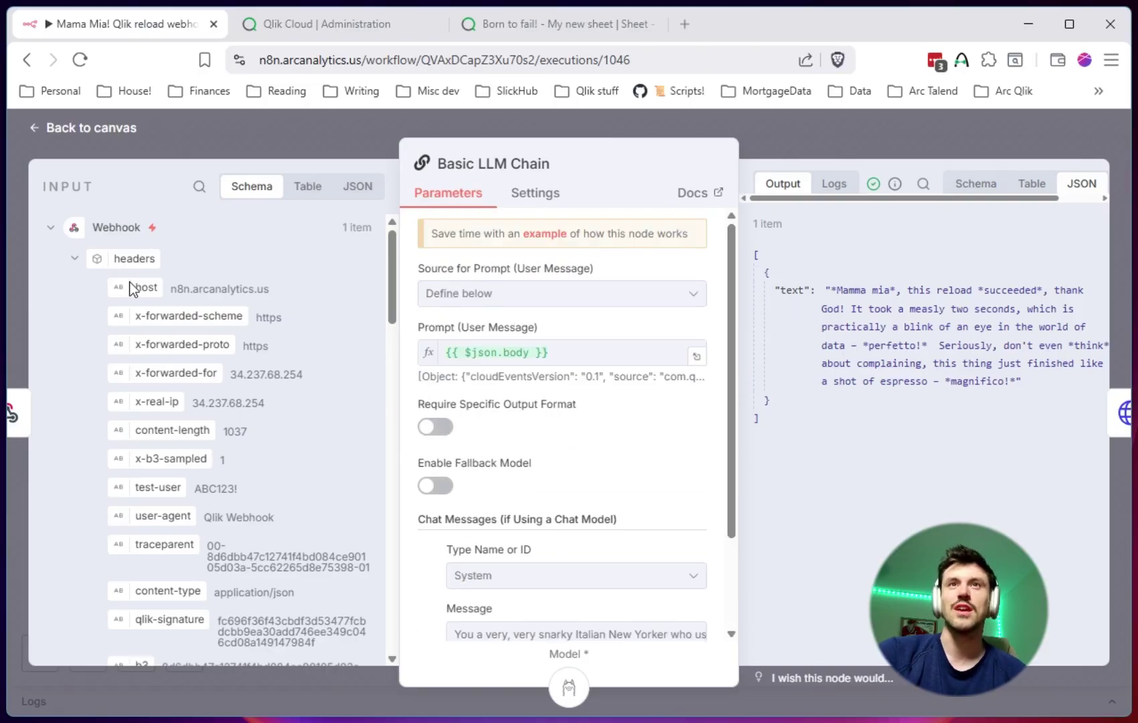
{"action": "left_click_drag", "start_coordinate": [396, 256], "coordinate": [398, 327]}
{"action": "left_click", "coordinate": [947, 137]}
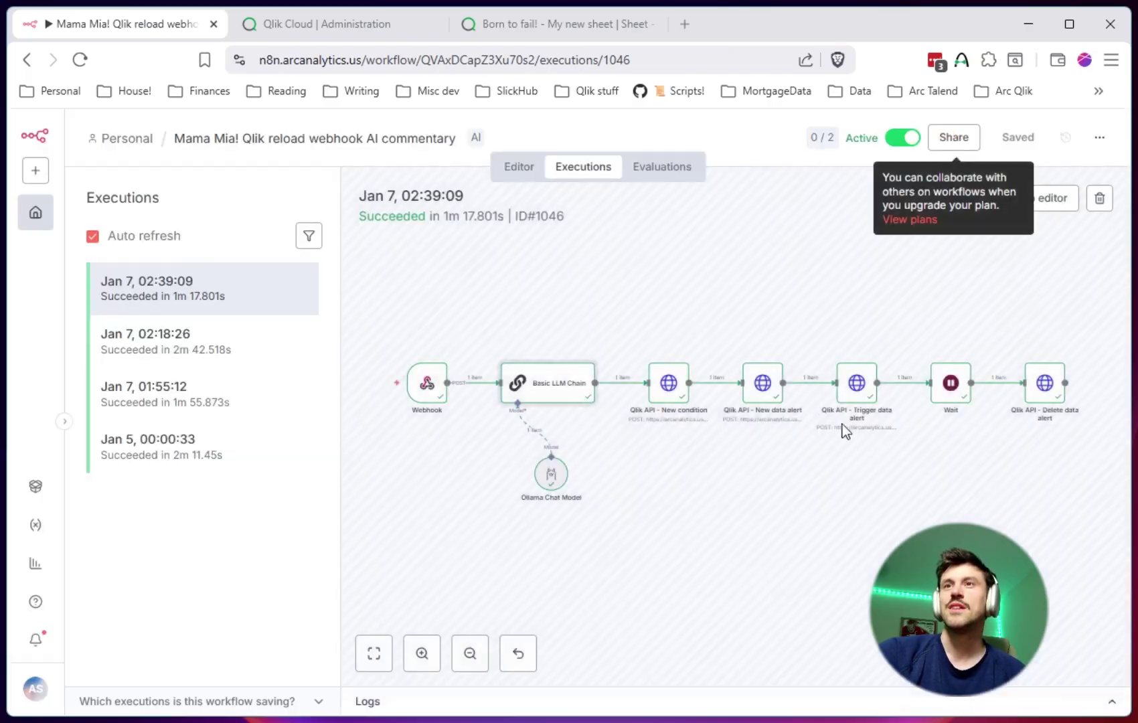